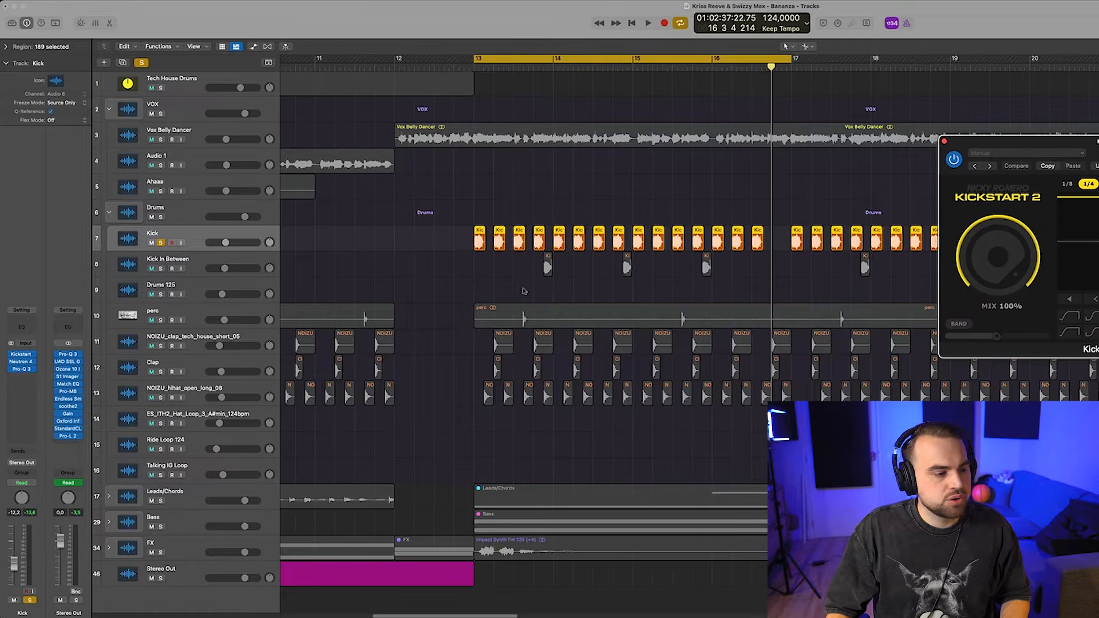
Step: Open the Kick track's Neutron 4 Transient Shaper and close the Kickstart 2 window
{"action": "left_click", "coordinate": [174, 259]}
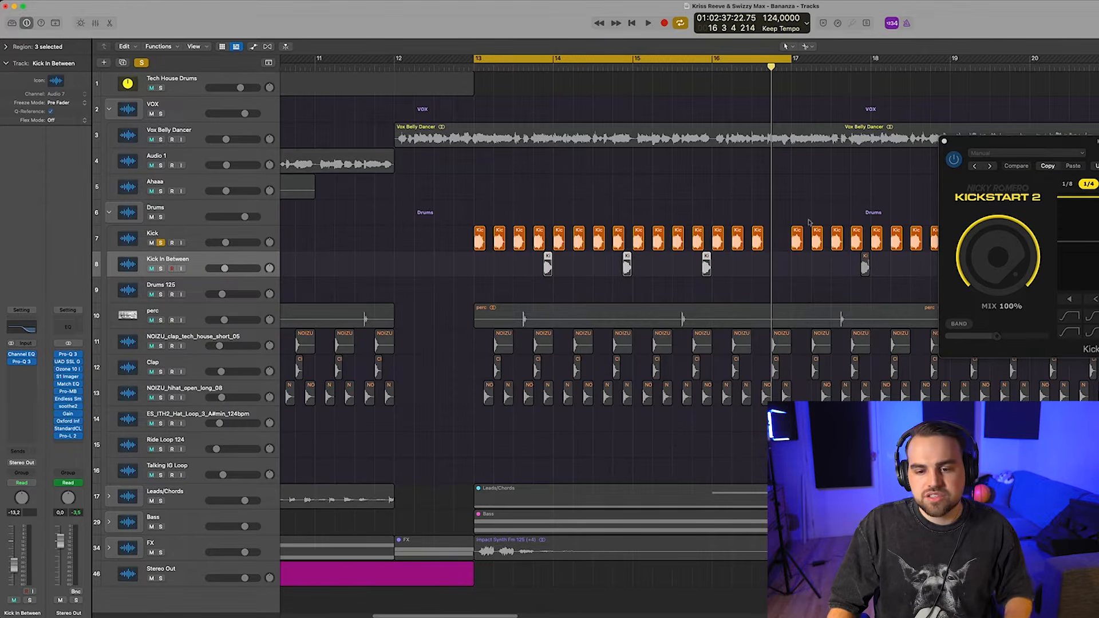
{"action": "left_click", "coordinate": [193, 238]}
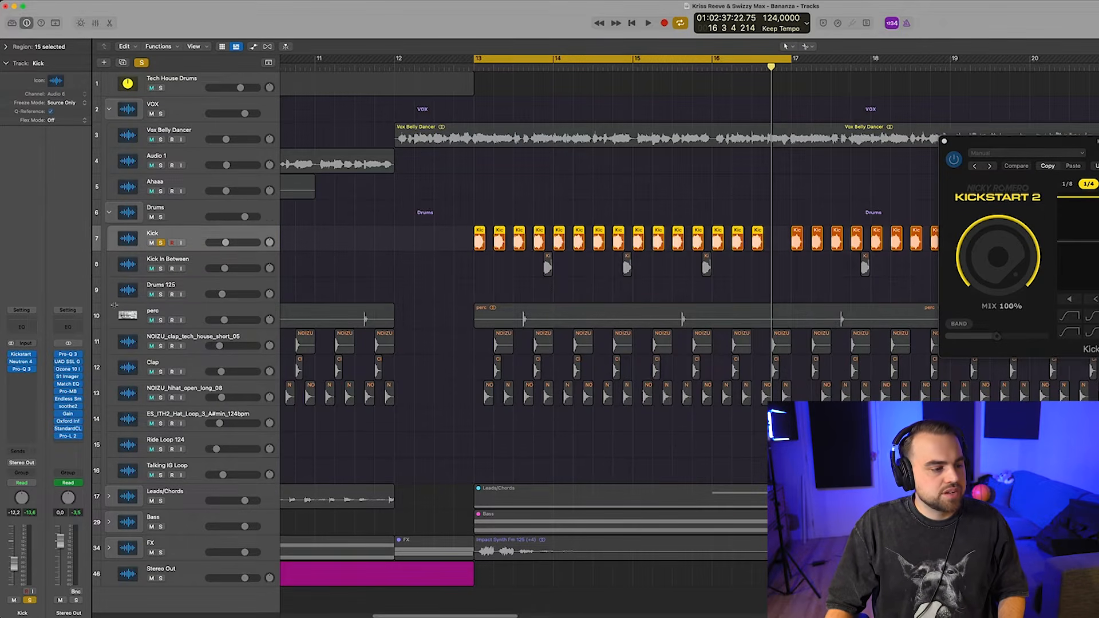
{"action": "left_click", "coordinate": [25, 359]}
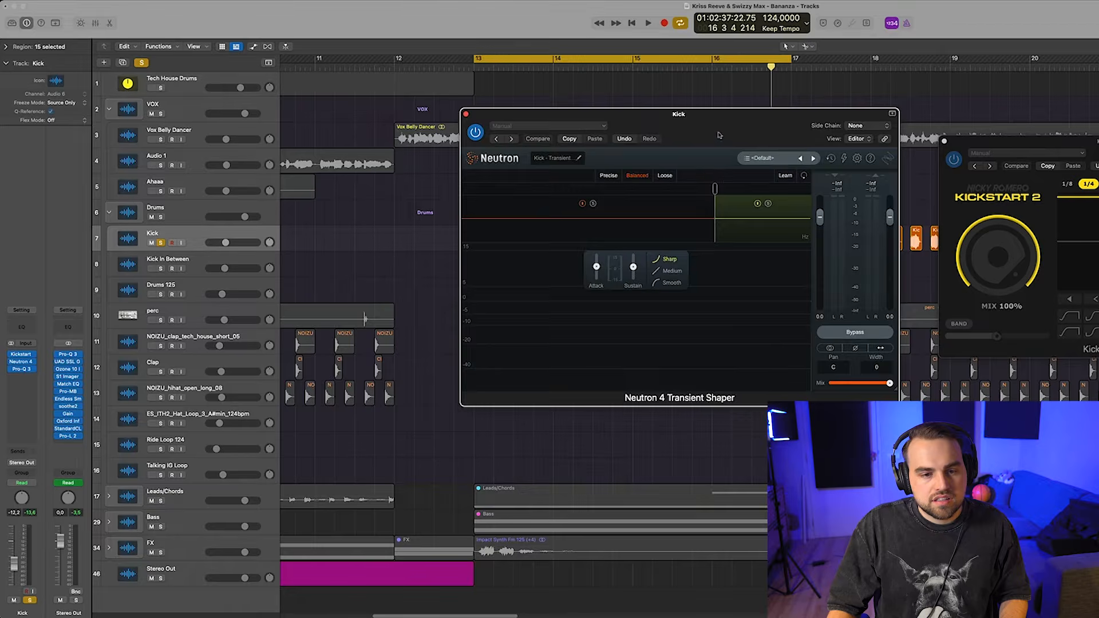
{"action": "left_click_drag", "start_coordinate": [719, 135], "coordinate": [748, 300]}
{"action": "left_click_drag", "start_coordinate": [985, 143], "coordinate": [1019, 156]}
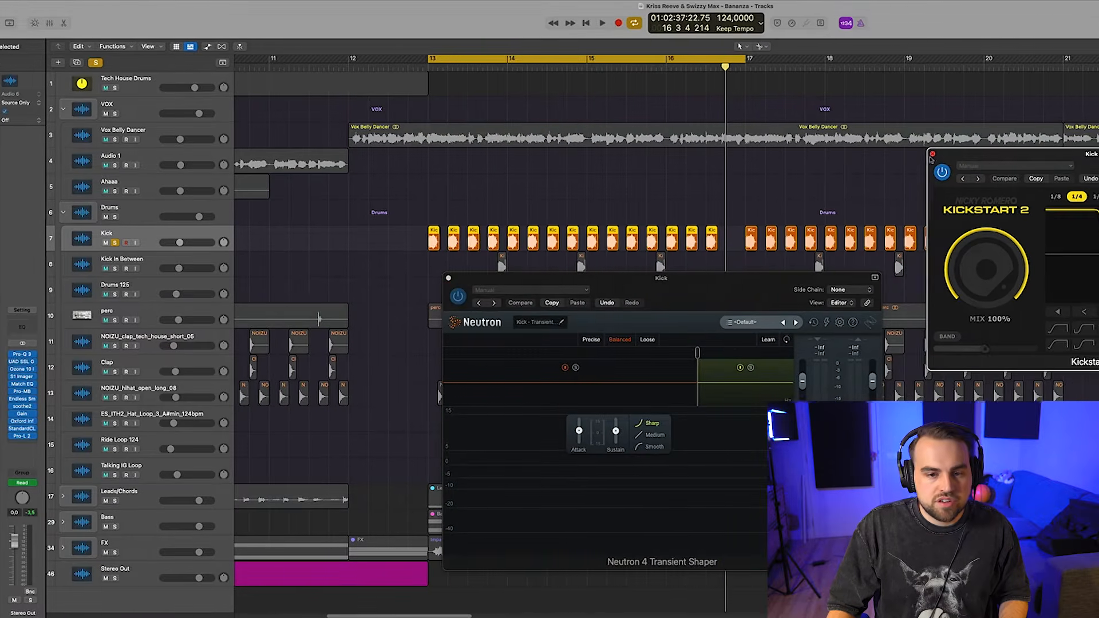
{"action": "left_click", "coordinate": [978, 155]}
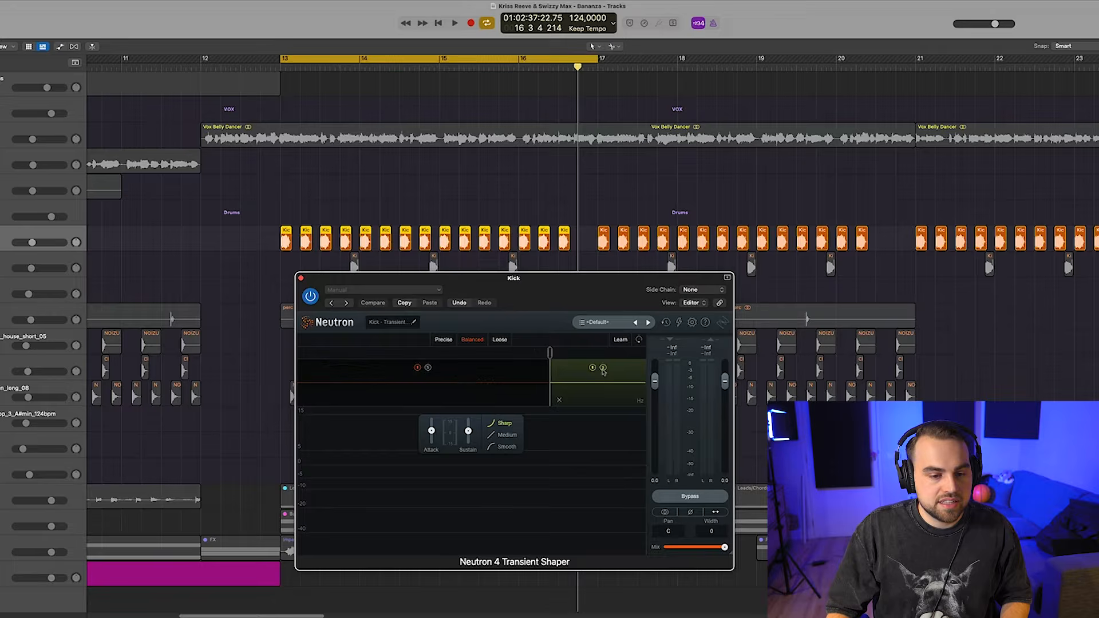
Step: Raise the attack of the Transient Shaper's high band while the kick plays, and compare it with the plugin bypassed
{"action": "key", "text": "space"}
{"action": "mouse_move", "coordinate": [432, 434]}
{"action": "left_click_drag", "start_coordinate": [433, 434], "coordinate": [450, 346]}
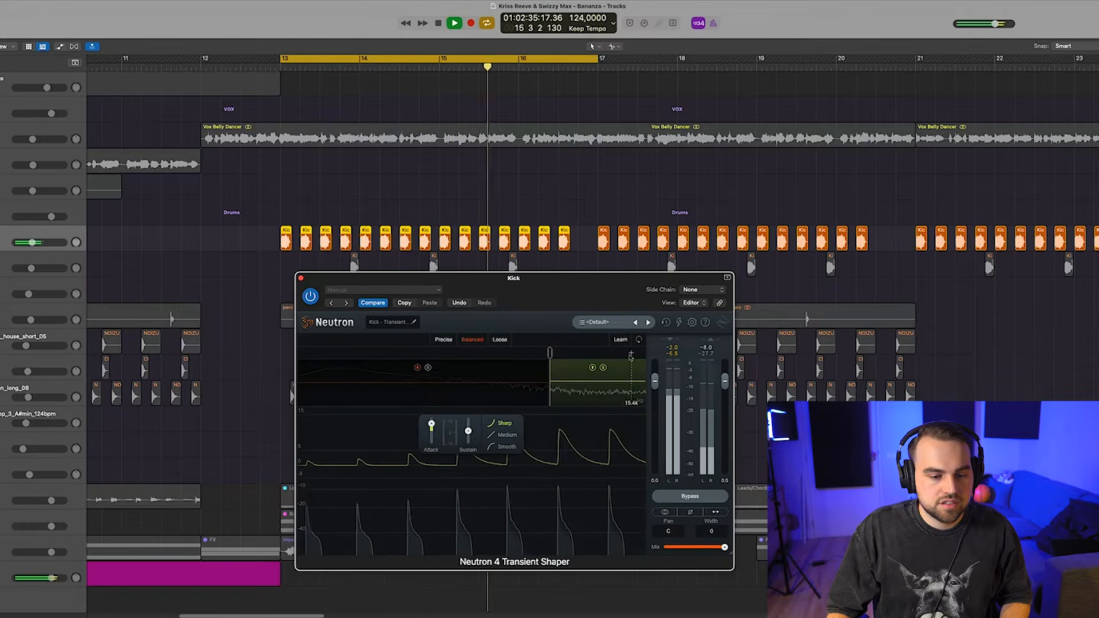
{"action": "left_click", "coordinate": [691, 497]}
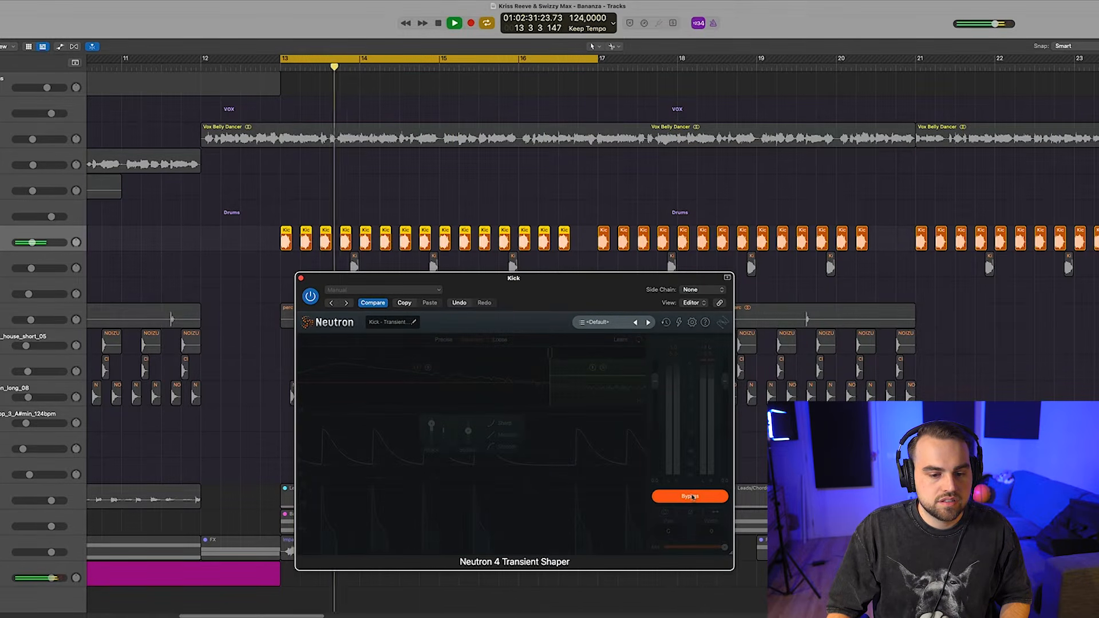
{"action": "left_click", "coordinate": [691, 496]}
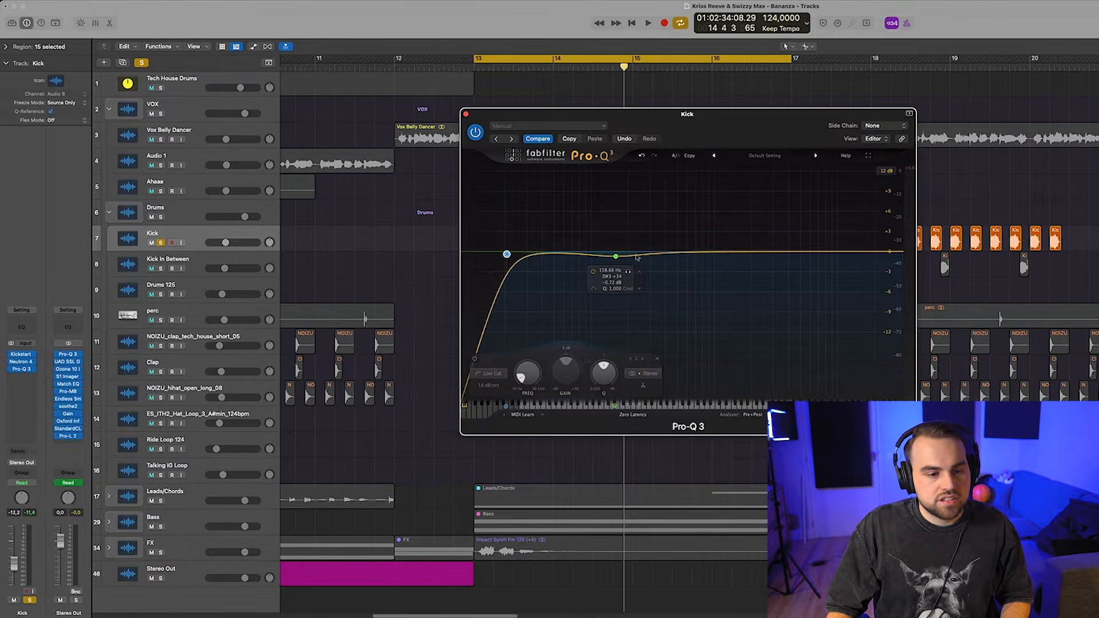
Step: Listen to the kick through its Pro-Q 3 equalizer and close the plugin window
{"action": "key", "text": "space"}
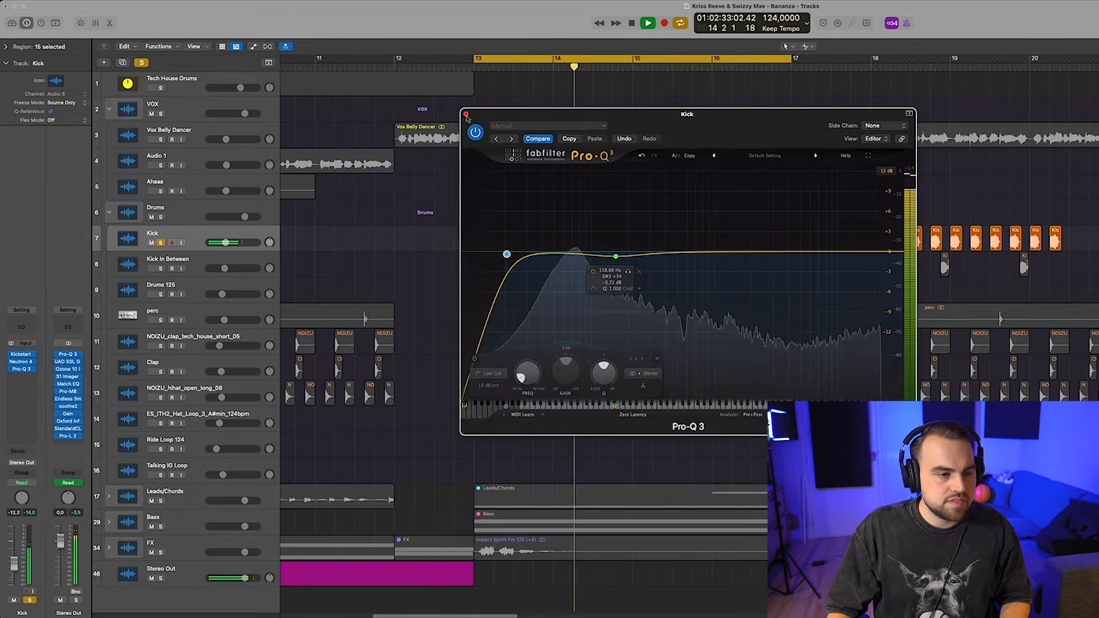
{"action": "key", "text": "super+w"}
{"action": "key", "text": "space"}
Step: Solo the Kick In Between track and play it within the looped section
{"action": "scroll", "coordinate": [298, 260], "scroll_direction": "left", "scroll_amount": 1}
{"action": "left_click", "coordinate": [161, 268]}
{"action": "left_click", "coordinate": [531, 69]}
{"action": "key", "text": "space"}
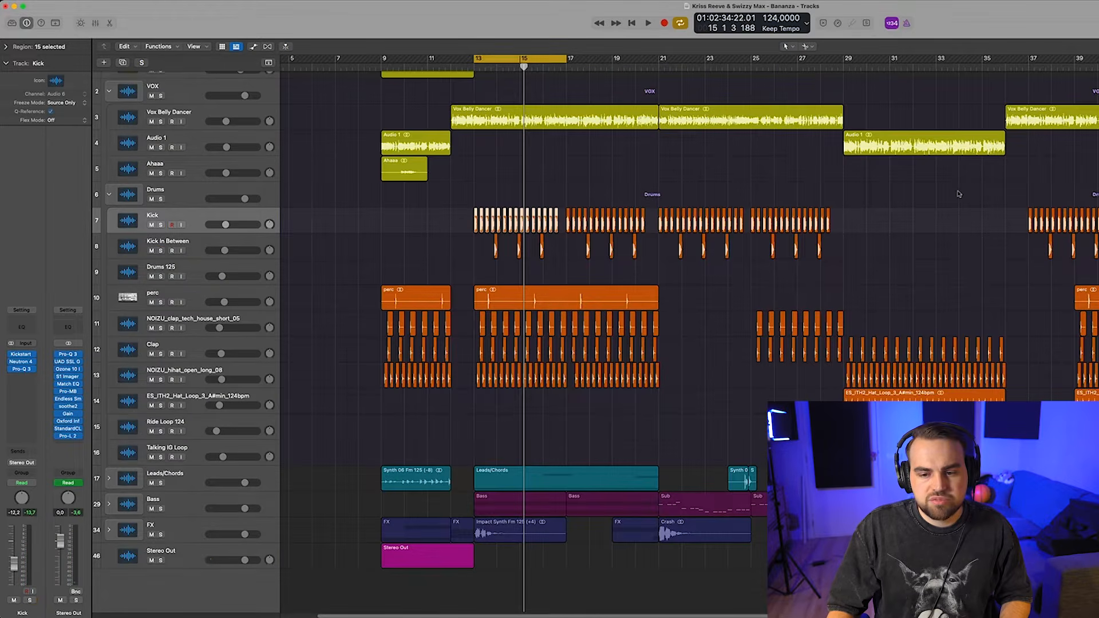
Step: Solo the Drums 125 track and listen to its loop from bar 45
{"action": "scroll", "coordinate": [959, 194], "scroll_direction": "right", "scroll_amount": 5}
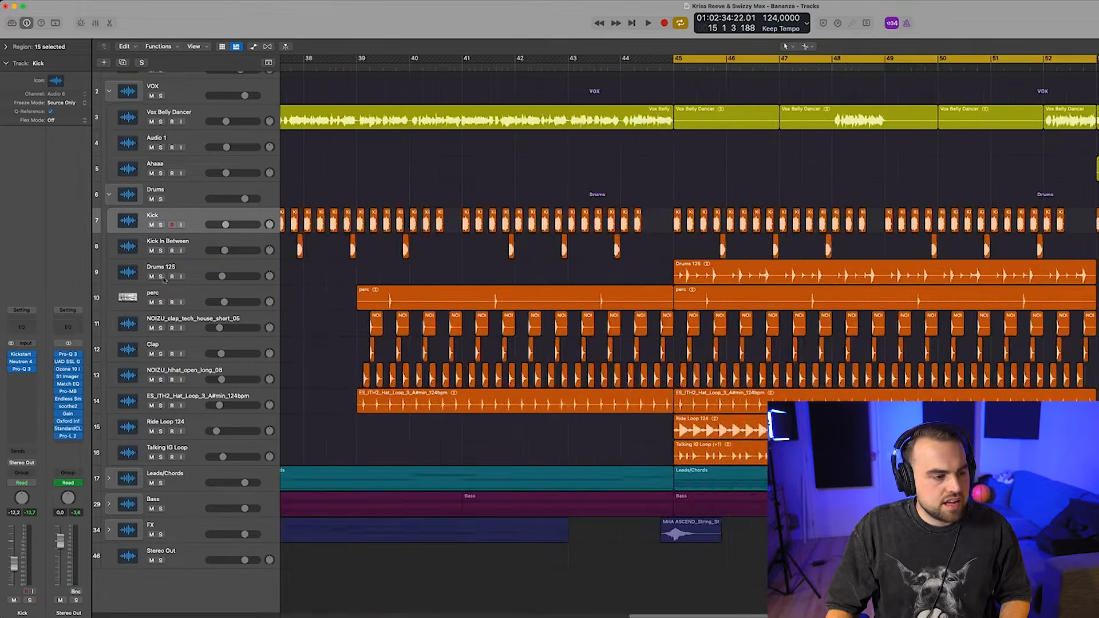
{"action": "left_click", "coordinate": [161, 277]}
{"action": "left_click", "coordinate": [186, 269]}
{"action": "key", "text": "space"}
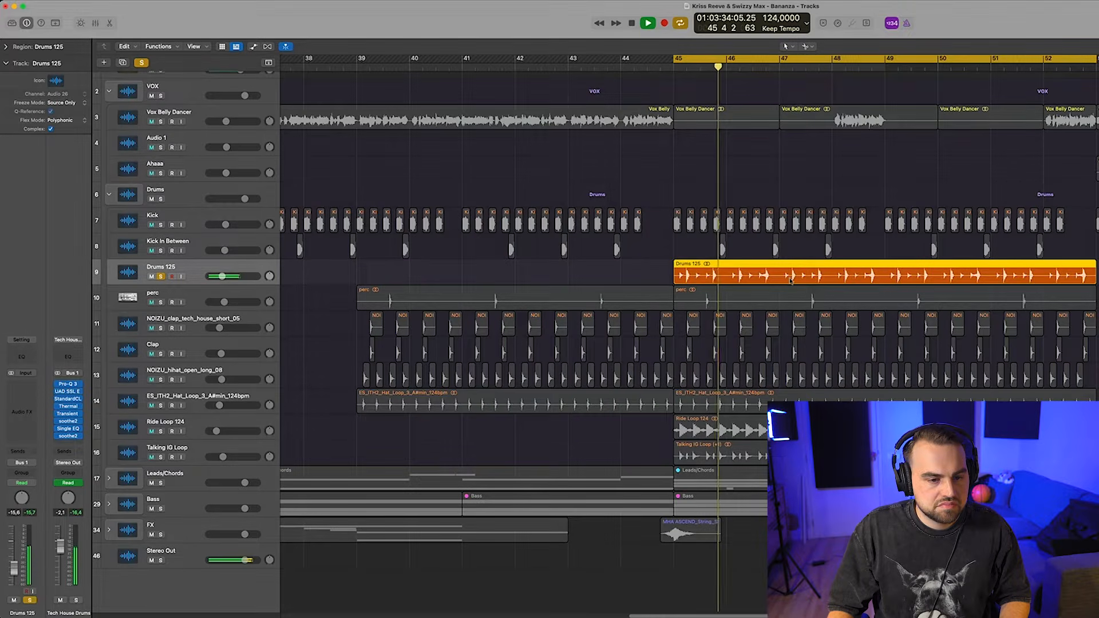
{"action": "key", "text": "space"}
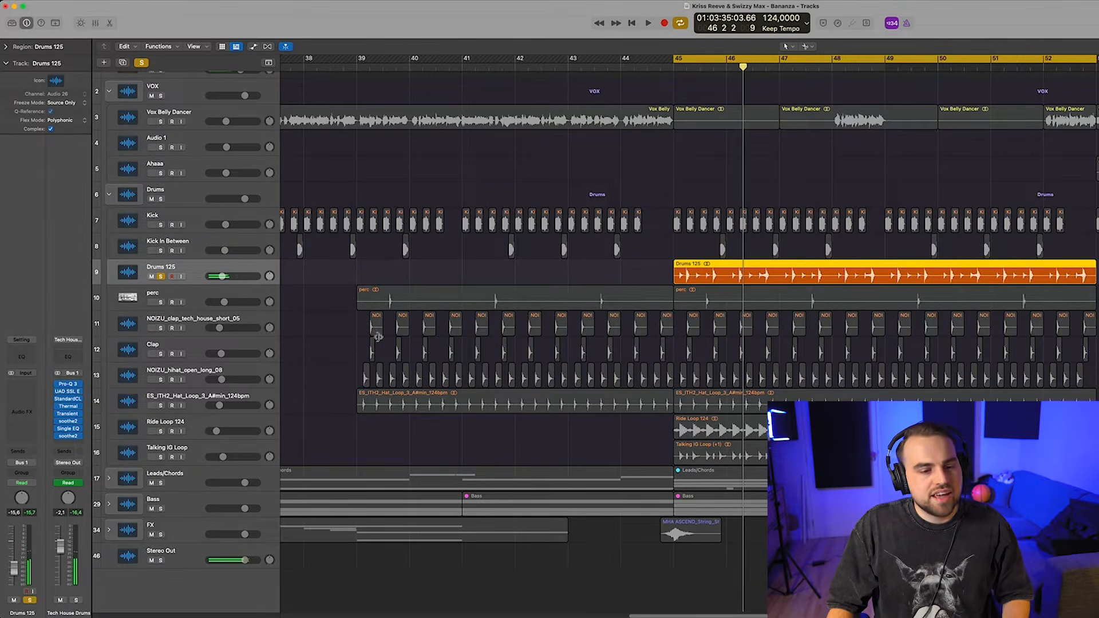
Step: Add the perc, both clap tracks, hi-hat, hat loop, Ride Loop 124 and Talking IG Loop tracks to the solo
{"action": "left_click", "coordinate": [160, 302]}
{"action": "left_click", "coordinate": [161, 328]}
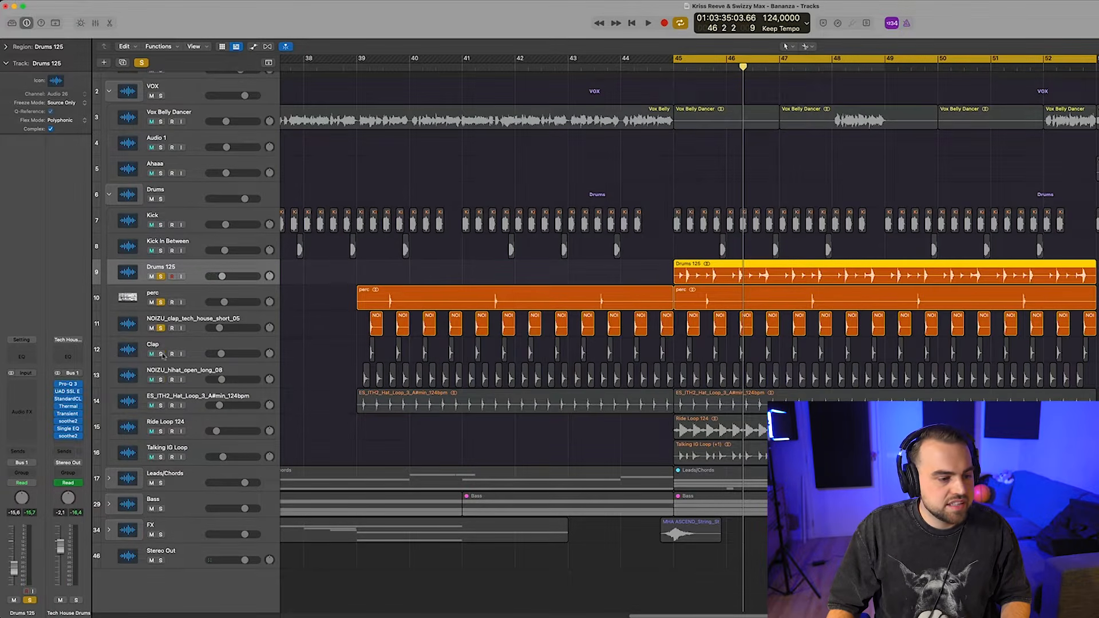
{"action": "left_click", "coordinate": [161, 354]}
{"action": "left_click", "coordinate": [161, 379]}
{"action": "left_click", "coordinate": [160, 405]}
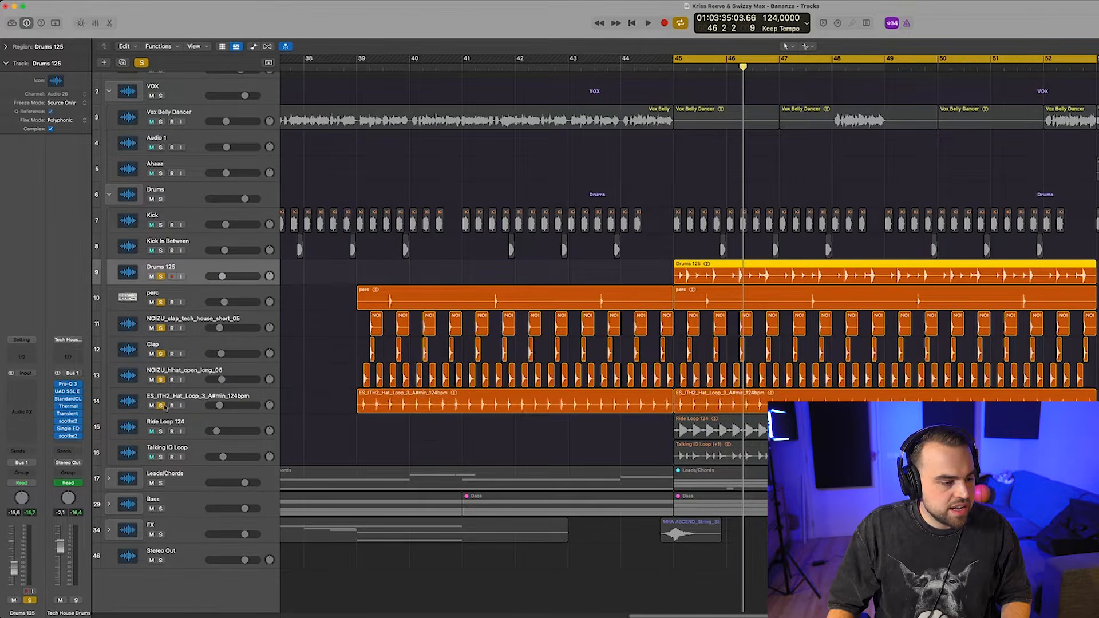
{"action": "left_click", "coordinate": [161, 431]}
{"action": "left_click", "coordinate": [160, 457]}
Step: Play the Talking IG Loop alone, and add all other drum tracks up to Kick to the solo during playback
{"action": "left_click", "coordinate": [161, 456], "text": "alt"}
{"action": "key", "text": "space"}
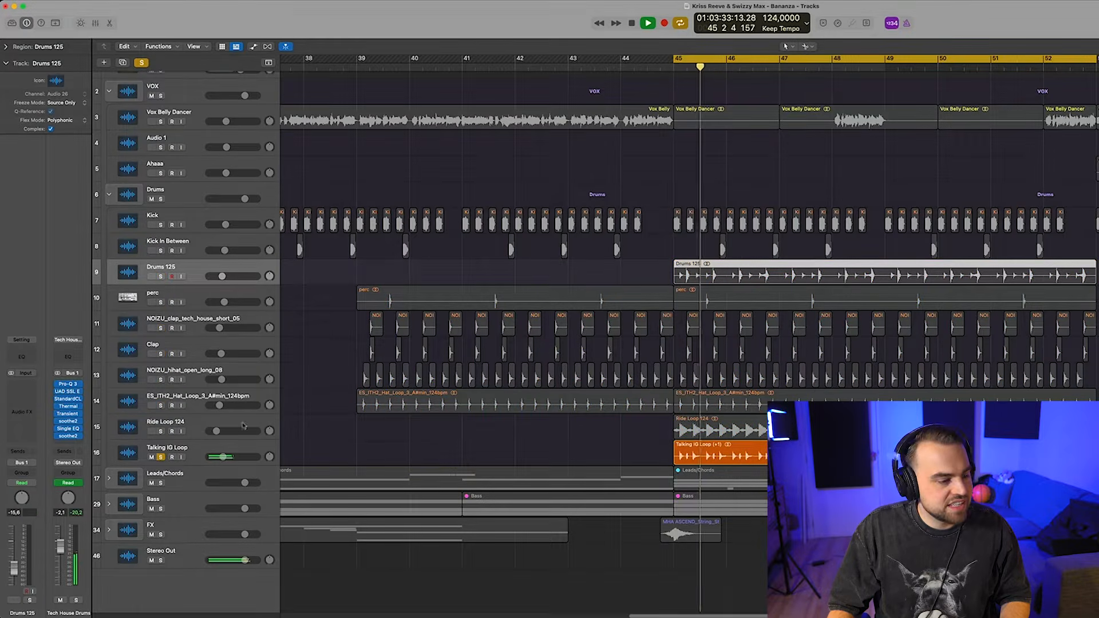
{"action": "left_click_drag", "start_coordinate": [161, 431], "coordinate": [161, 251]}
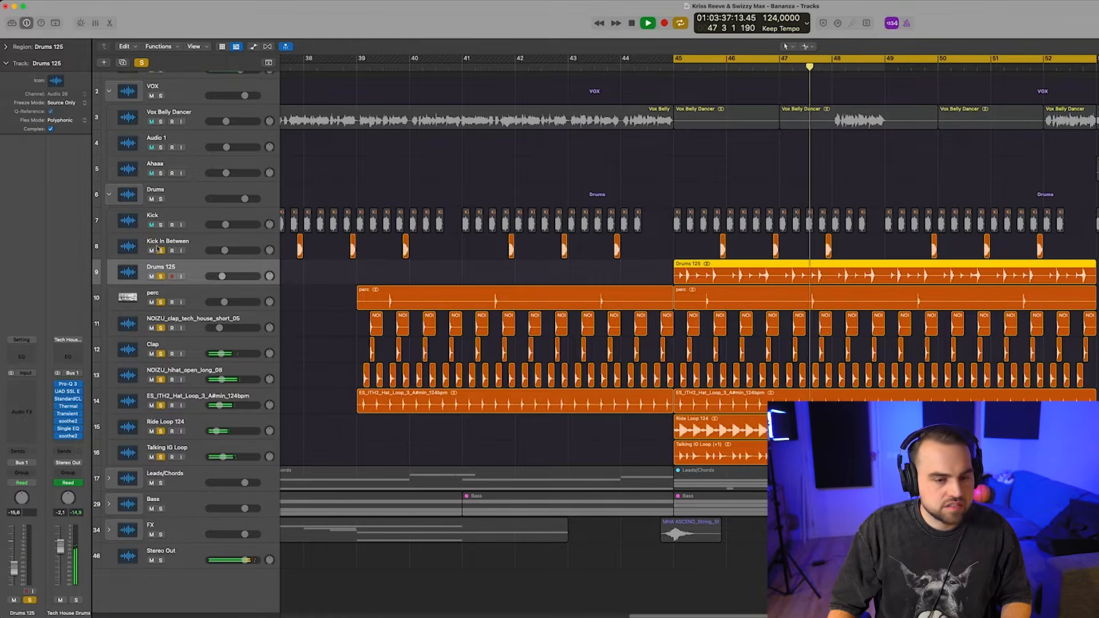
{"action": "key", "text": "super+Left"}
{"action": "key", "text": "super+Left"}
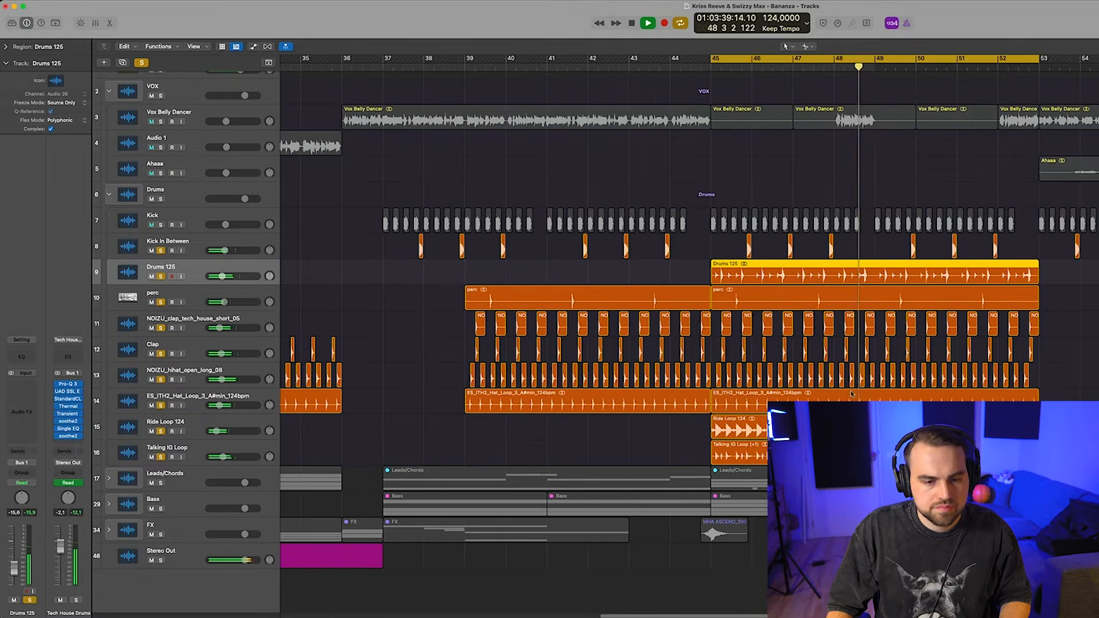
{"action": "left_click", "coordinate": [160, 225]}
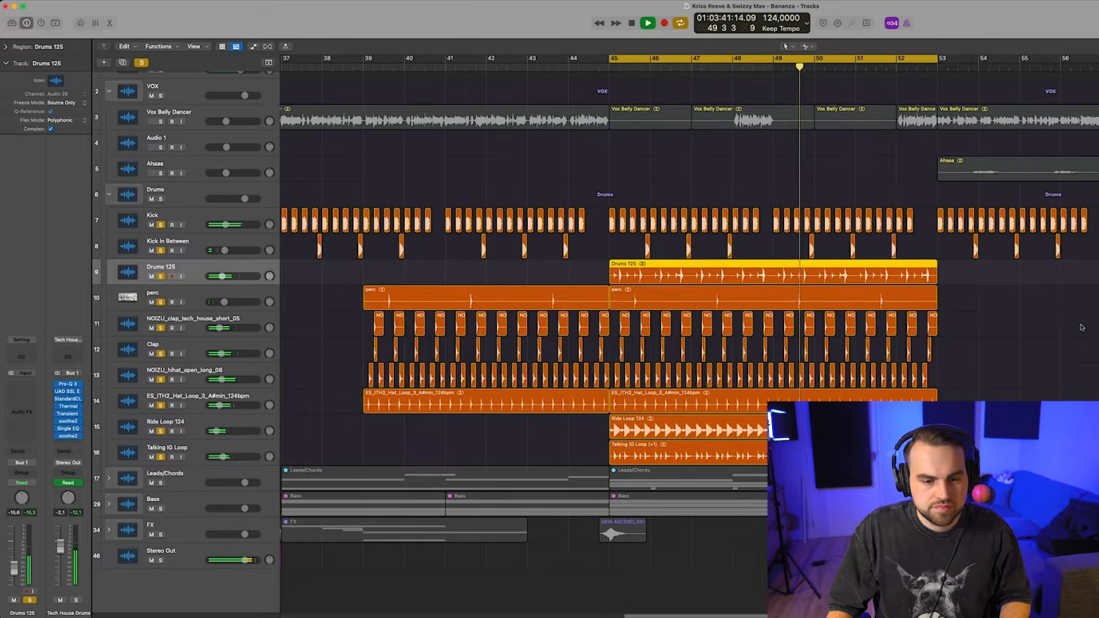
{"action": "key", "text": "space"}
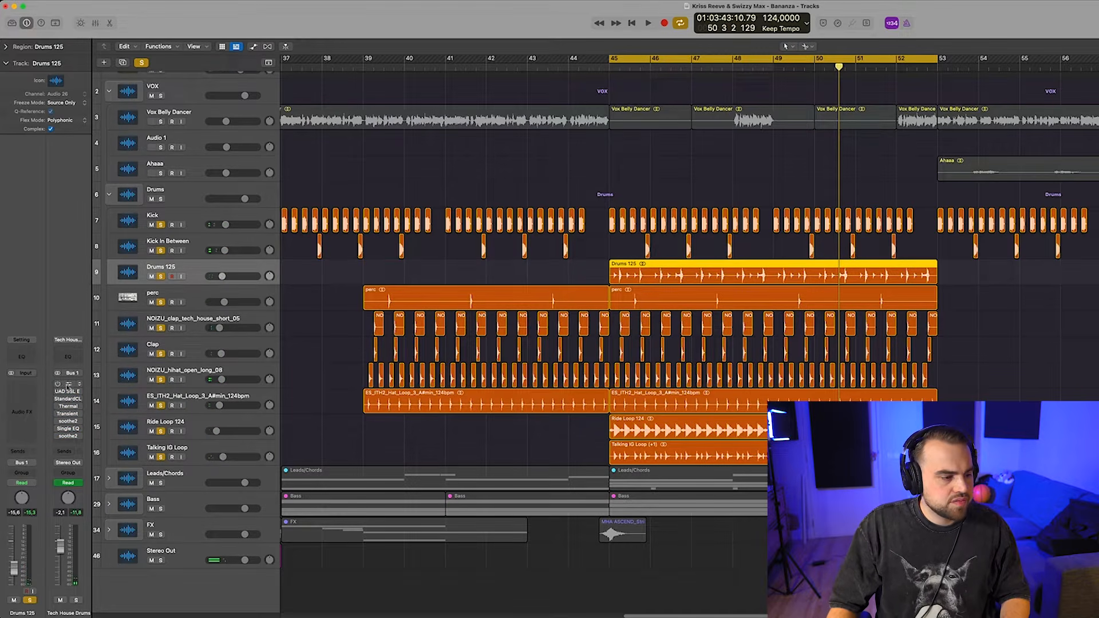
Step: Enable Pro-Q 3 and the UAD SSL E Channel Strip on the Tech House Drums bus and close both plugin windows
{"action": "left_click", "coordinate": [68, 384]}
{"action": "left_click", "coordinate": [476, 133]}
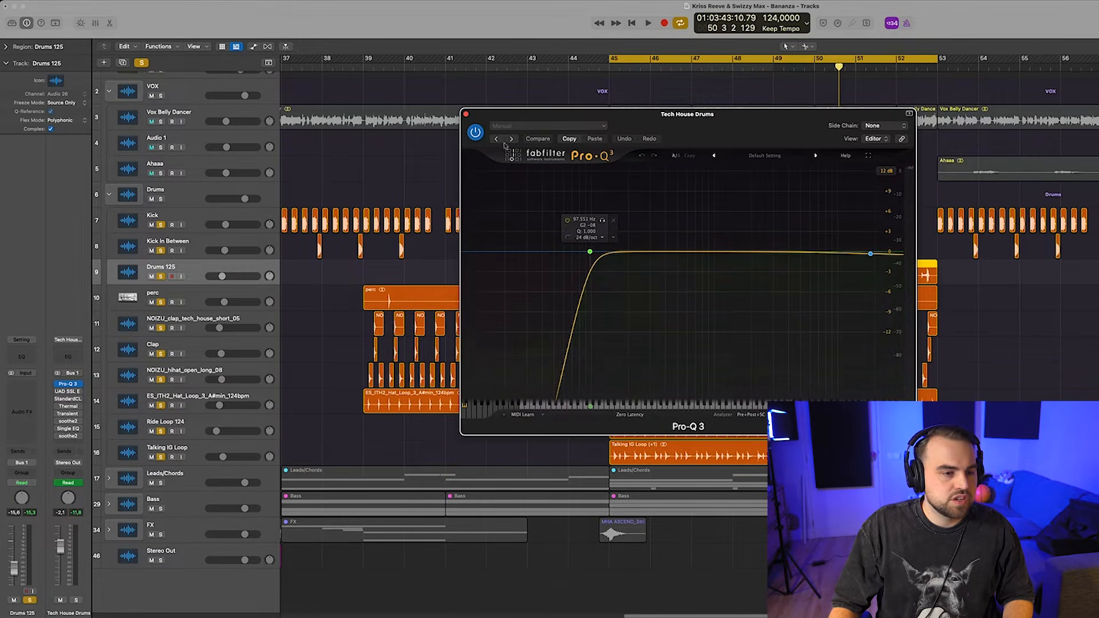
{"action": "left_click", "coordinate": [64, 391]}
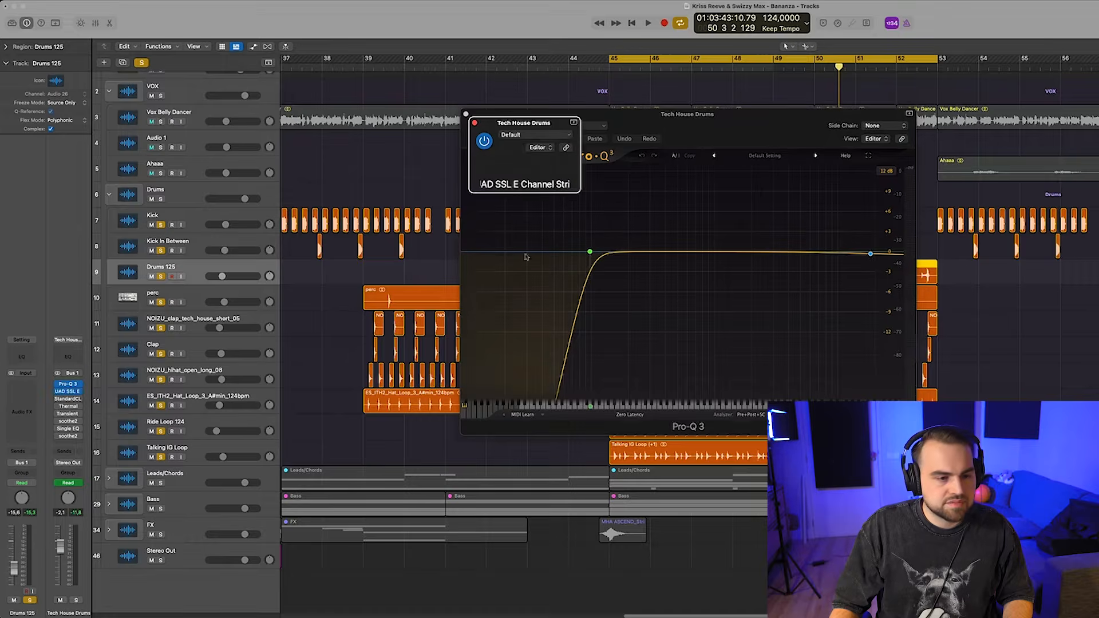
{"action": "left_click_drag", "start_coordinate": [578, 123], "coordinate": [782, 122]}
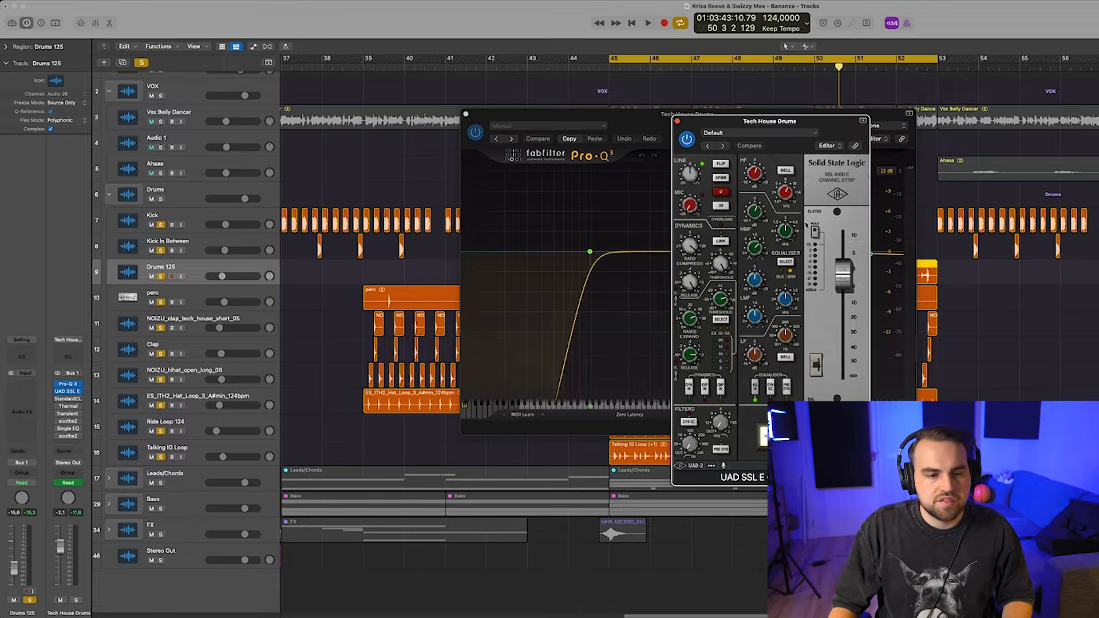
{"action": "left_click", "coordinate": [677, 122]}
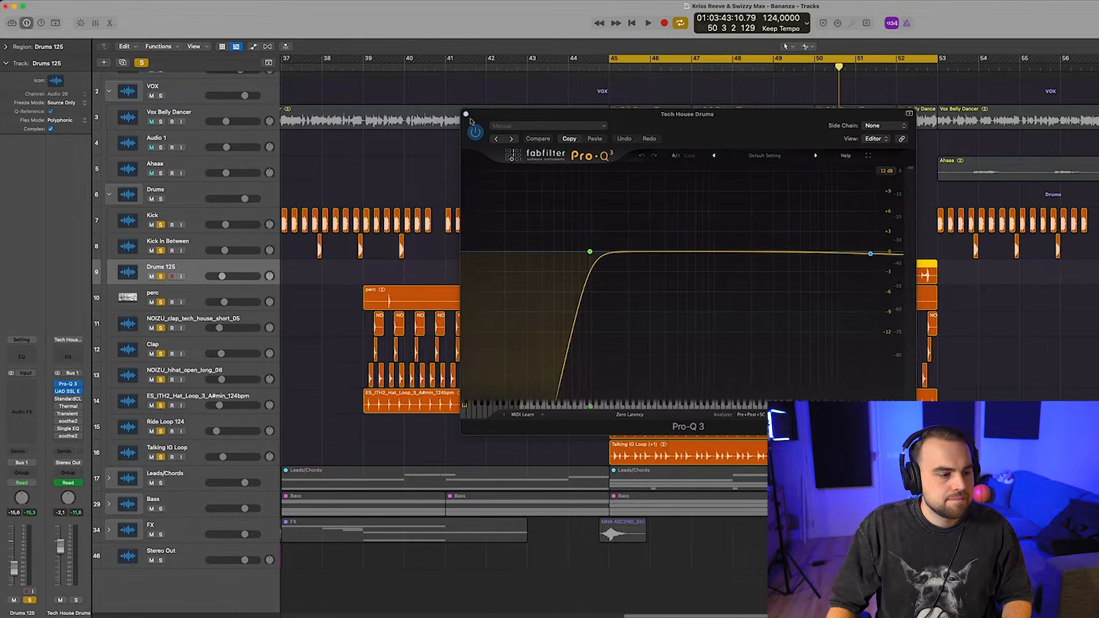
{"action": "left_click", "coordinate": [466, 115]}
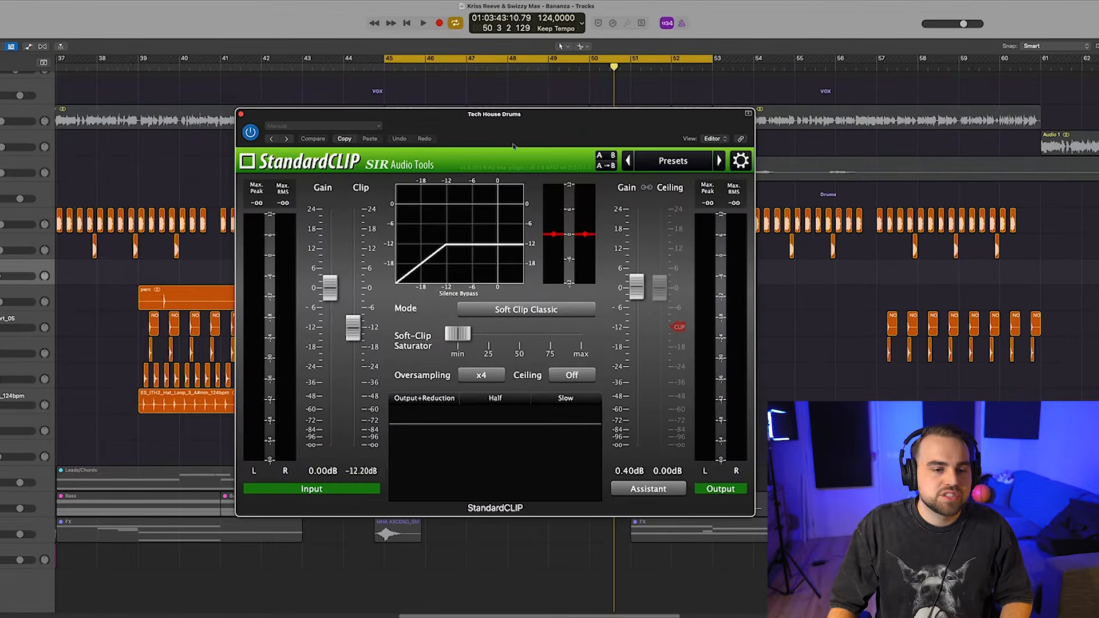
Step: Listen to the drum bus through StandardCLIP and close the plugin window
{"action": "key", "text": "space"}
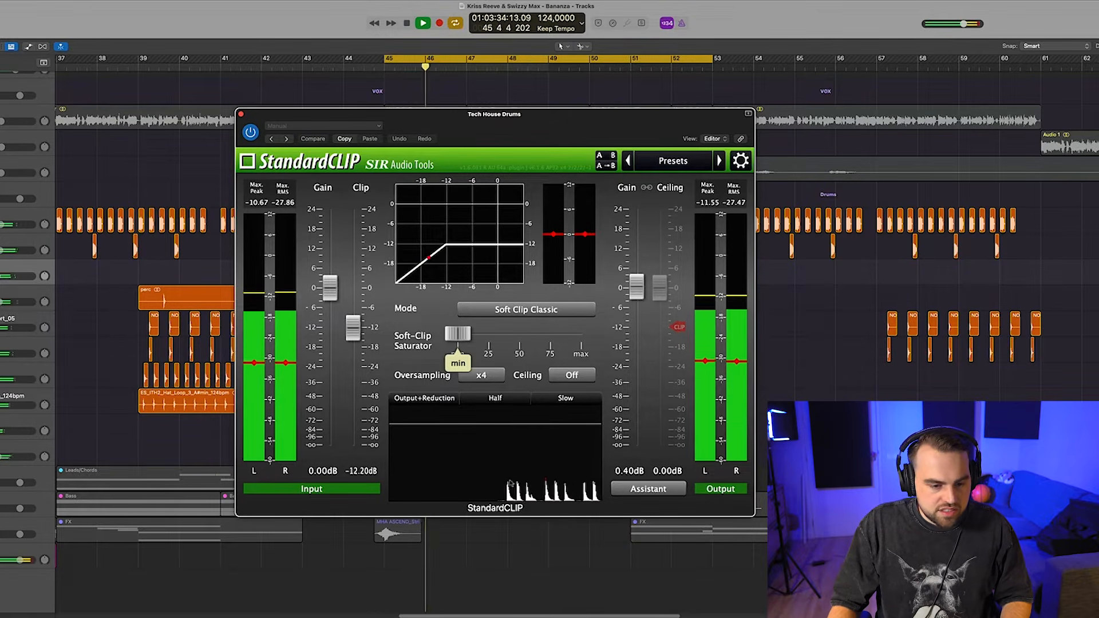
{"action": "key", "text": "space"}
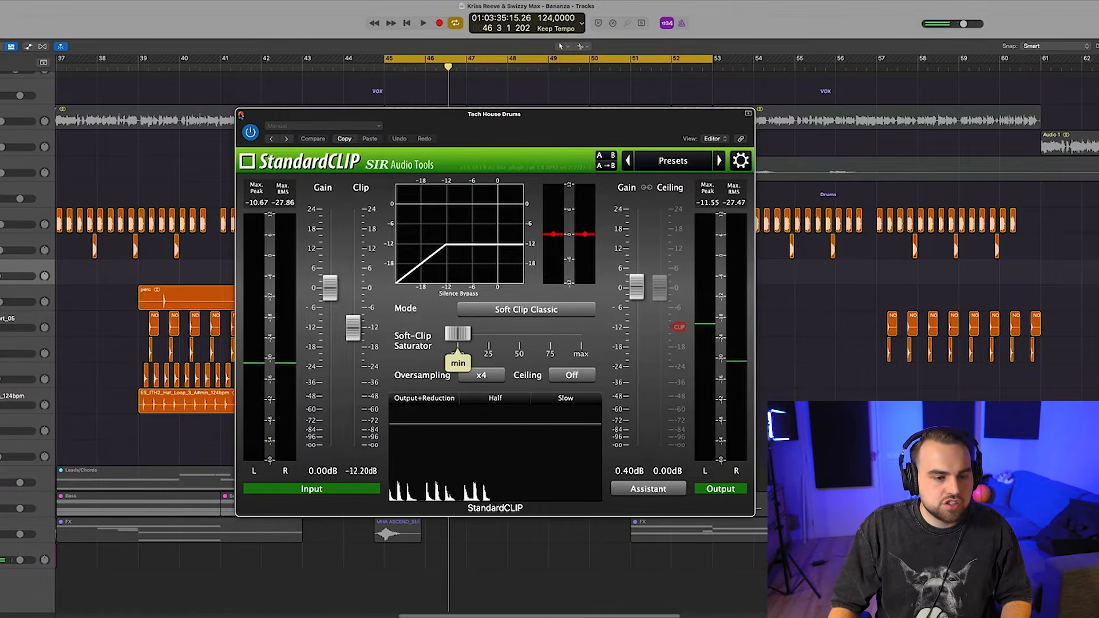
{"action": "left_click", "coordinate": [241, 115]}
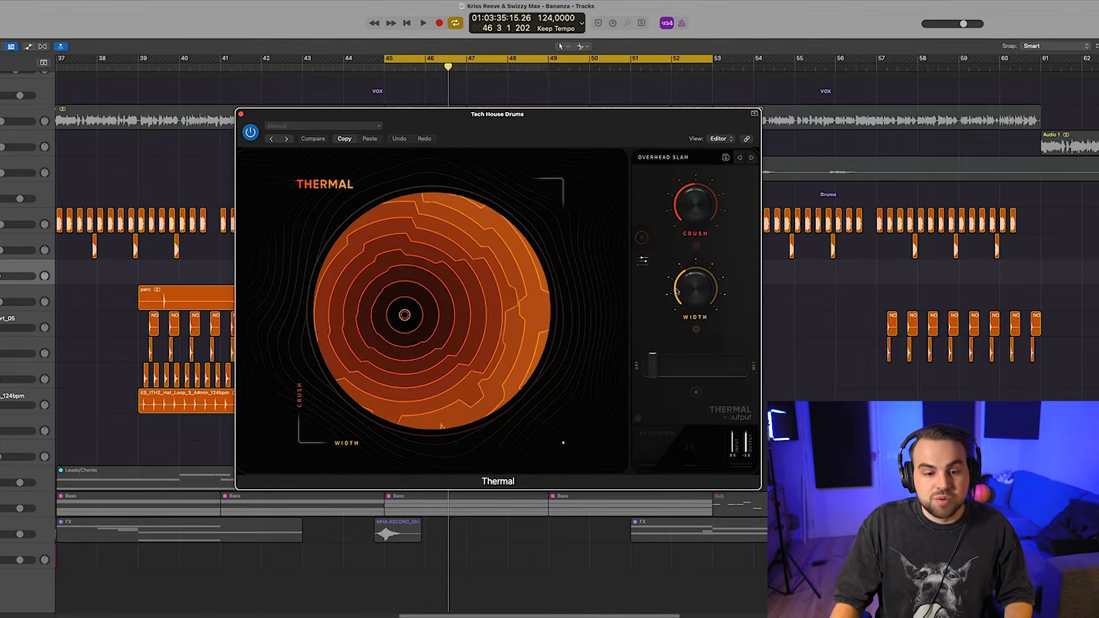
Step: Set Thermal's dry/wet mix to 5 on the drum bus and open Transient Master
{"action": "left_click_drag", "start_coordinate": [648, 374], "coordinate": [651, 349]}
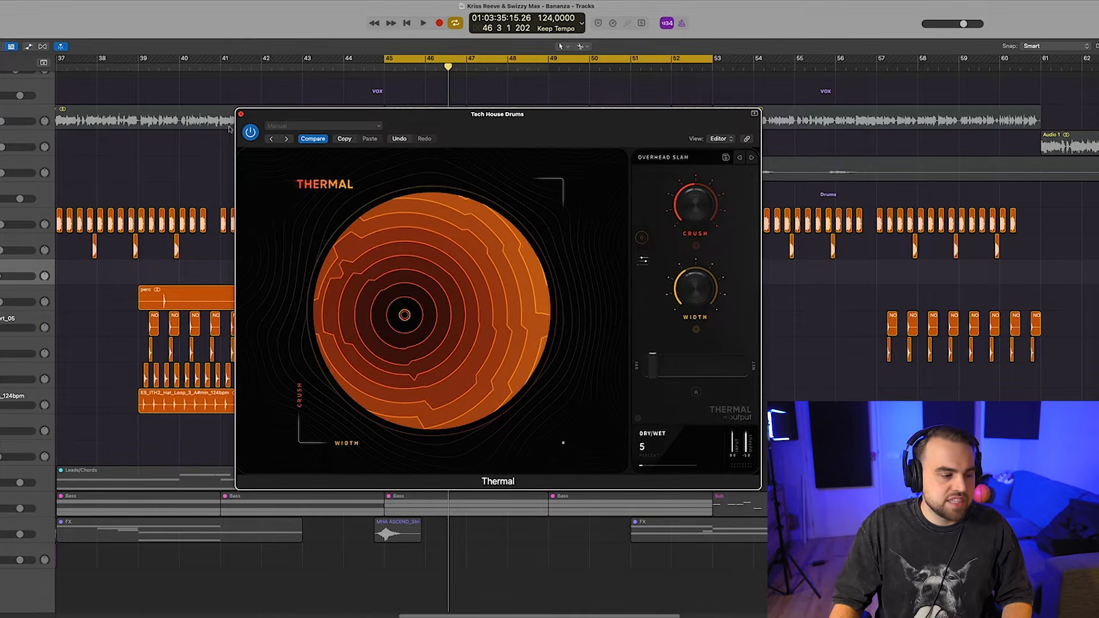
{"action": "left_click", "coordinate": [0, 229]}
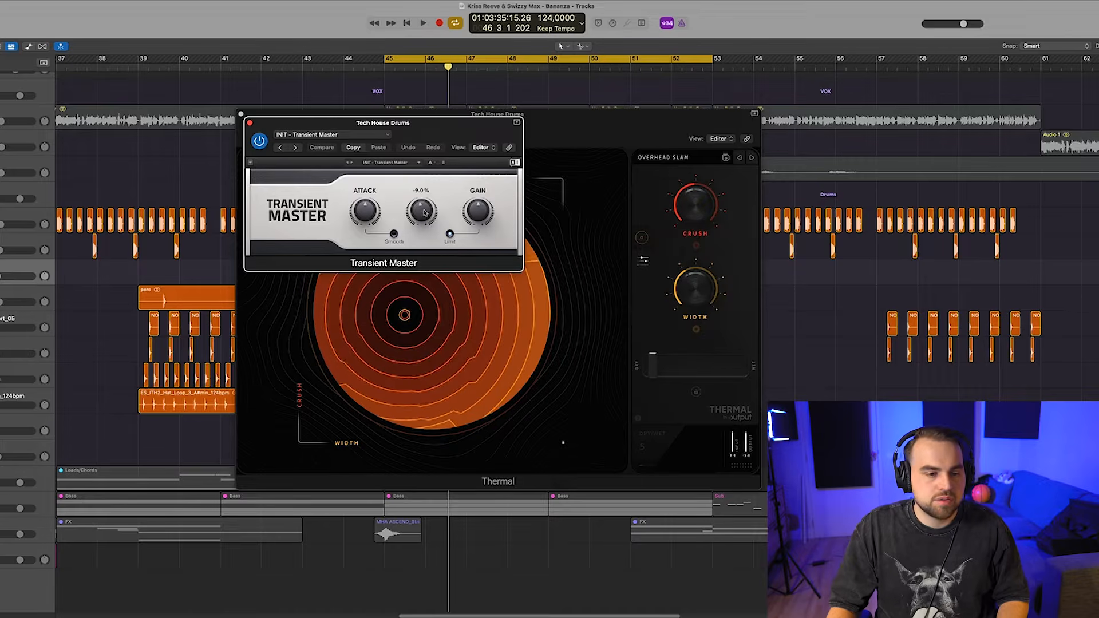
Step: Set Transient Master's sustain to -9.0% during playback, and close the Transient Master and Thermal windows
{"action": "key", "text": "space"}
{"action": "mouse_move", "coordinate": [422, 214]}
{"action": "left_mouse_down"}
{"action": "mouse_move", "coordinate": [422, 195]}
{"action": "mouse_move", "coordinate": [421, 249]}
{"action": "mouse_move", "coordinate": [422, 216]}
{"action": "left_mouse_up"}
{"action": "key", "text": "space"}
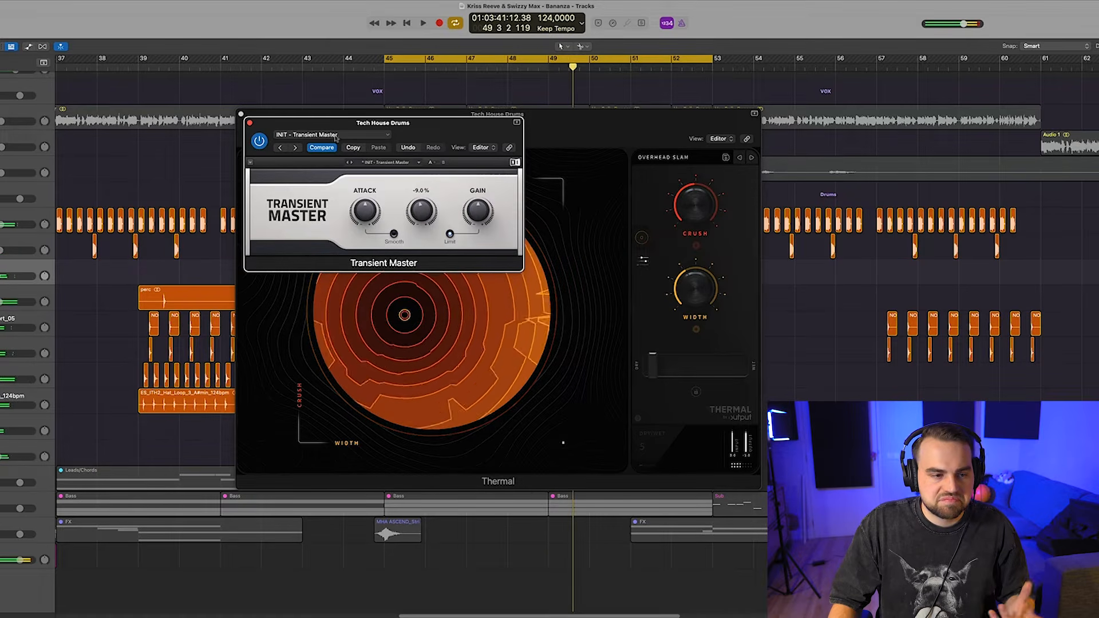
{"action": "left_click", "coordinate": [249, 123]}
{"action": "left_click", "coordinate": [241, 114]}
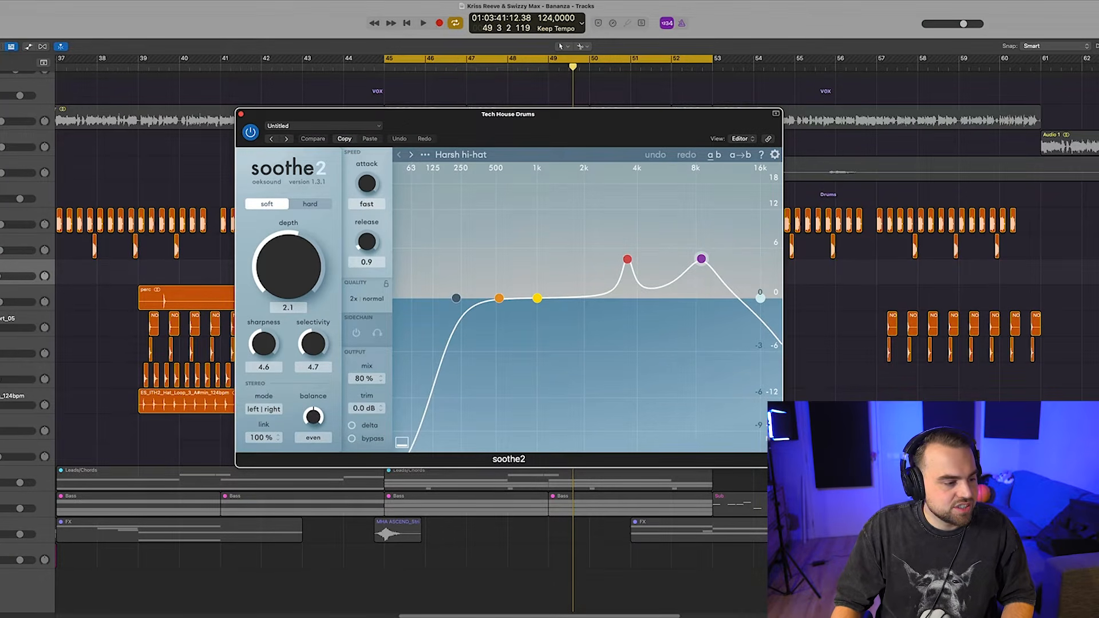
Step: Play the drums through soothe2 and audition the removed signal by switching delta on and back off
{"action": "key", "text": "space"}
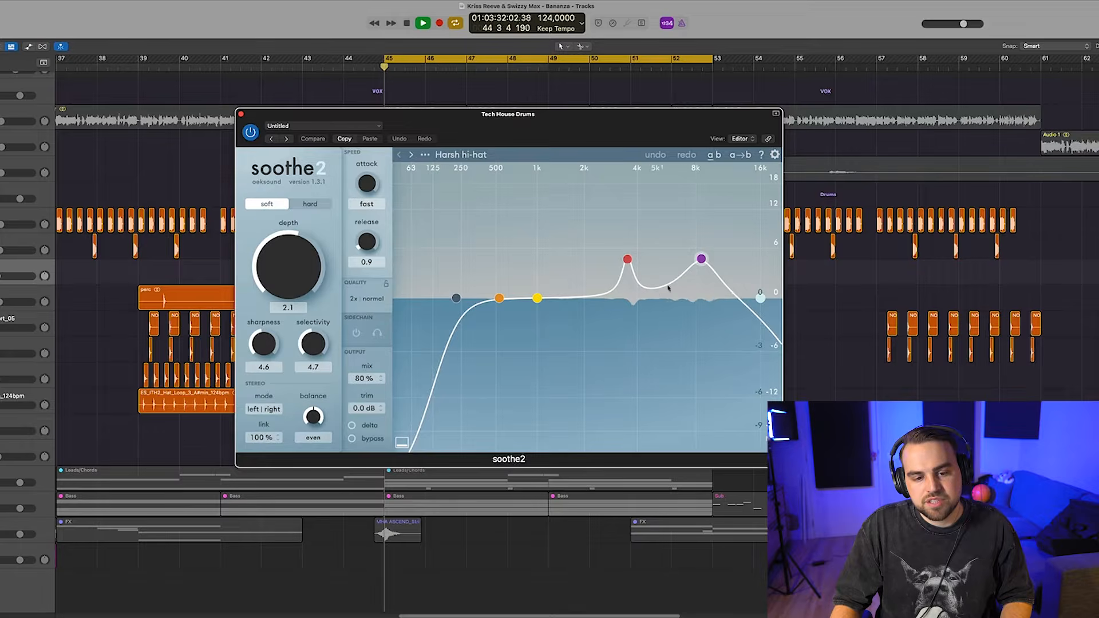
{"action": "left_click", "coordinate": [351, 425]}
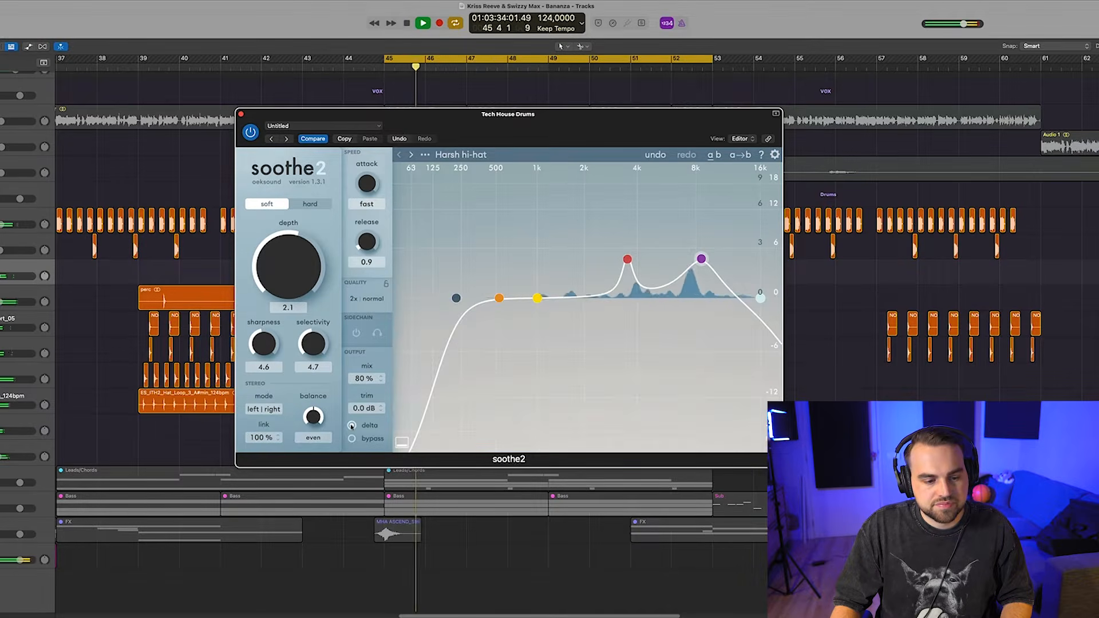
{"action": "left_click", "coordinate": [351, 426]}
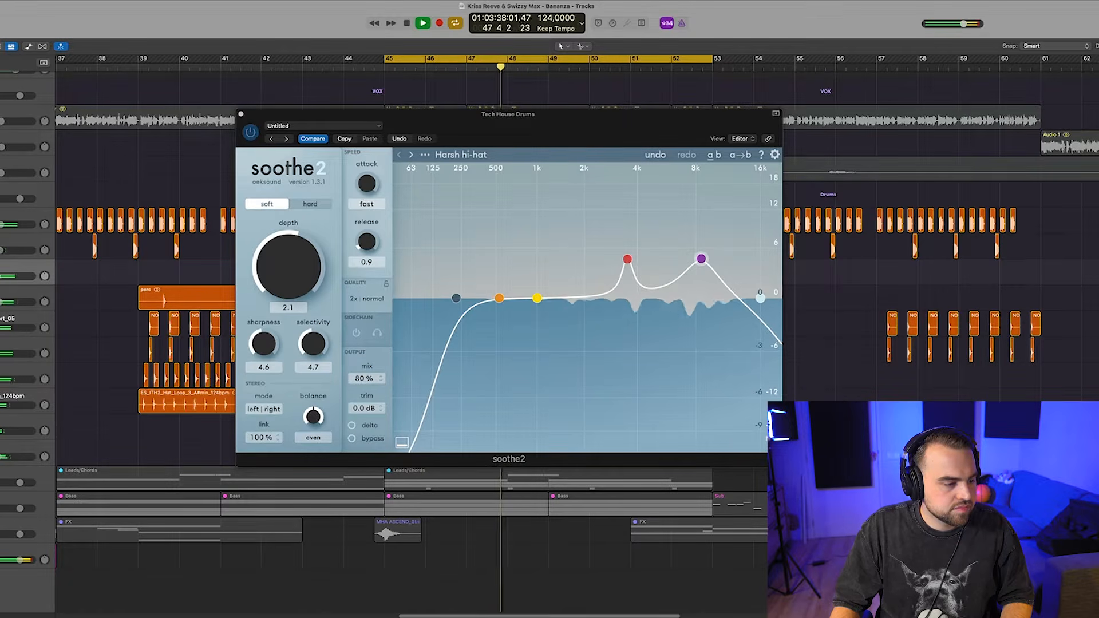
Step: Stop playback, check the second soothe2 on the drum bus and close both soothe2 windows
{"action": "key", "text": "space"}
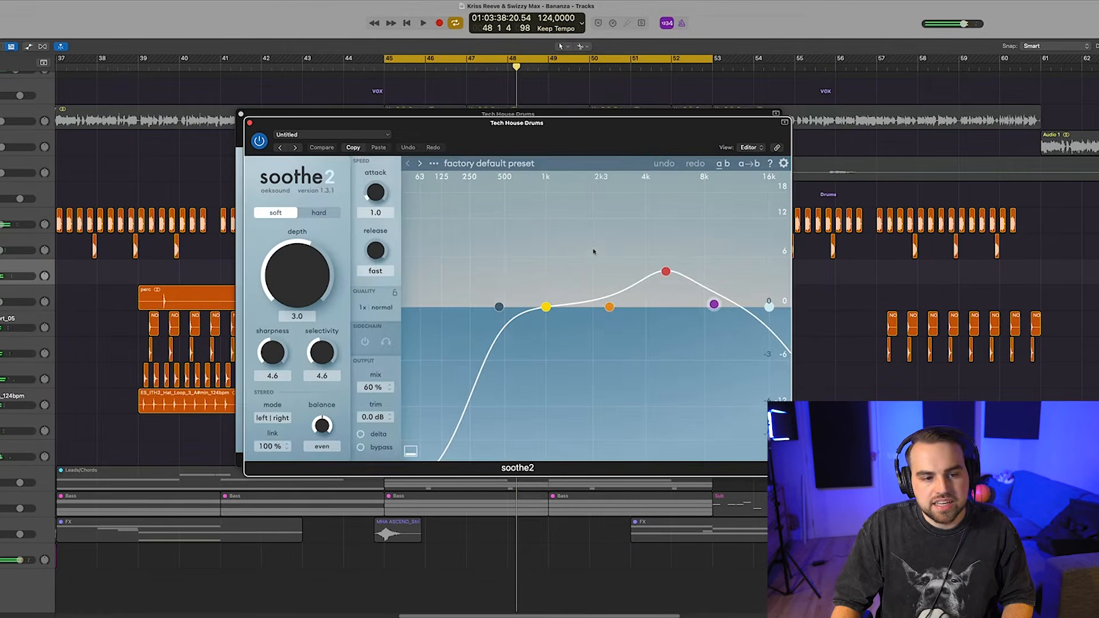
{"action": "left_click", "coordinate": [250, 122]}
{"action": "left_click", "coordinate": [241, 114]}
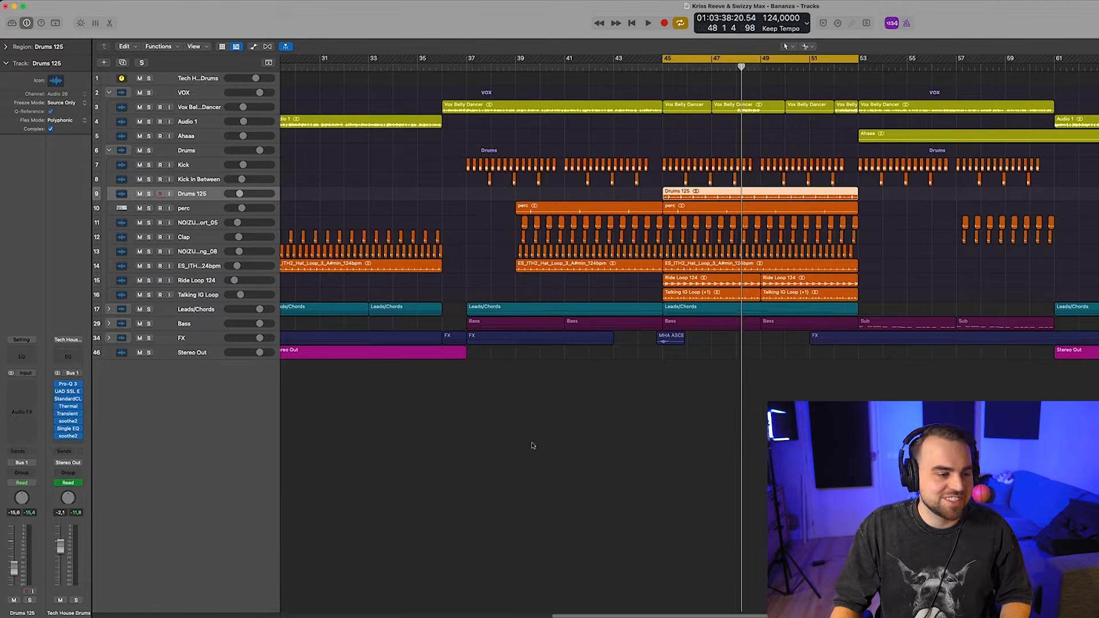
Step: Expand the Bass track stack, solo the Sub track and listen to it on its own
{"action": "left_click", "coordinate": [109, 324]}
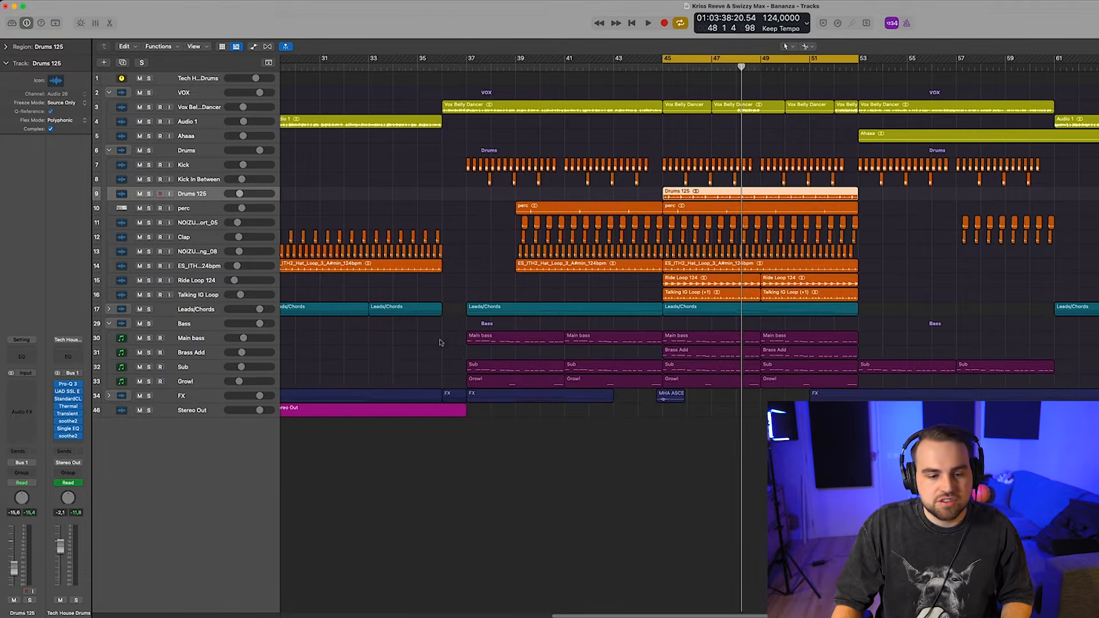
{"action": "scroll", "coordinate": [707, 380], "scroll_direction": "up", "scroll_amount": 5}
{"action": "scroll", "coordinate": [696, 391], "scroll_direction": "down", "scroll_amount": 6}
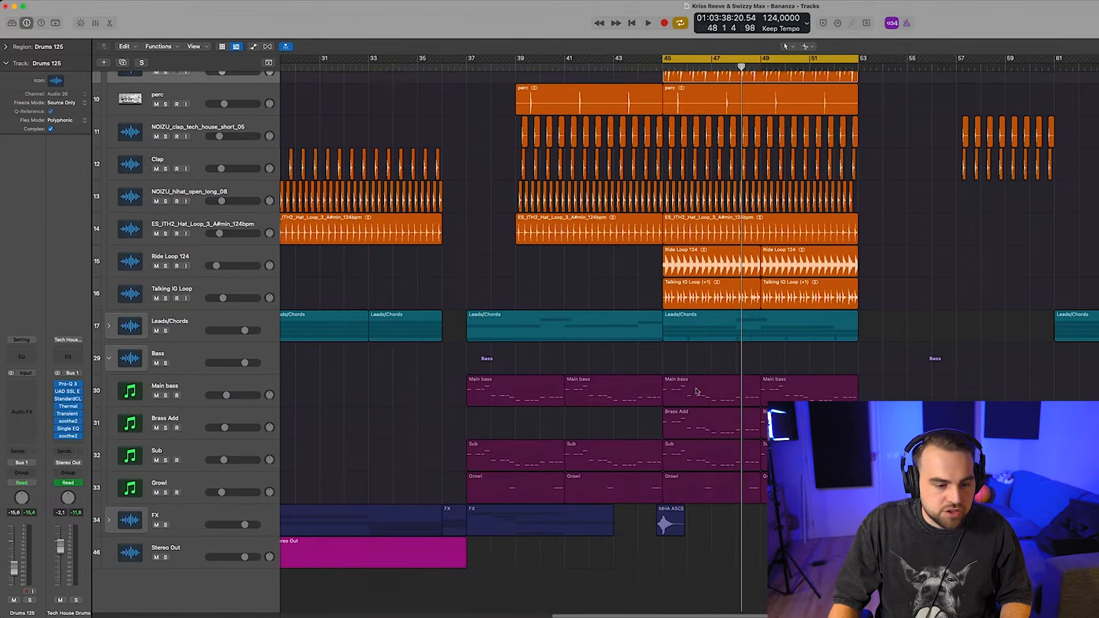
{"action": "left_click", "coordinate": [165, 469]}
{"action": "left_click", "coordinate": [165, 461]}
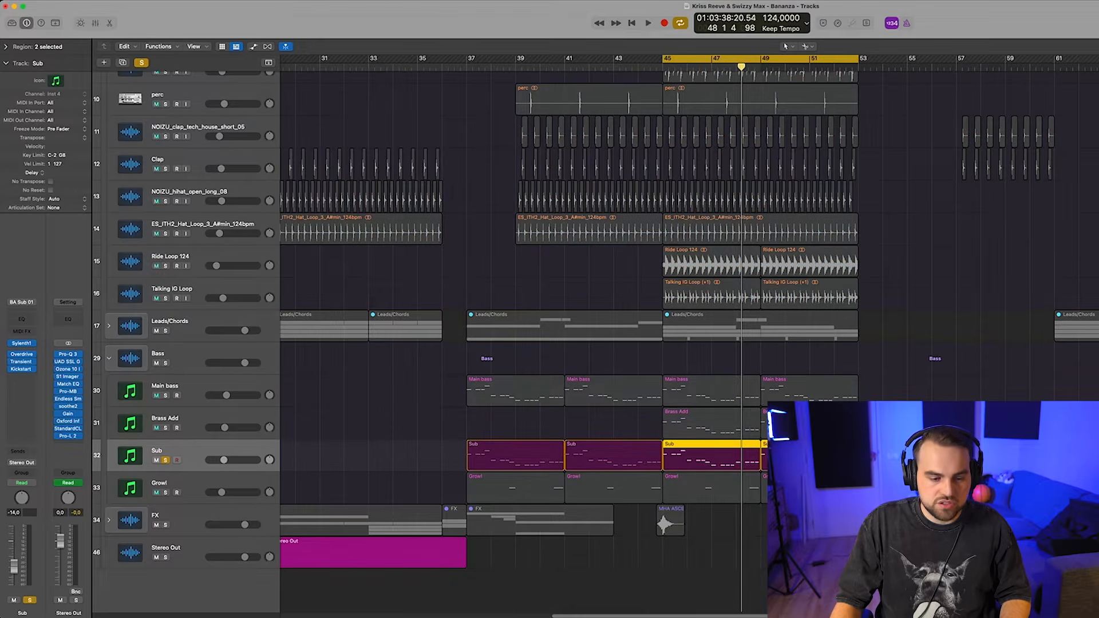
{"action": "key", "text": "space"}
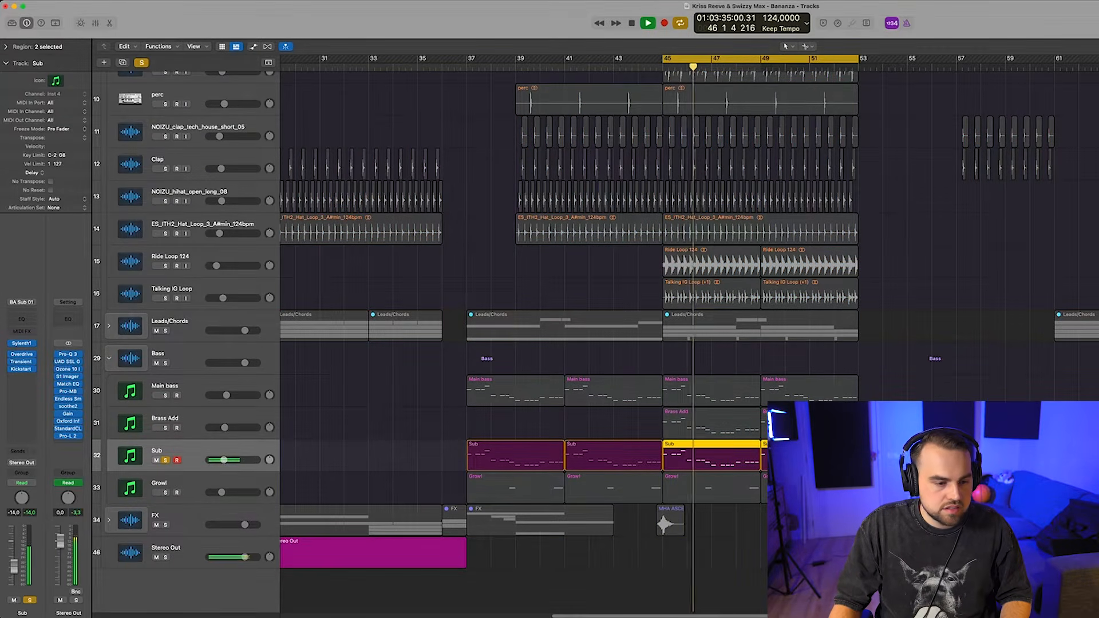
{"action": "key", "text": "space"}
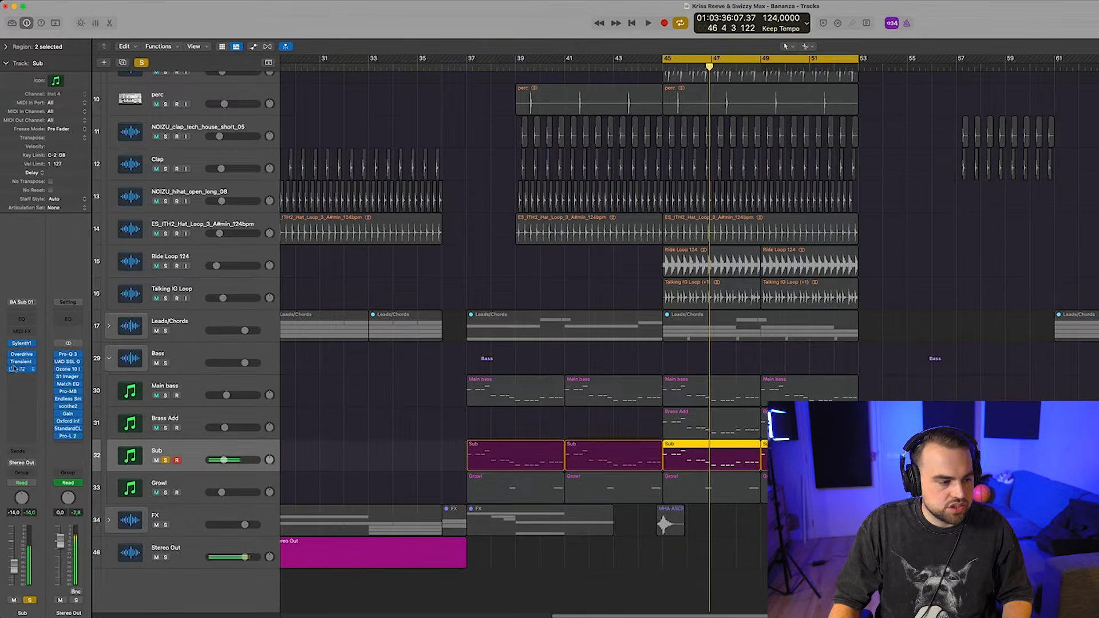
Step: Review the Transient Master and Kickstart 2 plugins on the Sub track, closing each one after viewing
{"action": "left_click", "coordinate": [21, 362]}
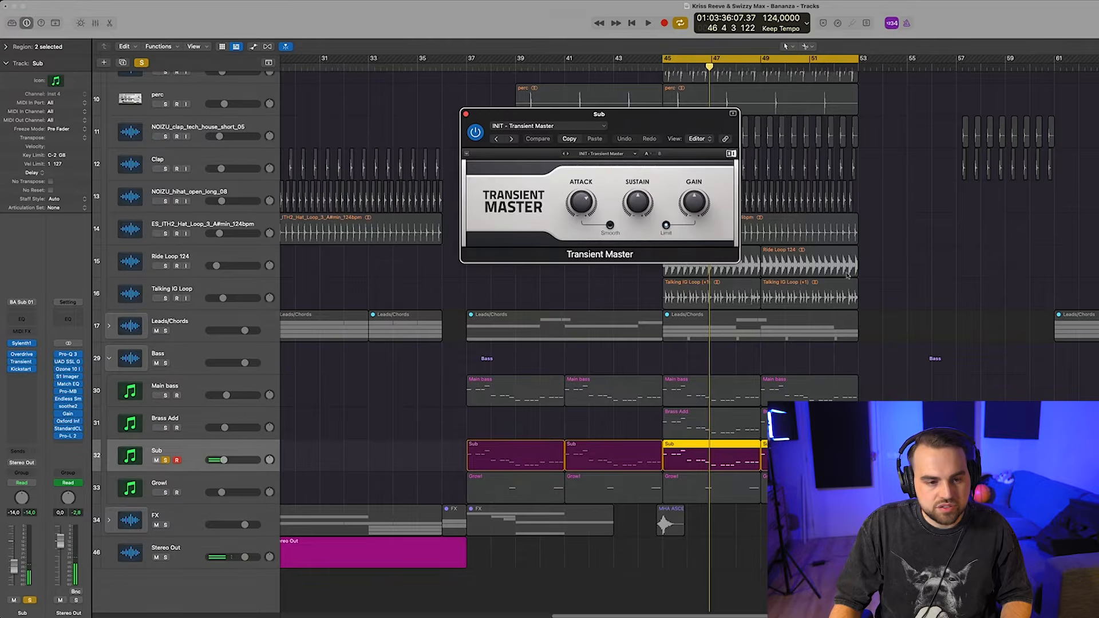
{"action": "left_click", "coordinate": [465, 115]}
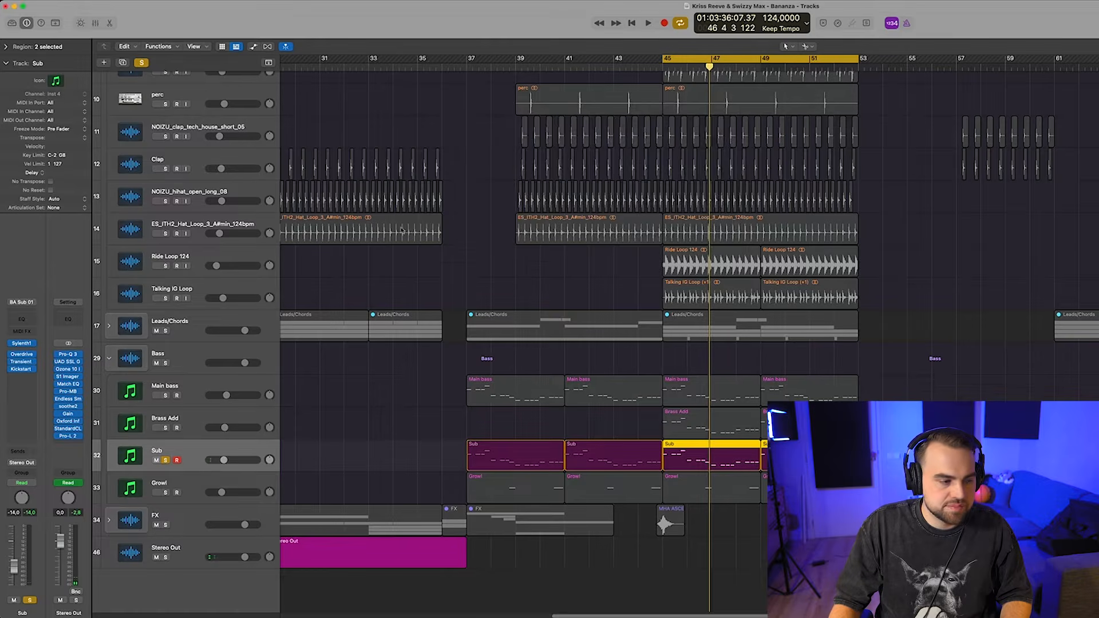
{"action": "left_click", "coordinate": [23, 369]}
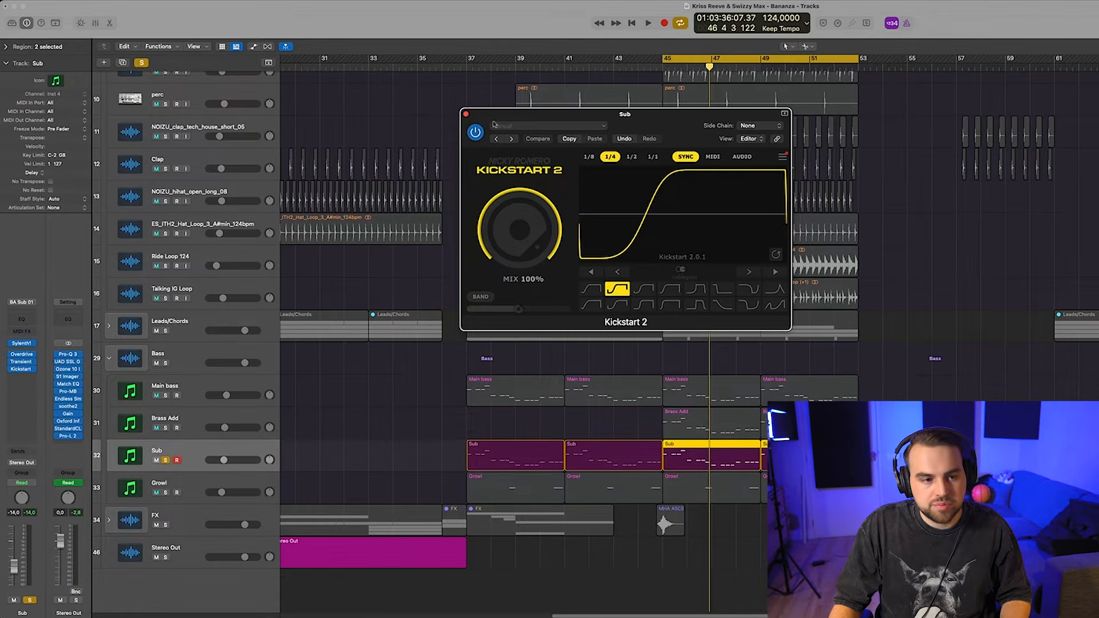
{"action": "left_click", "coordinate": [466, 114]}
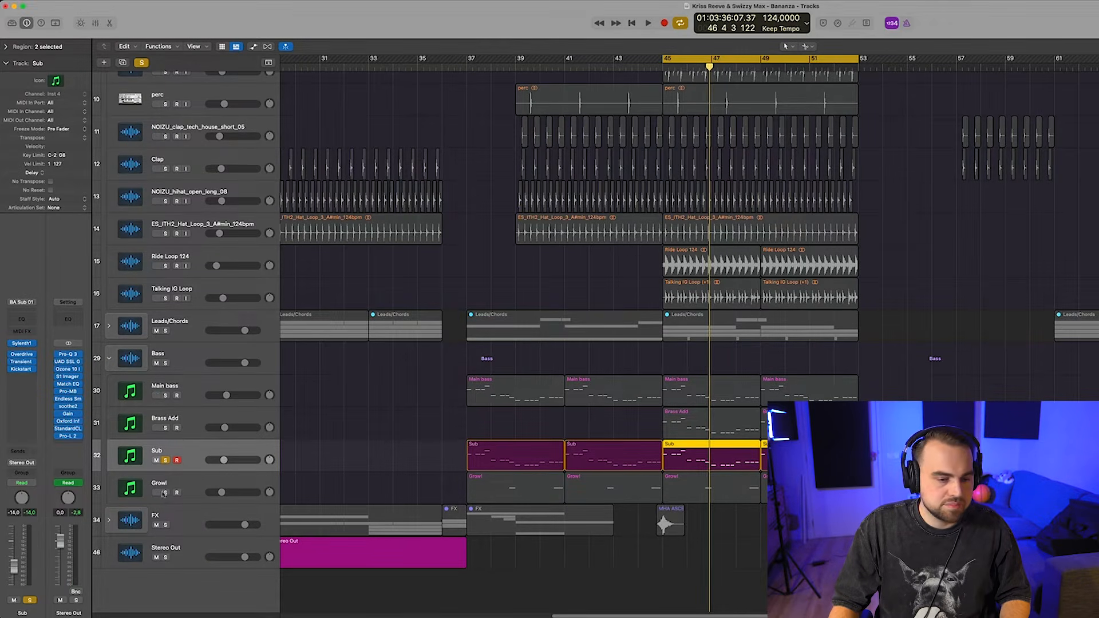
Step: Solo the Brass Add track instead of Sub and listen to it
{"action": "left_click", "coordinate": [167, 432]}
{"action": "left_click", "coordinate": [745, 423]}
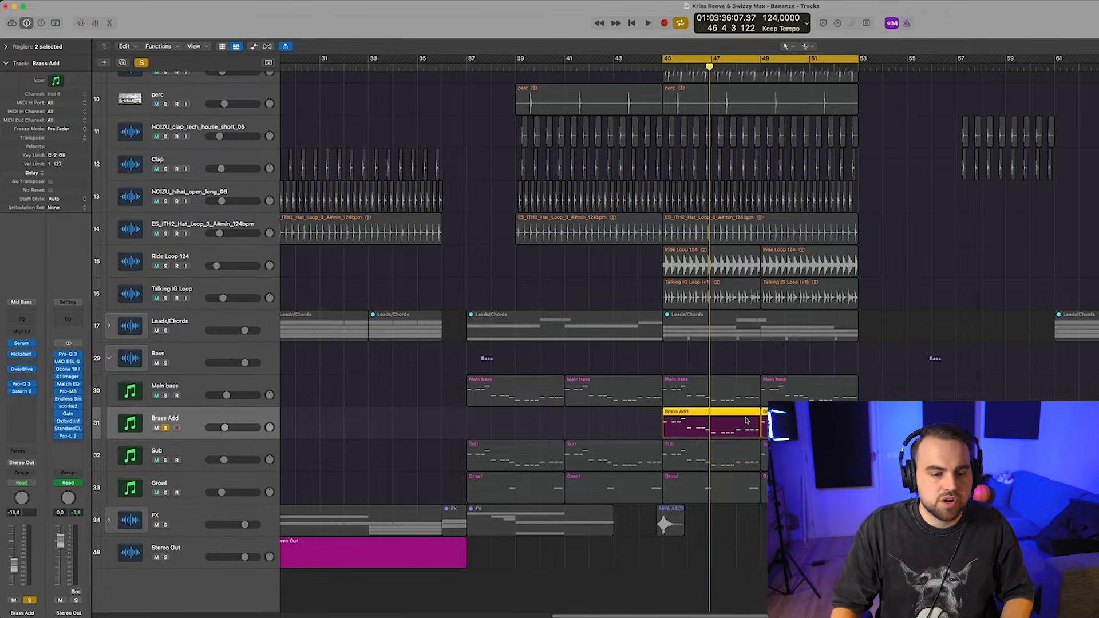
{"action": "key", "text": "space"}
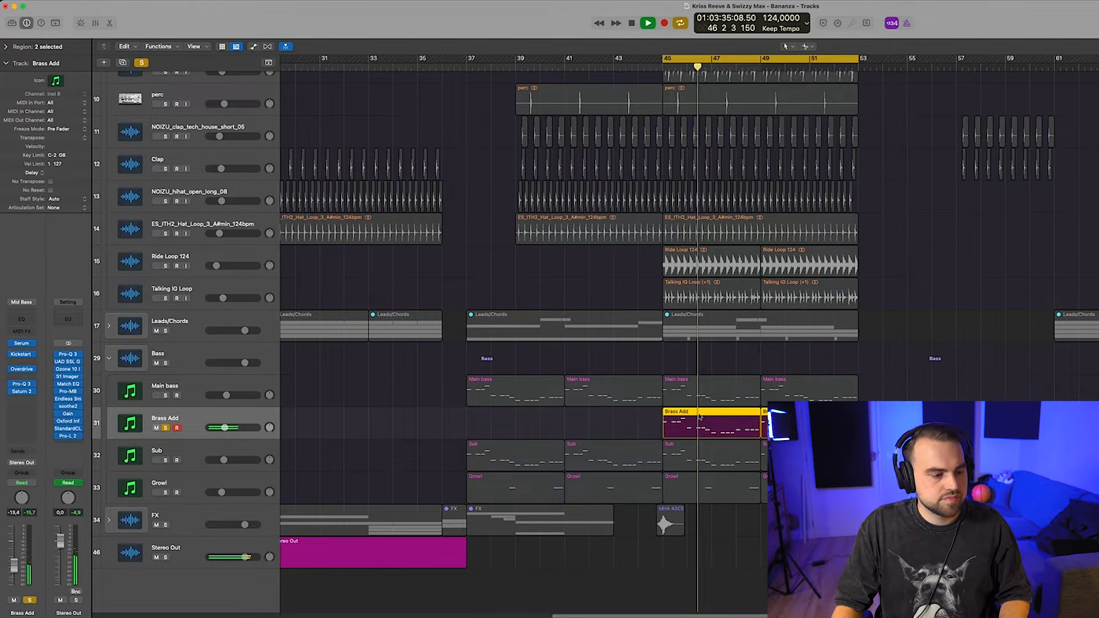
Step: Solo the Main bass track, play it and open its Serum instrument for review
{"action": "left_click", "coordinate": [254, 381]}
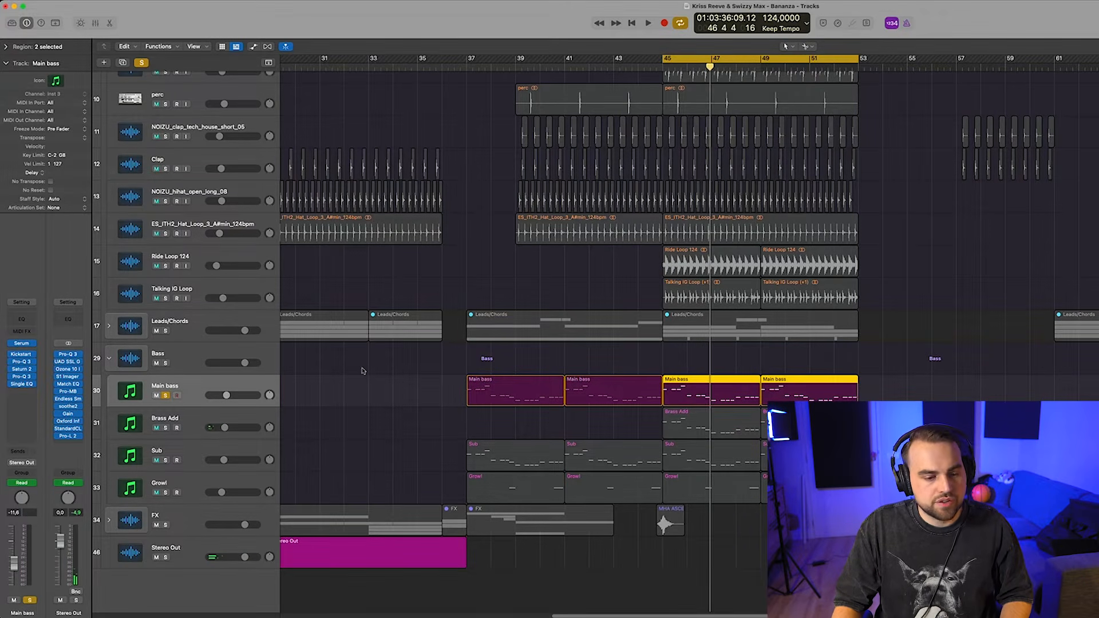
{"action": "key", "text": "space"}
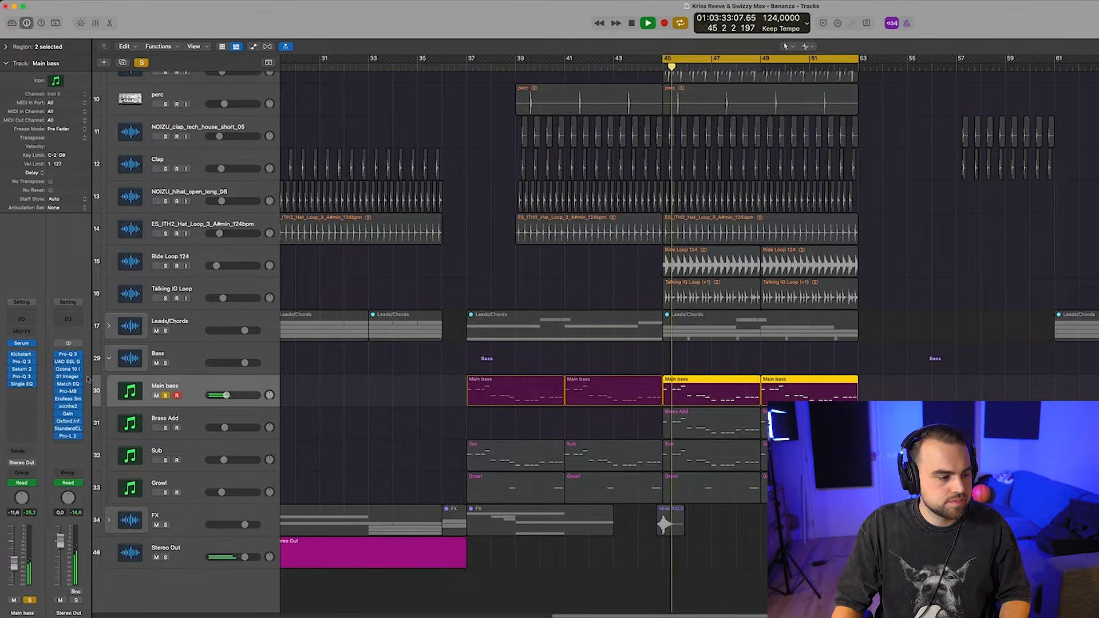
{"action": "left_click", "coordinate": [22, 344]}
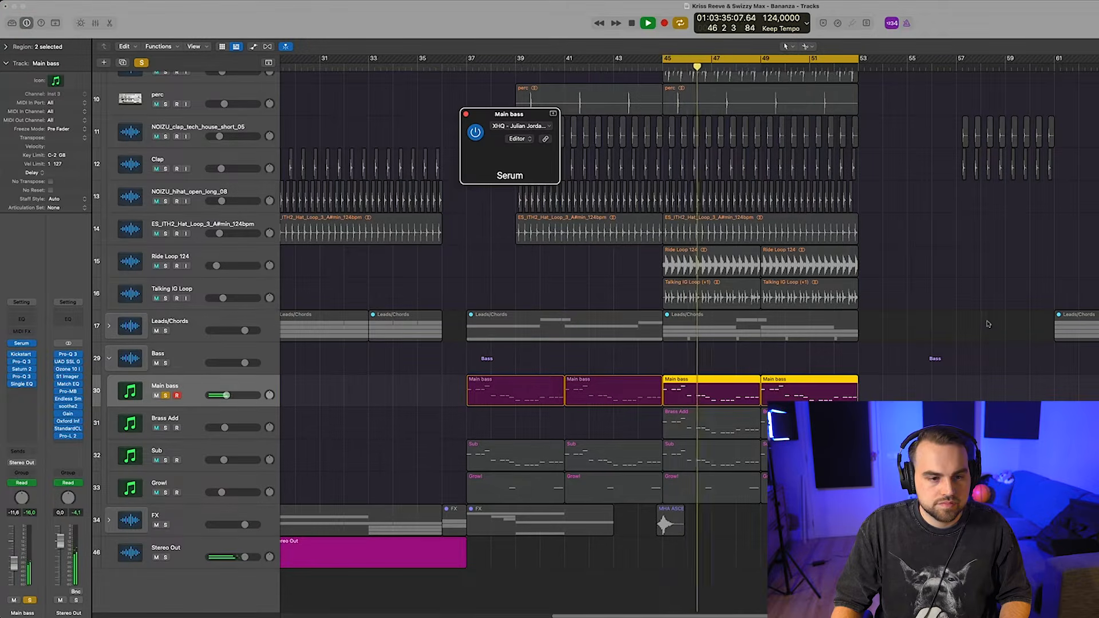
{"action": "key", "text": "space"}
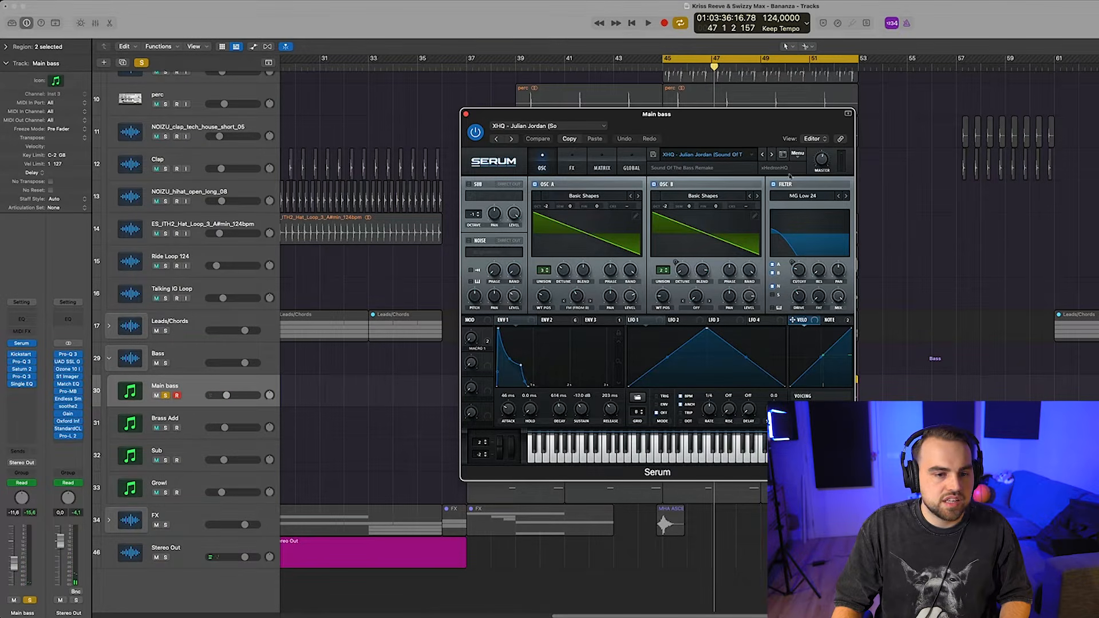
Step: Review Main bass's two Pro-Q 3 EQs, Saturn 2 and Single Band EQ, and close all its plugin windows
{"action": "left_click", "coordinate": [21, 362]}
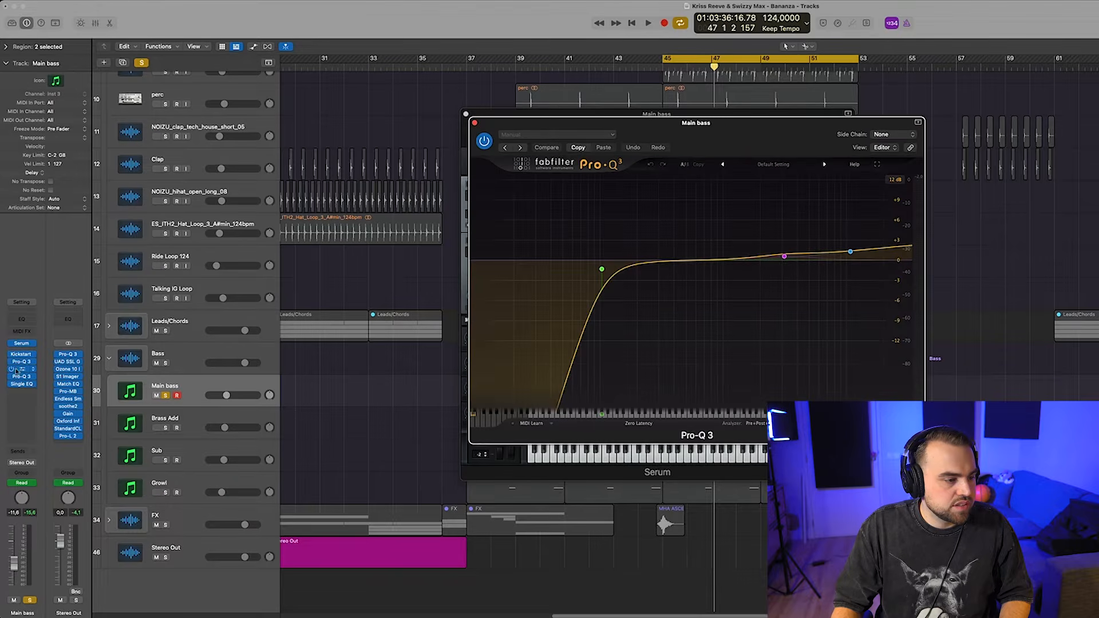
{"action": "left_click", "coordinate": [21, 370]}
{"action": "left_click", "coordinate": [23, 376]}
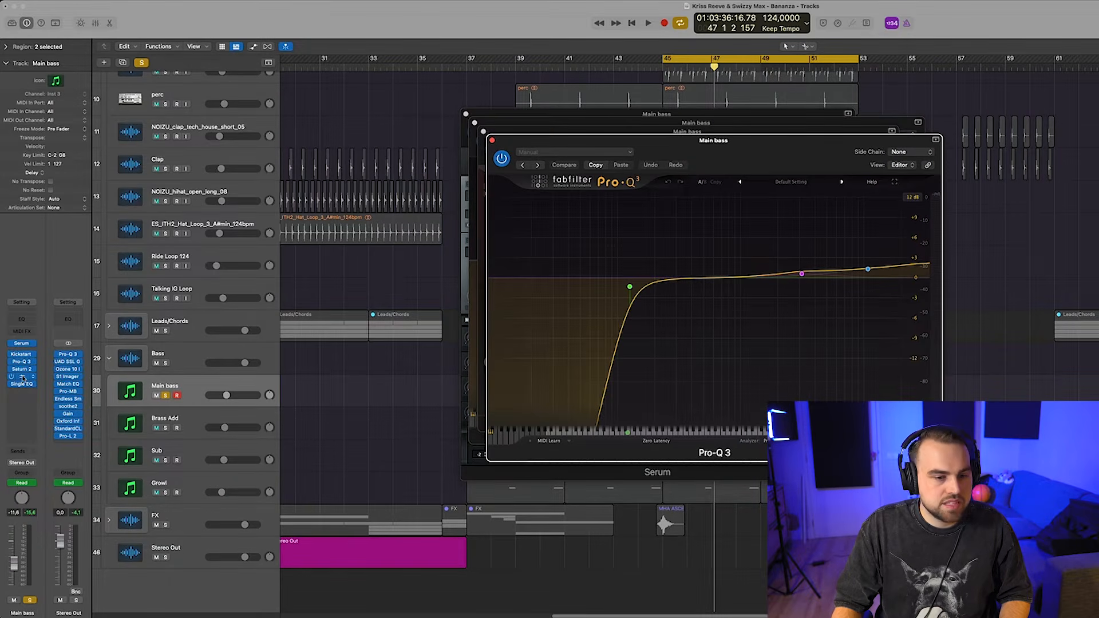
{"action": "left_click", "coordinate": [23, 384]}
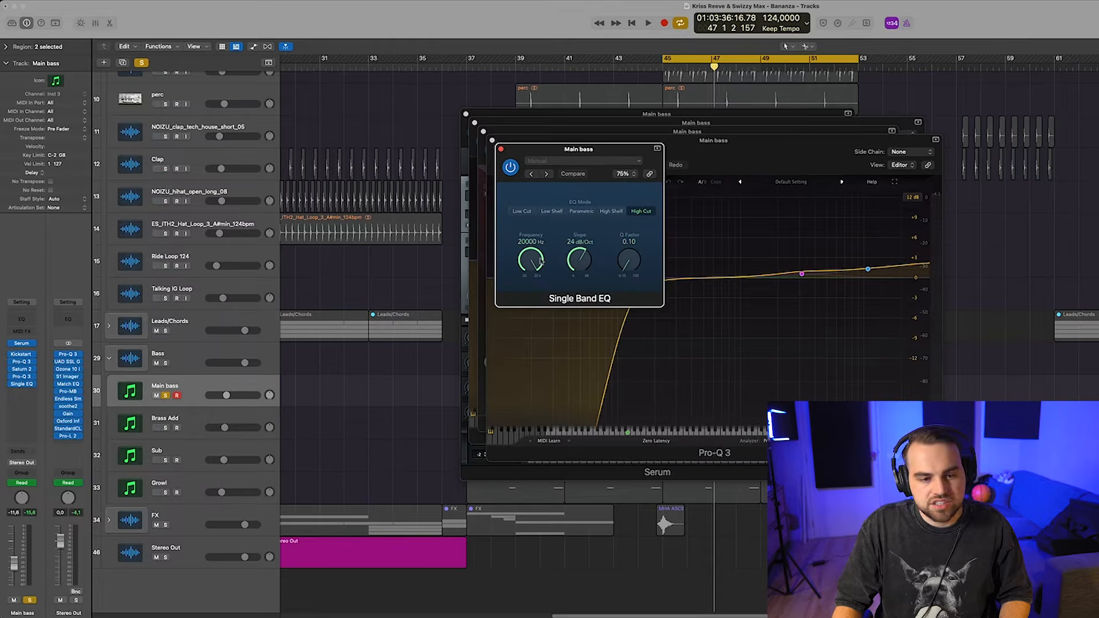
{"action": "left_click", "coordinate": [501, 150], "text": "alt"}
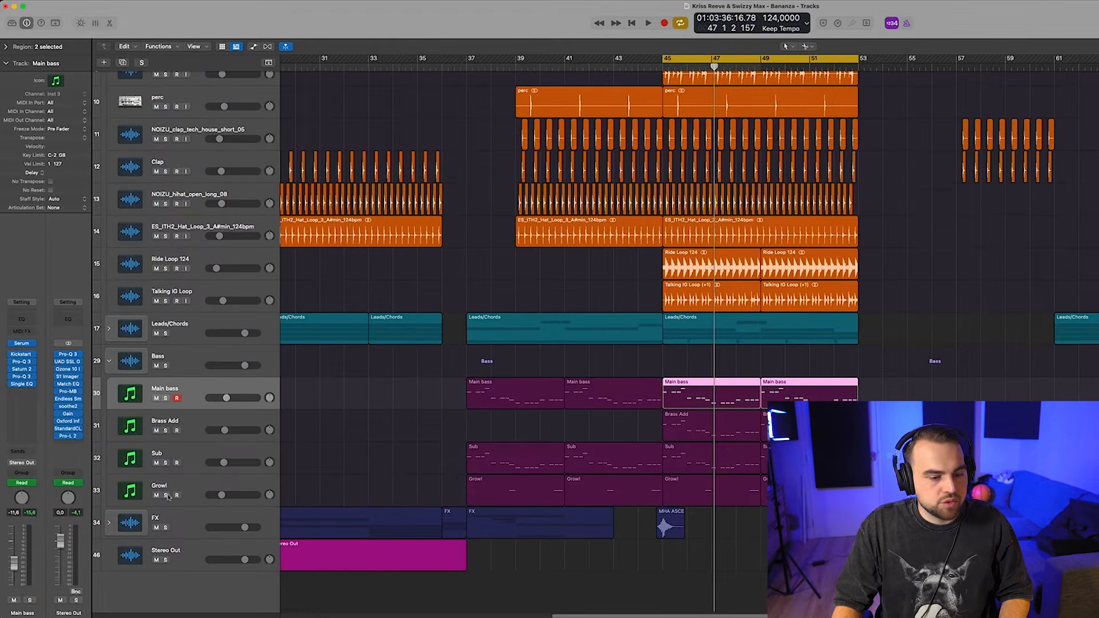
Step: Solo the Growl track, listen to it with its Serum instrument open, and close Serum and clear the solo
{"action": "left_click", "coordinate": [166, 495]}
{"action": "key", "text": "space"}
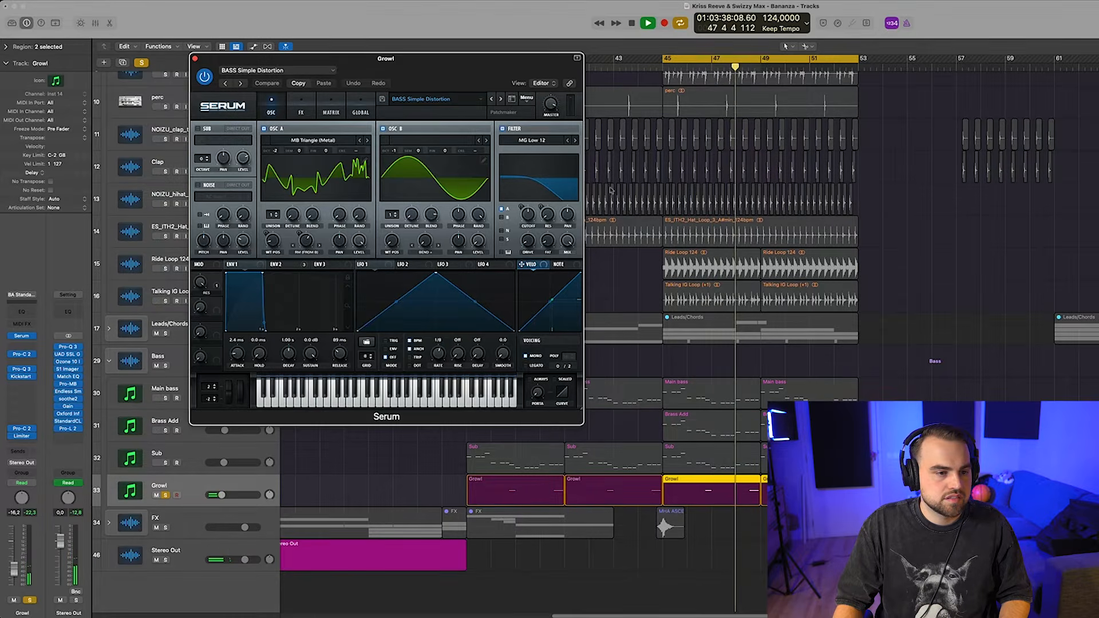
{"action": "left_click_drag", "start_coordinate": [200, 63], "coordinate": [215, 86]}
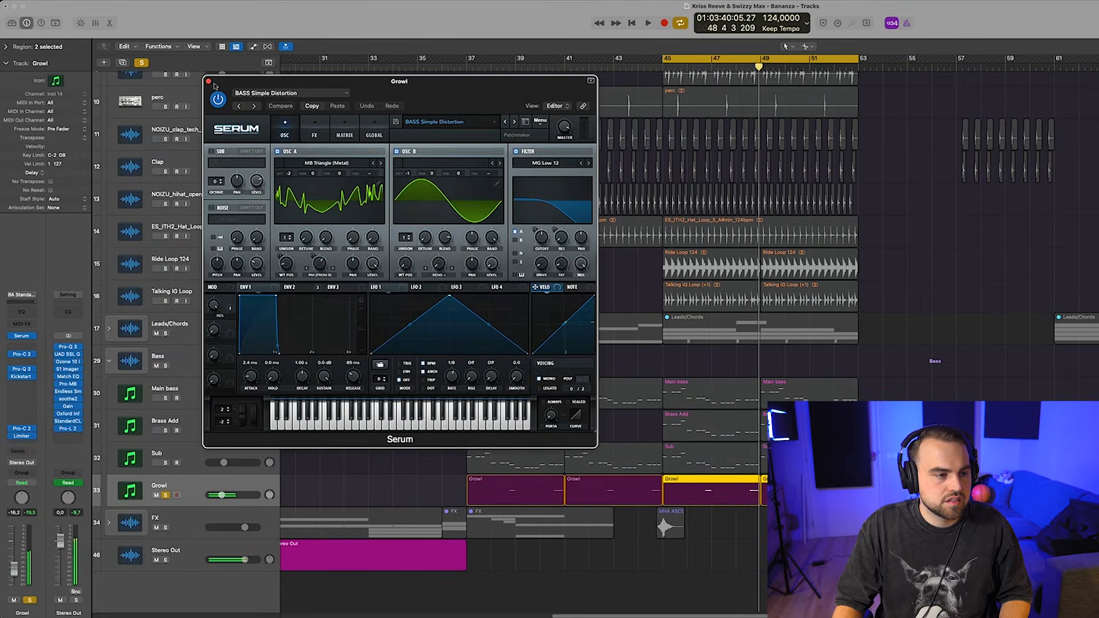
{"action": "left_click", "coordinate": [209, 81]}
{"action": "left_click", "coordinate": [165, 496]}
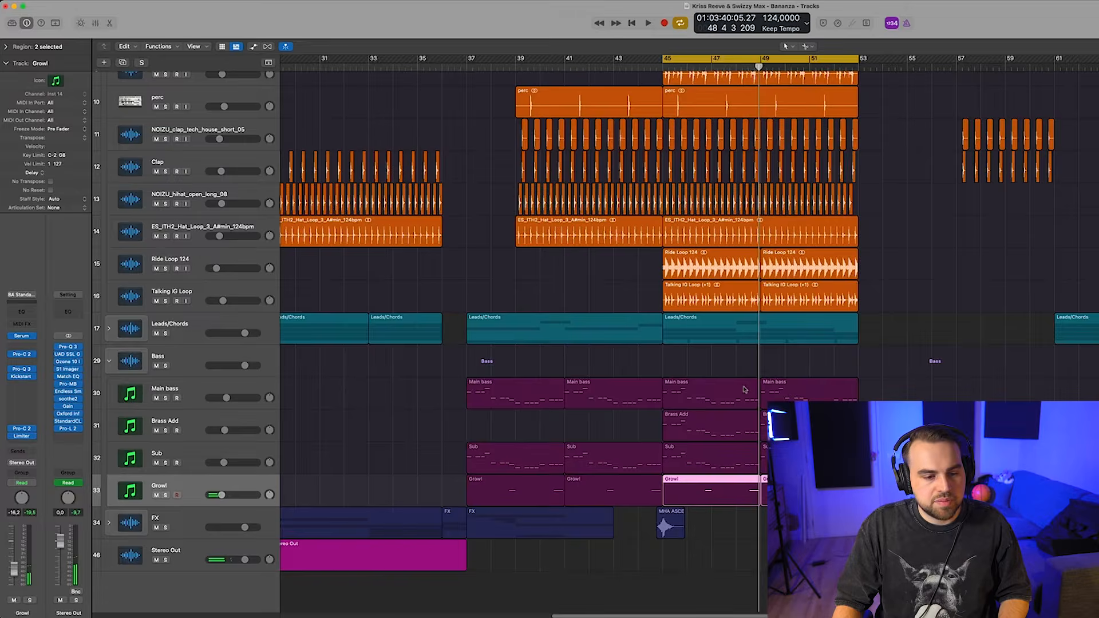
Step: Solo the whole Bass stack, listen to all bass layers together and clear the solo
{"action": "key", "text": "super+Left"}
{"action": "key", "text": "super+Left"}
{"action": "key", "text": "super+Left"}
{"action": "key", "text": "super+Left"}
{"action": "key", "text": "super+Left"}
{"action": "key", "text": "super+Up"}
{"action": "key", "text": "super+Up"}
{"action": "key", "text": "super+Up"}
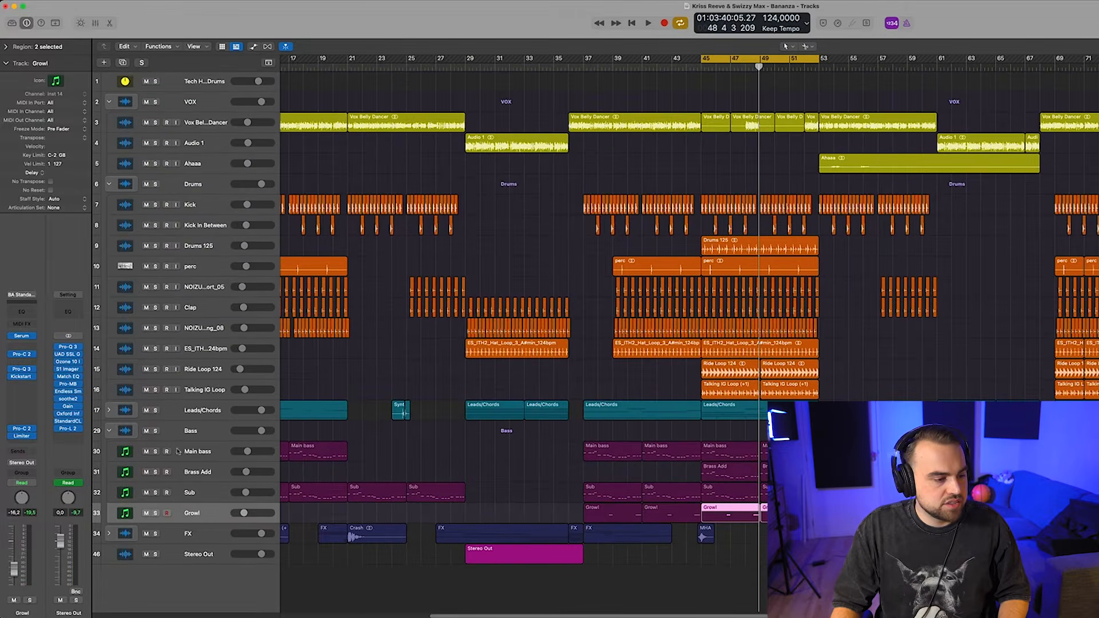
{"action": "left_click", "coordinate": [157, 431]}
{"action": "key", "text": "space"}
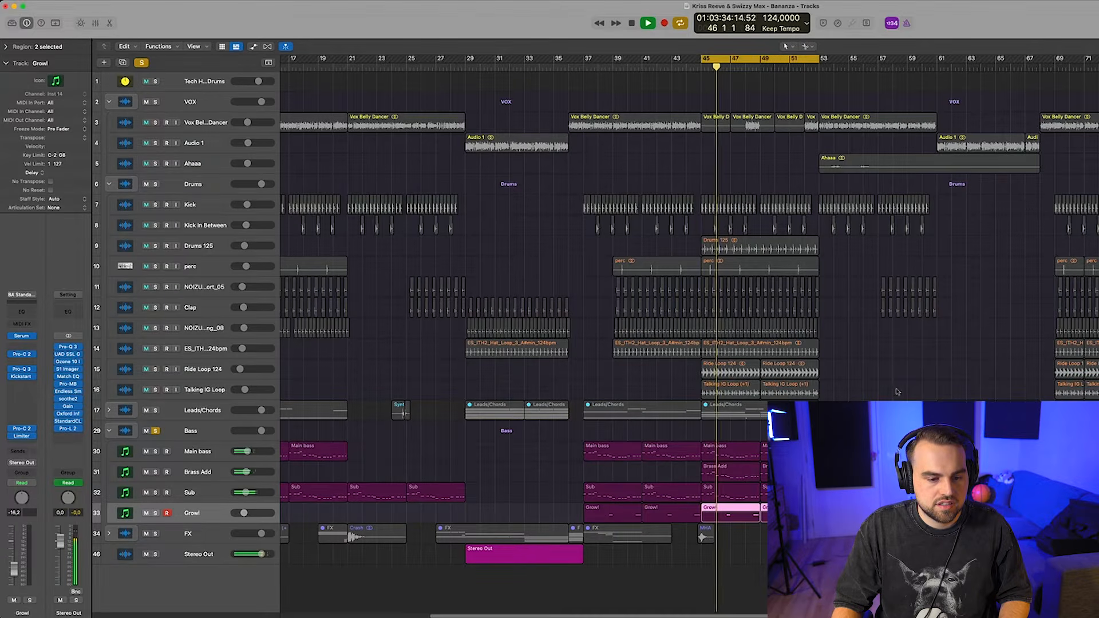
{"action": "key", "text": "space"}
{"action": "left_click", "coordinate": [155, 432]}
Step: Expand the Leads/Chords stack and listen to it soloed with the cycle range over bars 37 to 45
{"action": "left_click", "coordinate": [109, 410]}
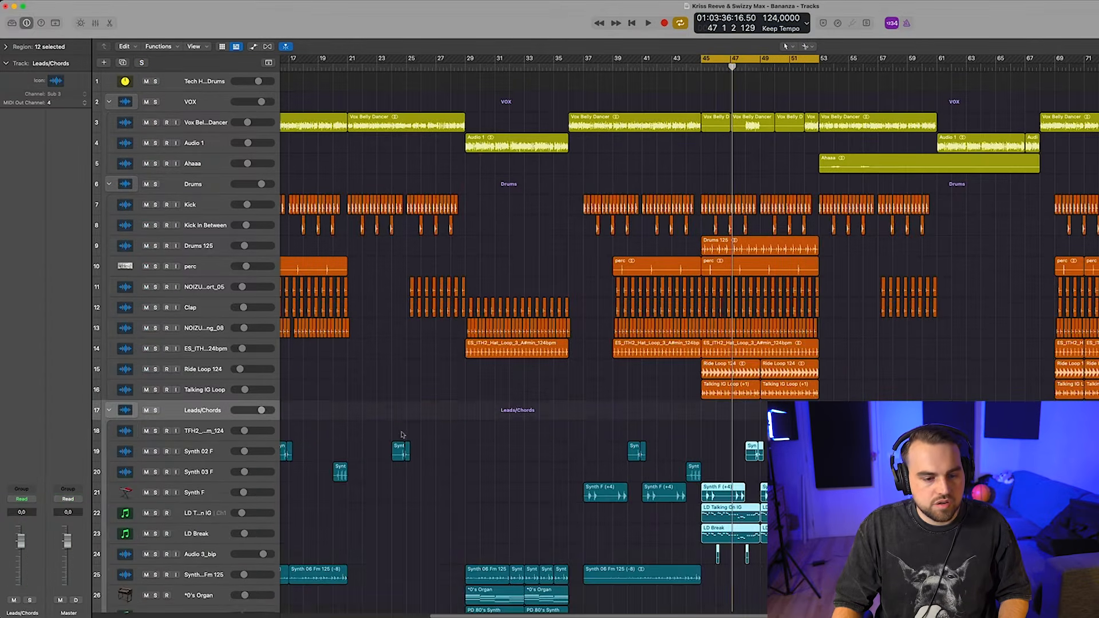
{"action": "scroll", "coordinate": [402, 435], "scroll_direction": "down", "scroll_amount": 5}
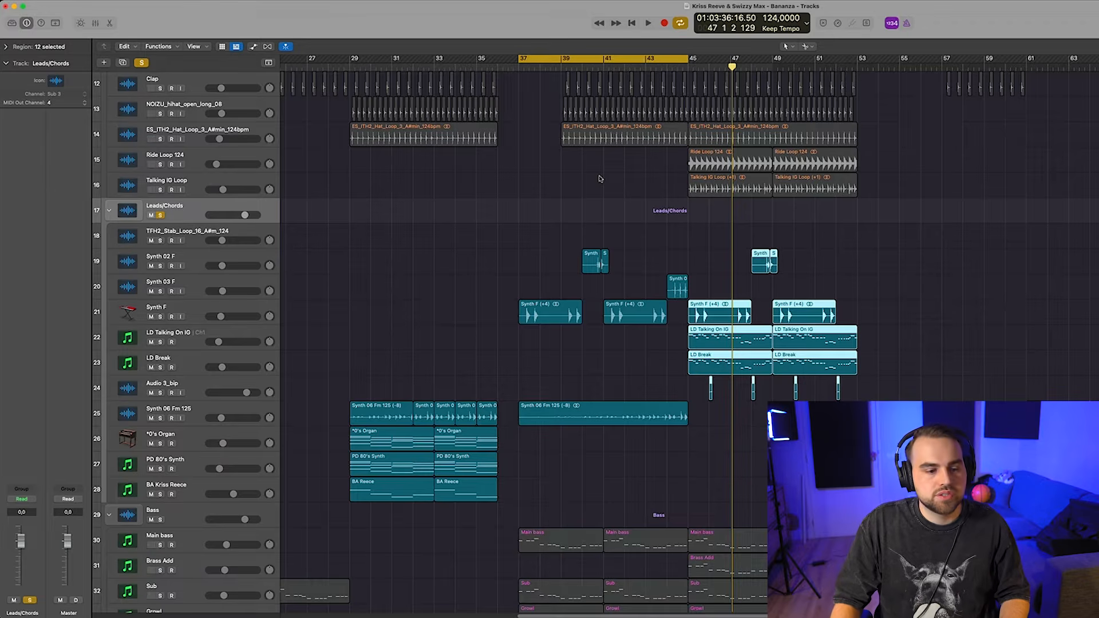
{"action": "key", "text": "space"}
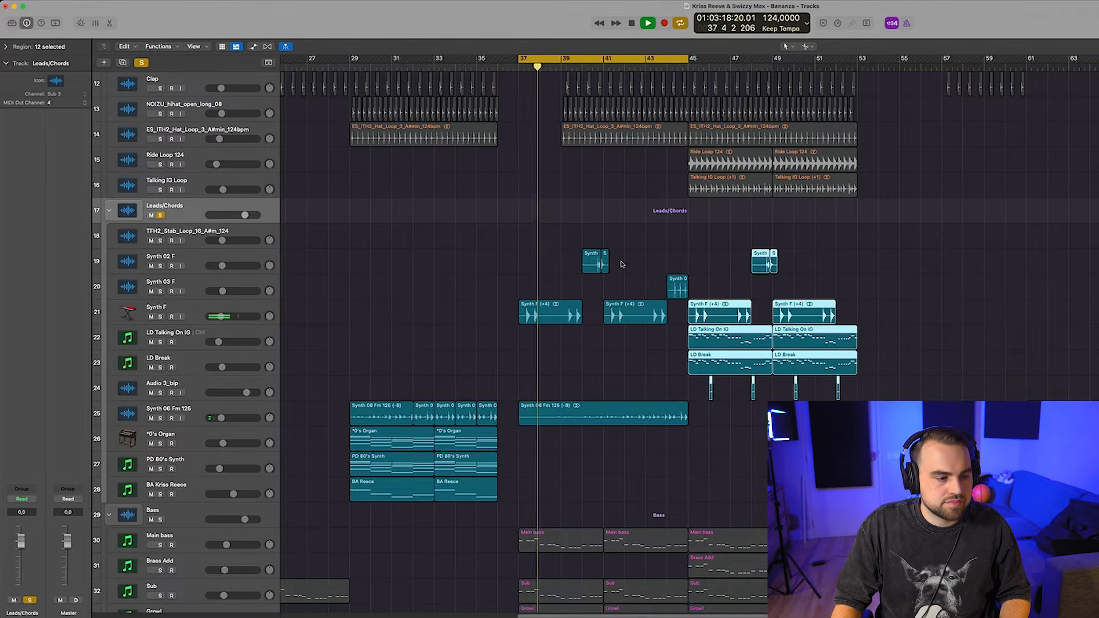
{"action": "key", "text": "space"}
Step: Move the playhead to about bar 40 and play the soloed Leads/Chords stack from there
{"action": "left_click", "coordinate": [578, 339]}
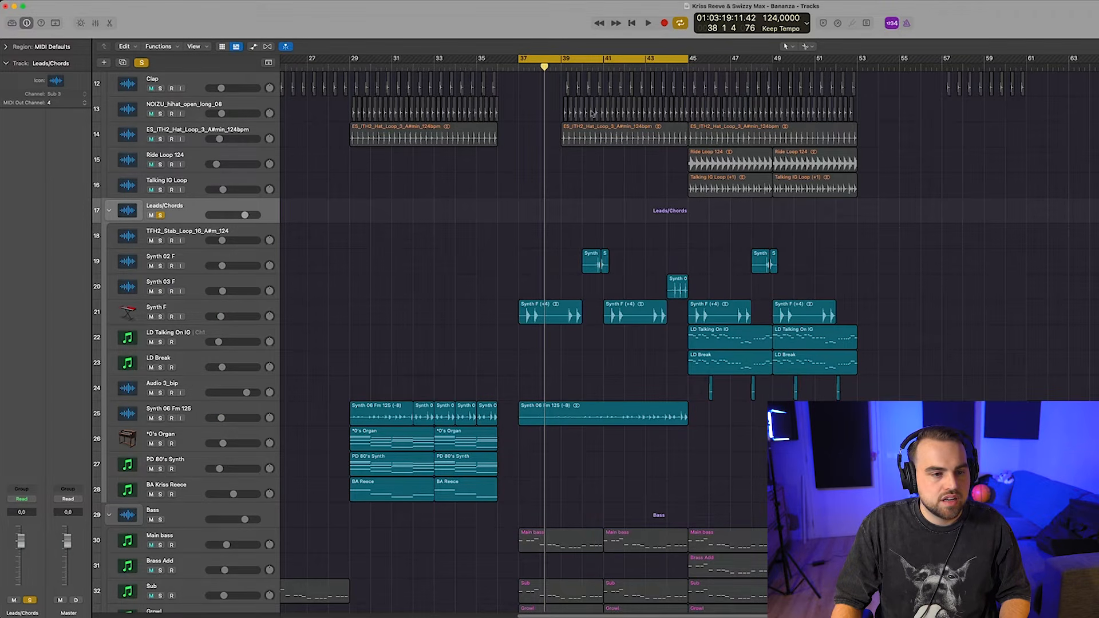
{"action": "left_click", "coordinate": [588, 69]}
{"action": "key", "text": "space"}
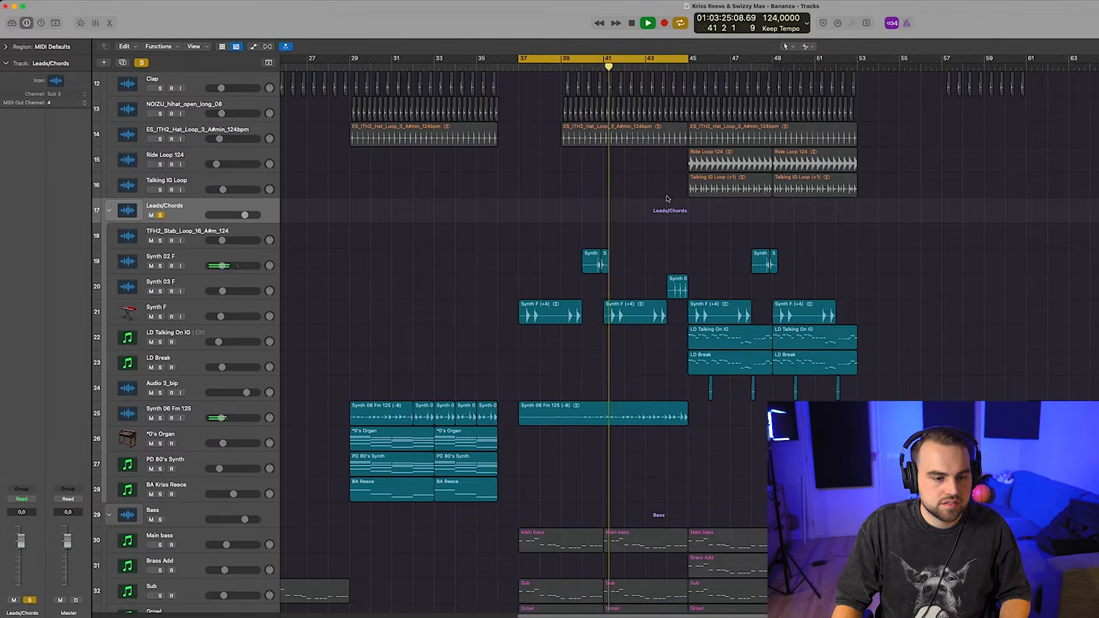
Step: Solo Synth 06 Fm 125 in place of the Leads/Chords stack, listen to it and stop playback
{"action": "scroll", "coordinate": [689, 242], "scroll_direction": "down", "scroll_amount": 1}
{"action": "left_click", "coordinate": [160, 405]}
{"action": "left_click", "coordinate": [160, 202]}
{"action": "key", "text": "space"}
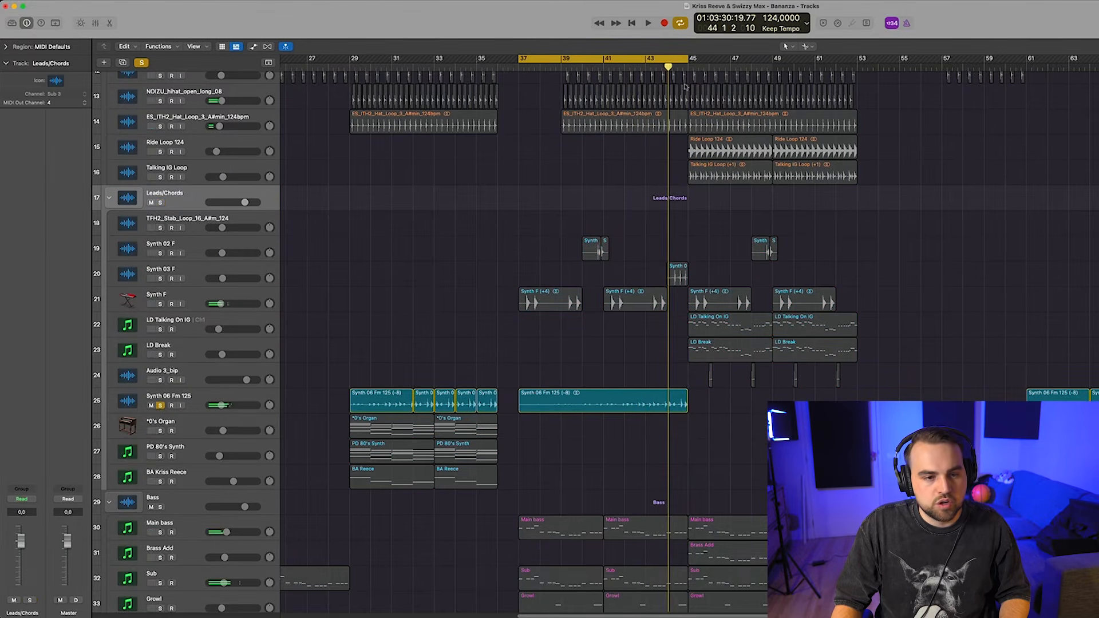
Step: Extend the cycle range to bar 53 and clear the solo on Synth 06 Fm 125
{"action": "left_click_drag", "start_coordinate": [688, 60], "coordinate": [857, 59]}
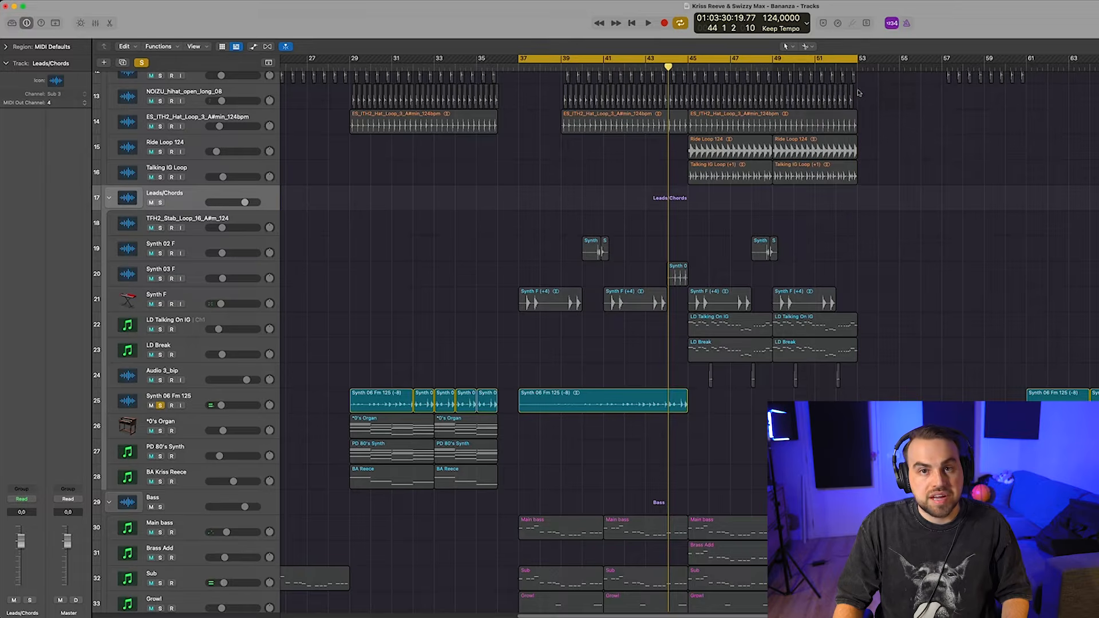
{"action": "left_click", "coordinate": [160, 405]}
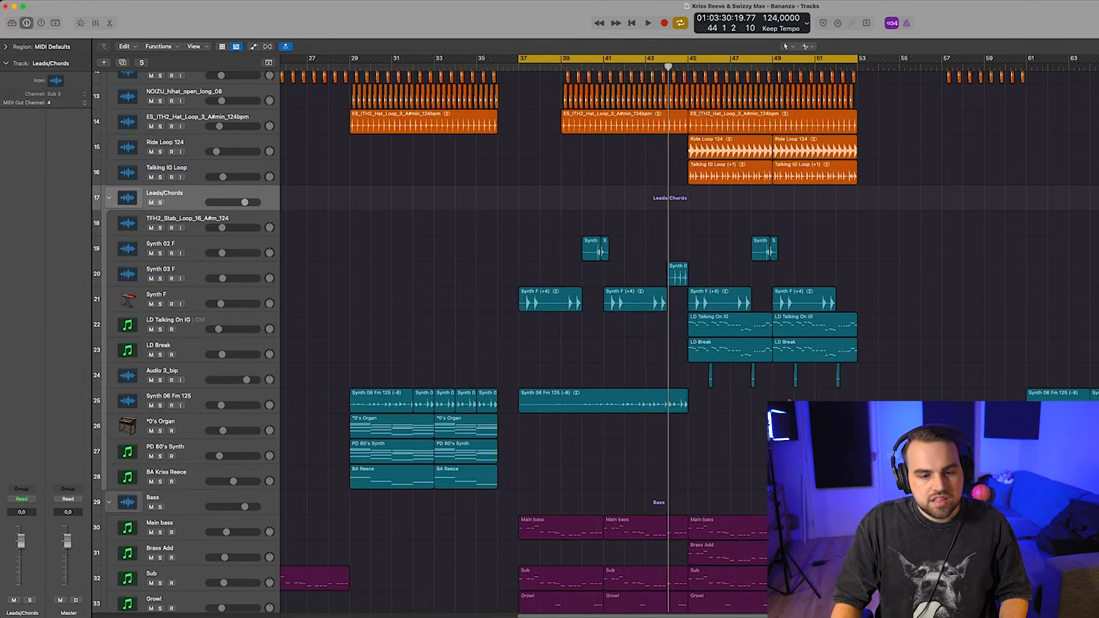
{"action": "scroll", "coordinate": [749, 408], "scroll_direction": "right", "scroll_amount": 5}
Step: Solo LD Talking On IG and LD Break and play them with the cycle range over bars 45 to 53
{"action": "left_click", "coordinate": [174, 323]}
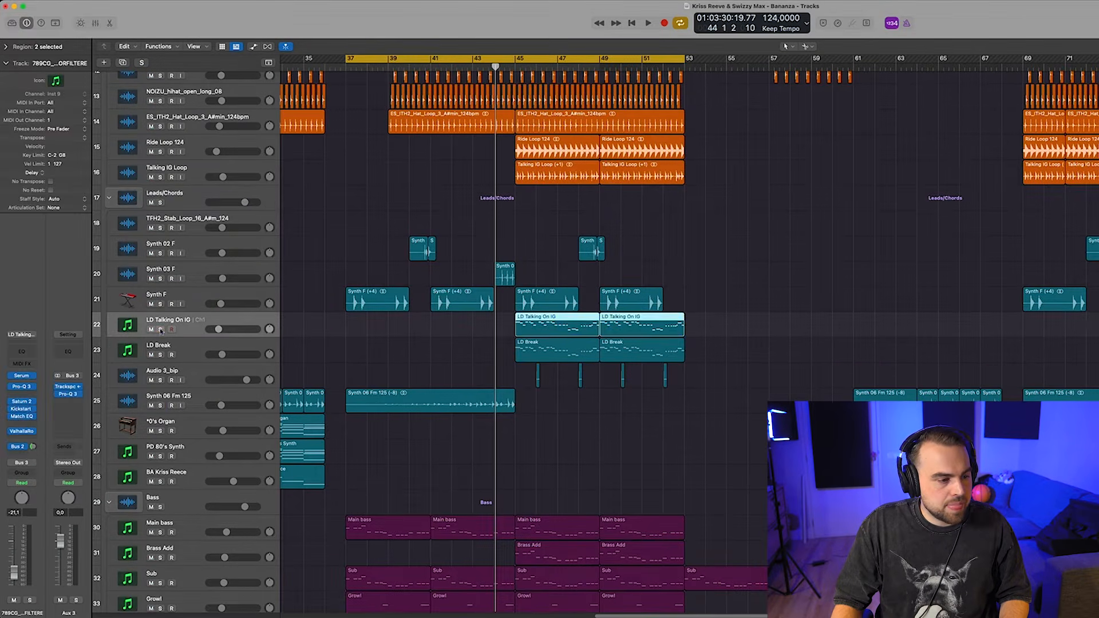
{"action": "left_click", "coordinate": [161, 329]}
{"action": "left_click", "coordinate": [160, 354]}
{"action": "left_click", "coordinate": [514, 59]}
{"action": "left_click_drag", "start_coordinate": [515, 60], "coordinate": [685, 59]}
{"action": "key", "text": "space"}
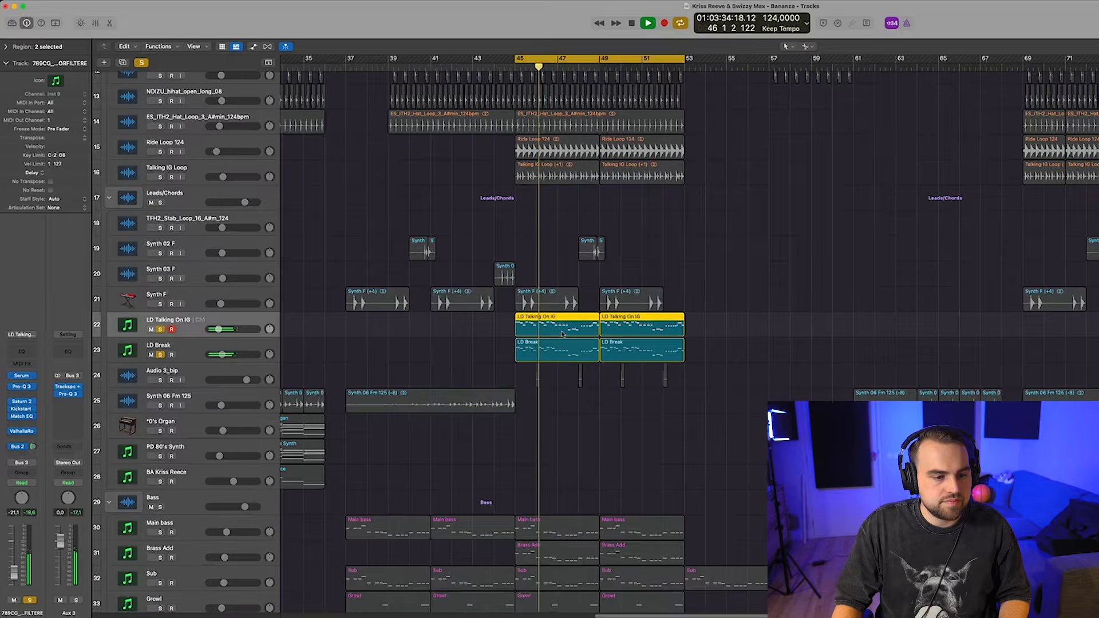
Step: Review the LD Talking On IG notes in the Piano Roll during playback, close the editor and stop playback
{"action": "key", "text": "e"}
{"action": "key", "text": "super+Left"}
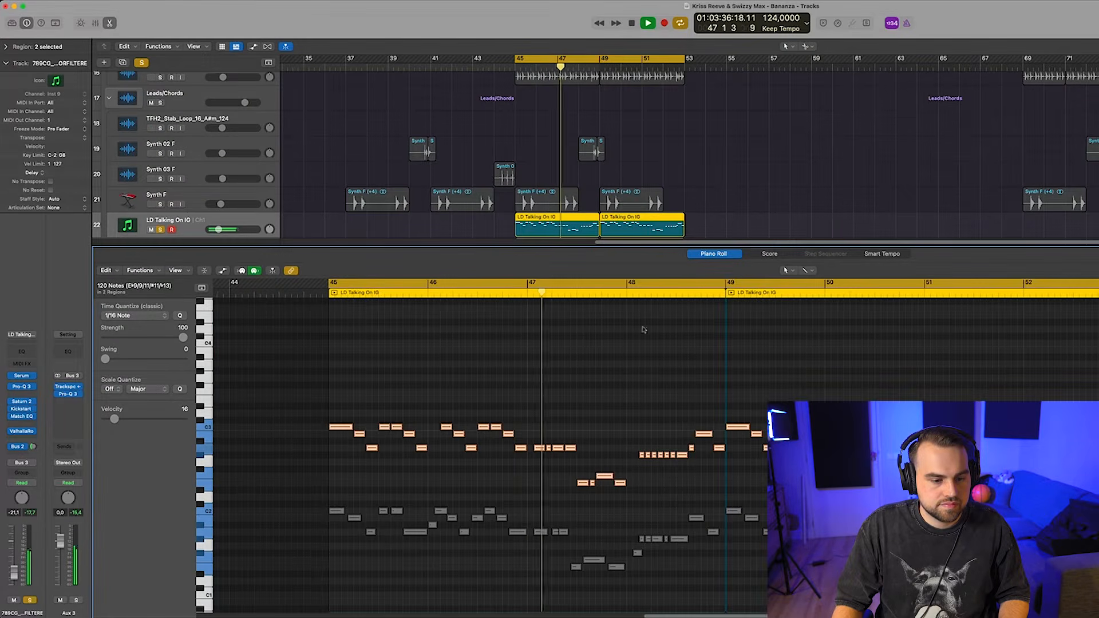
{"action": "left_click_drag", "start_coordinate": [608, 246], "coordinate": [619, 529]}
{"action": "key", "text": "e"}
{"action": "left_click", "coordinate": [698, 375]}
{"action": "key", "text": "space"}
Step: Compare LD Talking On IG and LD Break by listening to each one soloed on its own
{"action": "left_click", "coordinate": [160, 256]}
{"action": "key", "text": "space"}
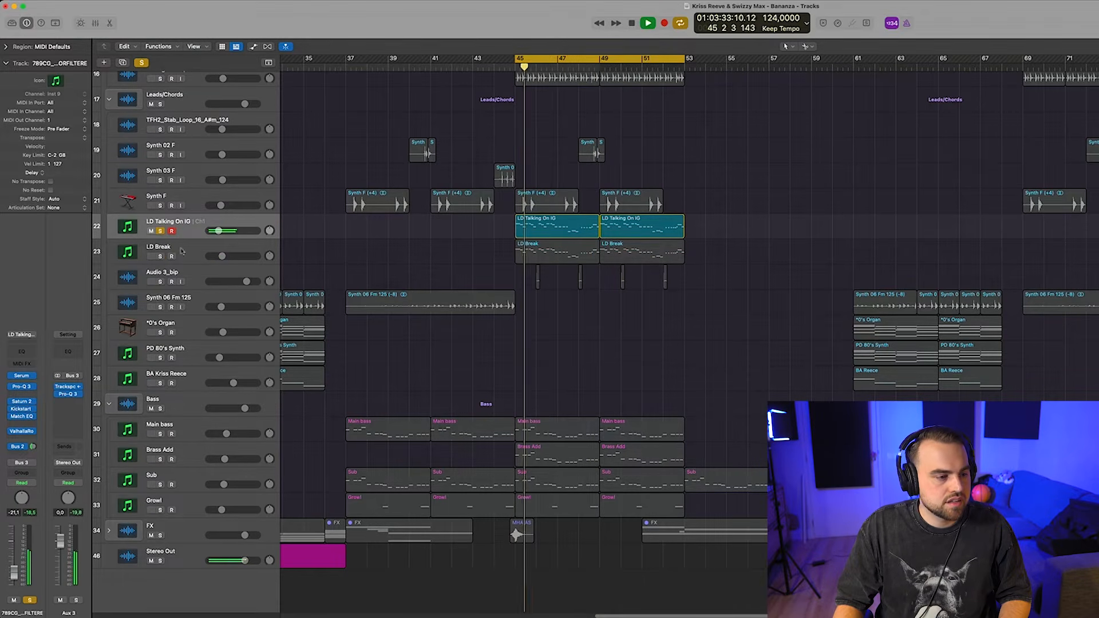
{"action": "left_click", "coordinate": [160, 256]}
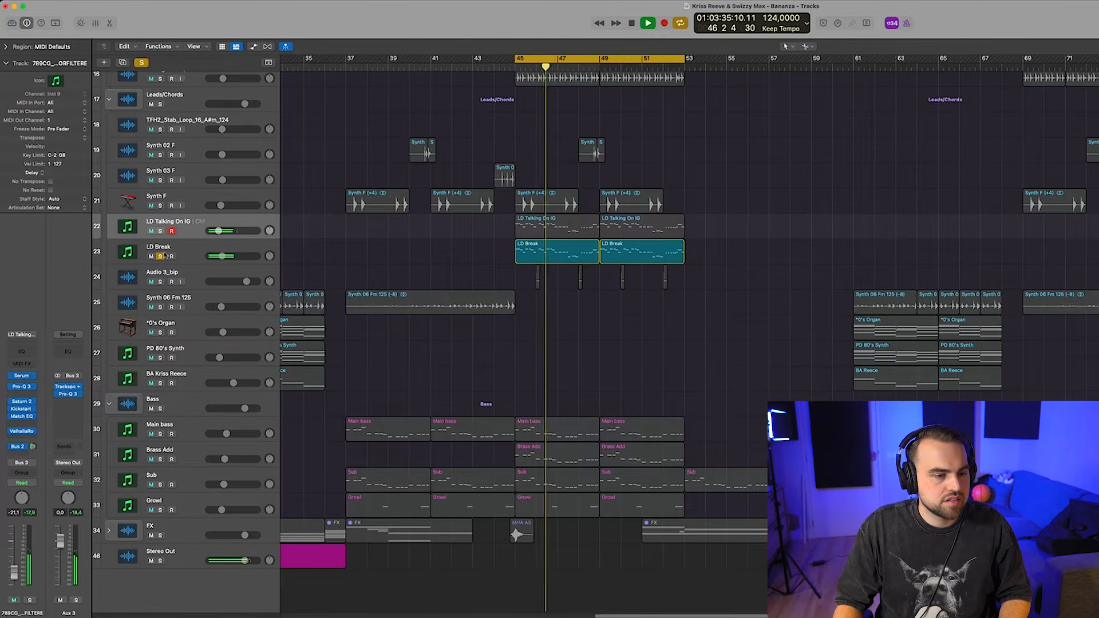
{"action": "left_click", "coordinate": [169, 257]}
{"action": "key", "text": "space"}
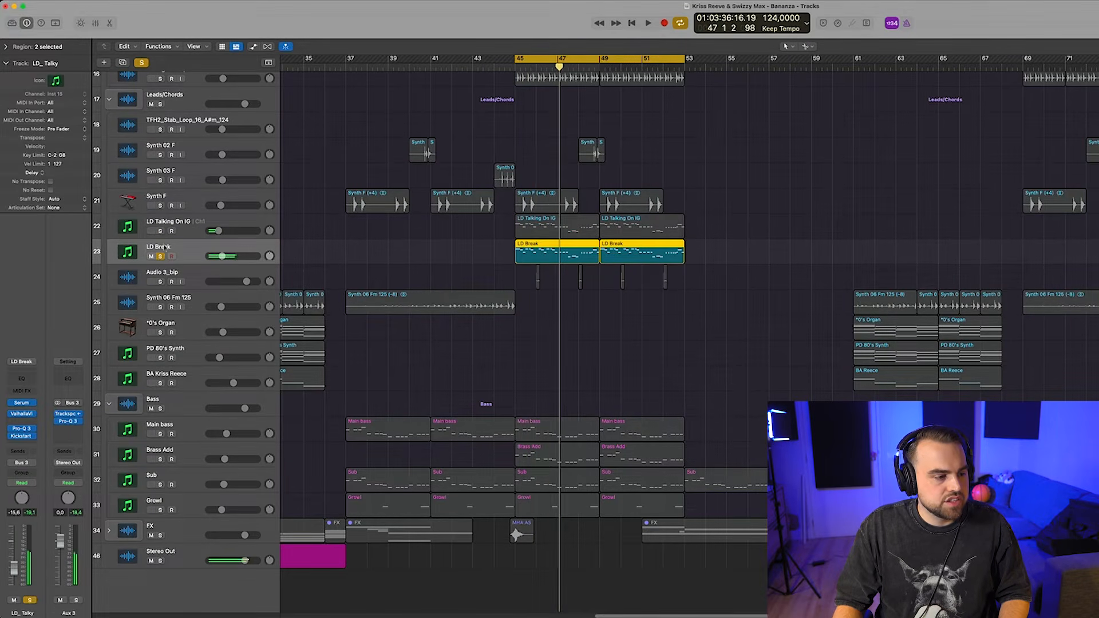
Step: Solo LD Talking On IG again alongside LD Break and review its Pro-Q 3, Saturn 2, Kickstart 2 and Match EQ plugins
{"action": "left_click", "coordinate": [161, 231]}
{"action": "left_click", "coordinate": [204, 224]}
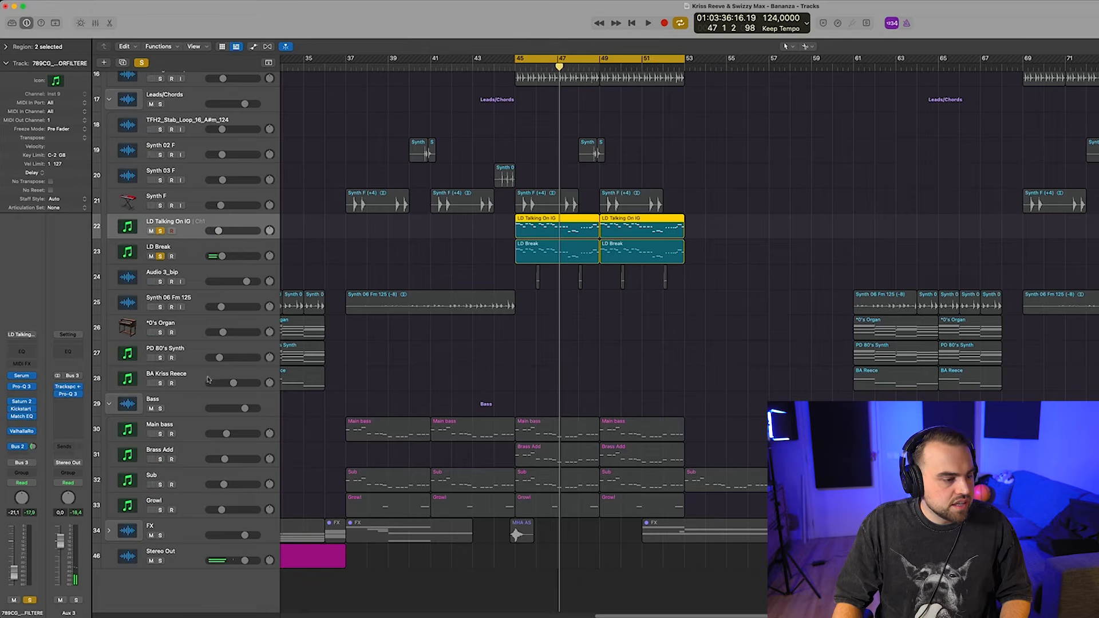
{"action": "left_click", "coordinate": [21, 387]}
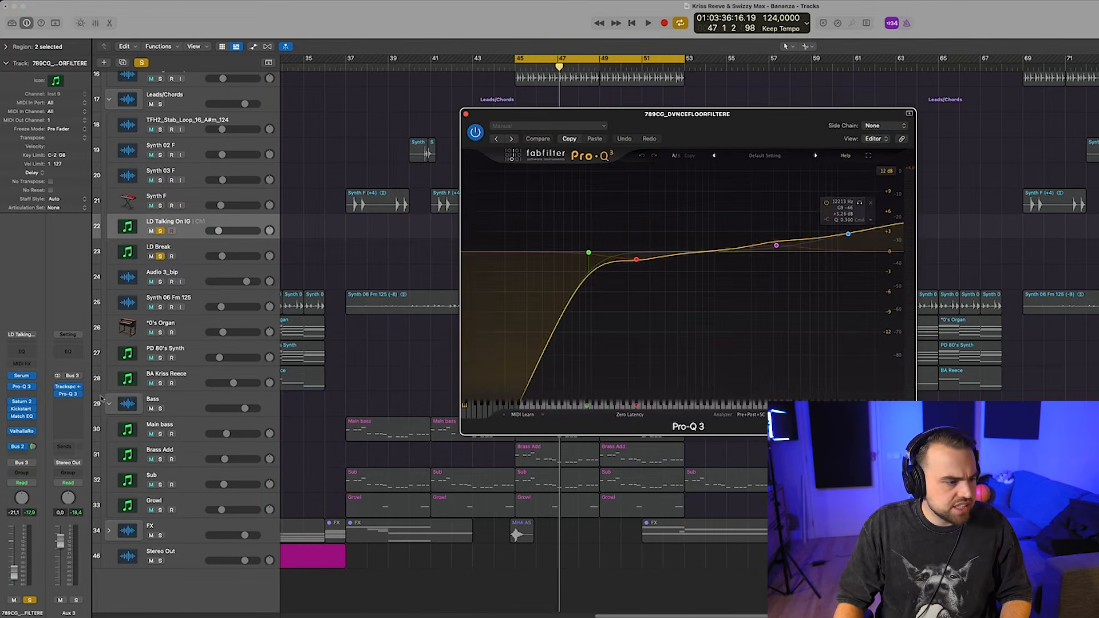
{"action": "left_click", "coordinate": [21, 401]}
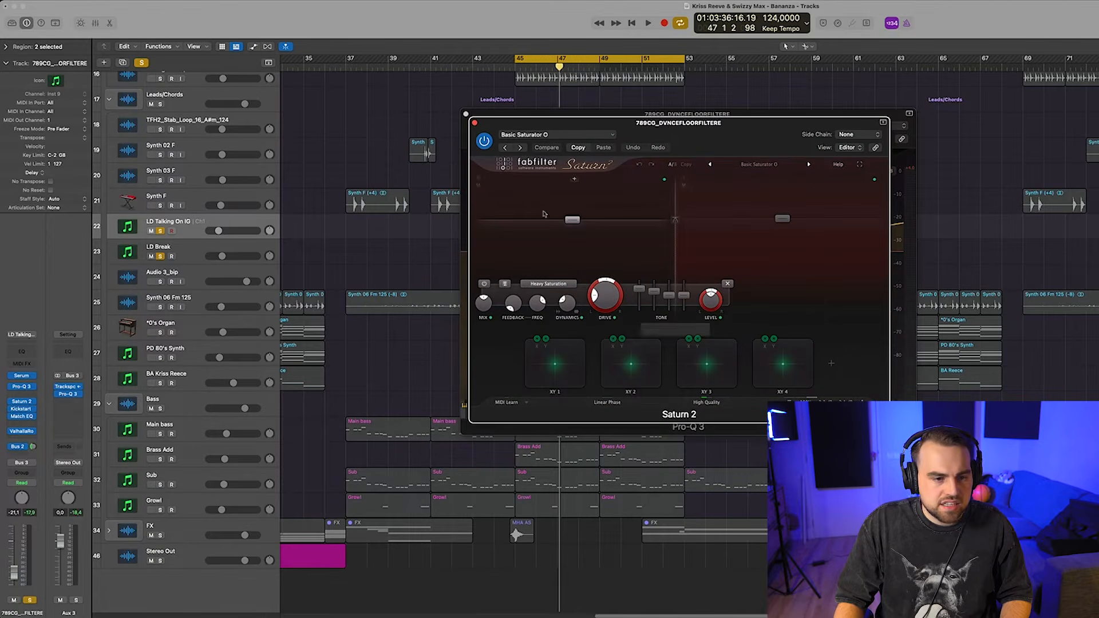
{"action": "left_click", "coordinate": [21, 408]}
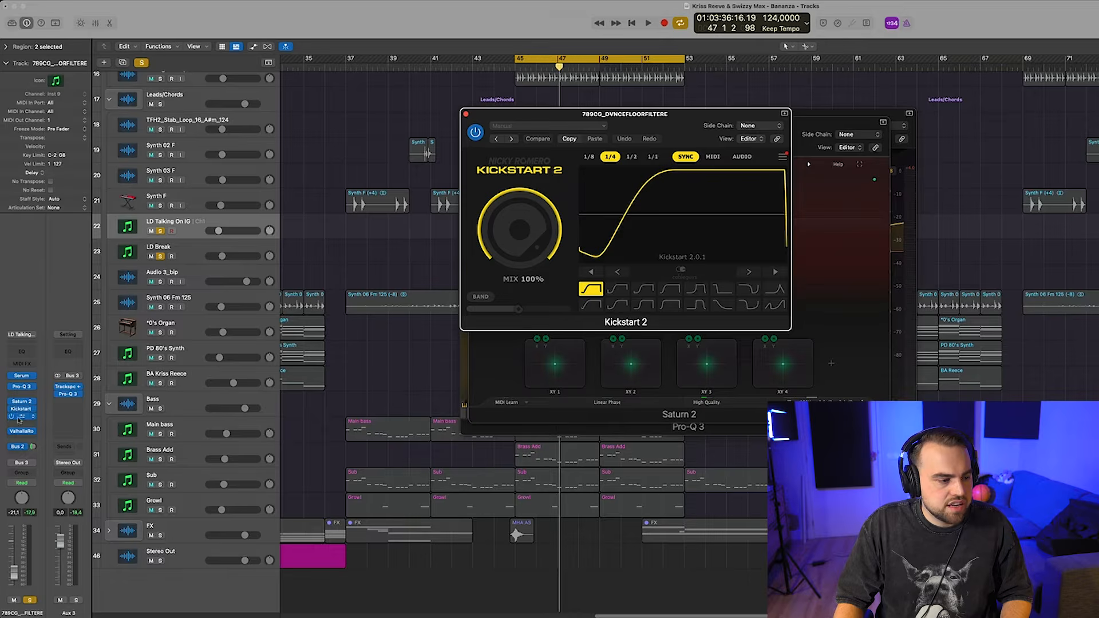
{"action": "left_click", "coordinate": [21, 417]}
Step: Close the Kickstart 2, Saturn 2 and Pro-Q 3 windows and reposition the Match EQ window for inspection
{"action": "left_click_drag", "start_coordinate": [768, 149], "coordinate": [836, 229]}
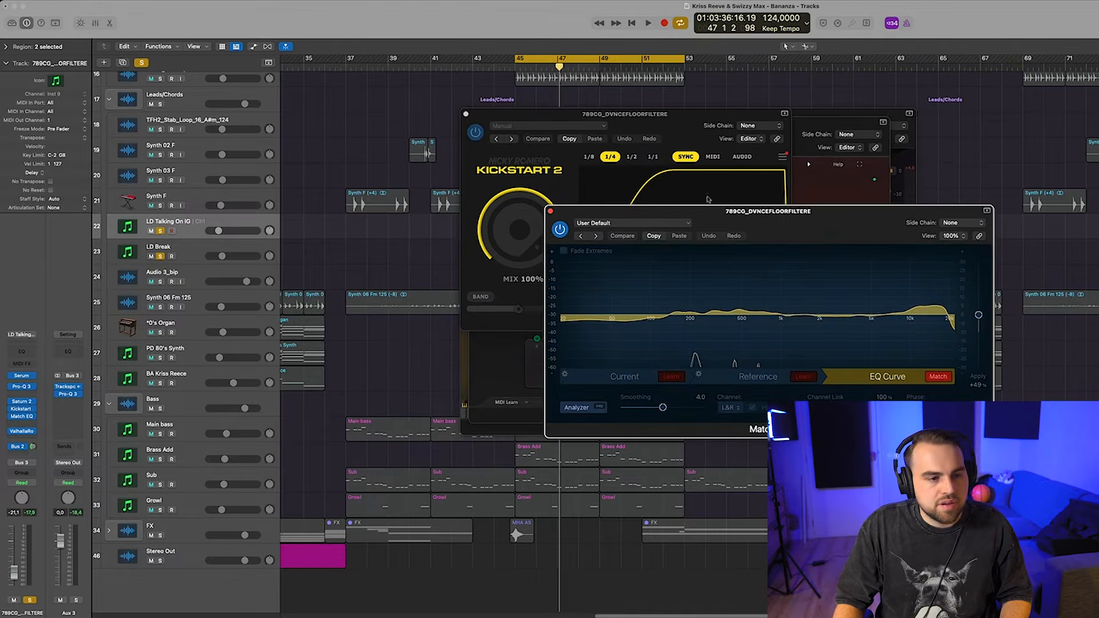
{"action": "left_click", "coordinate": [466, 113]}
{"action": "left_click", "coordinate": [466, 114]}
{"action": "left_click", "coordinate": [466, 115]}
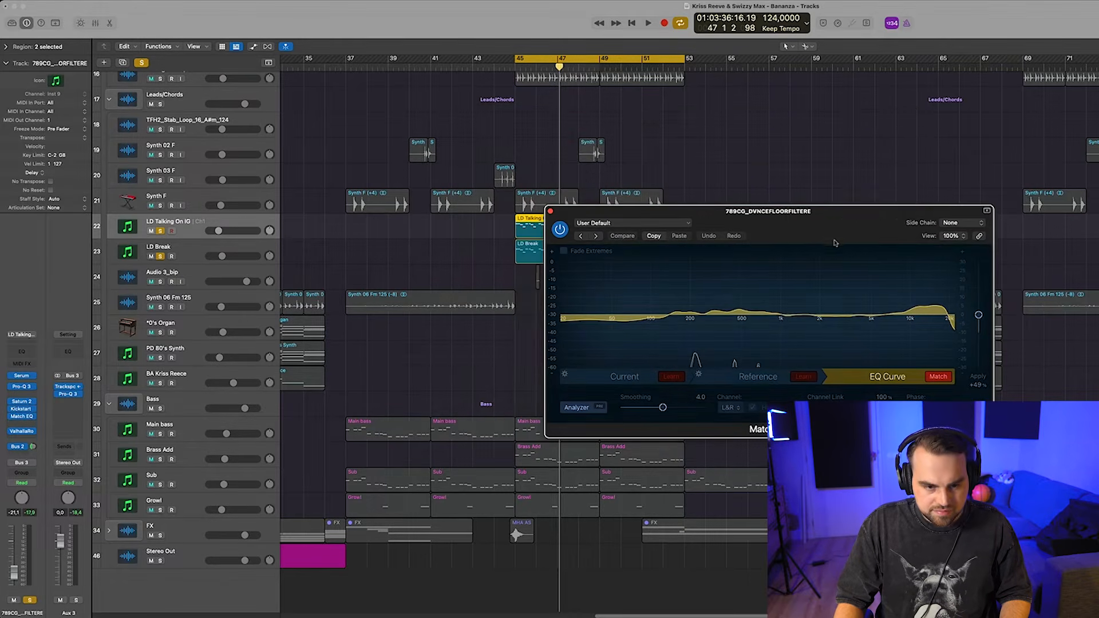
{"action": "left_click_drag", "start_coordinate": [834, 243], "coordinate": [778, 244]}
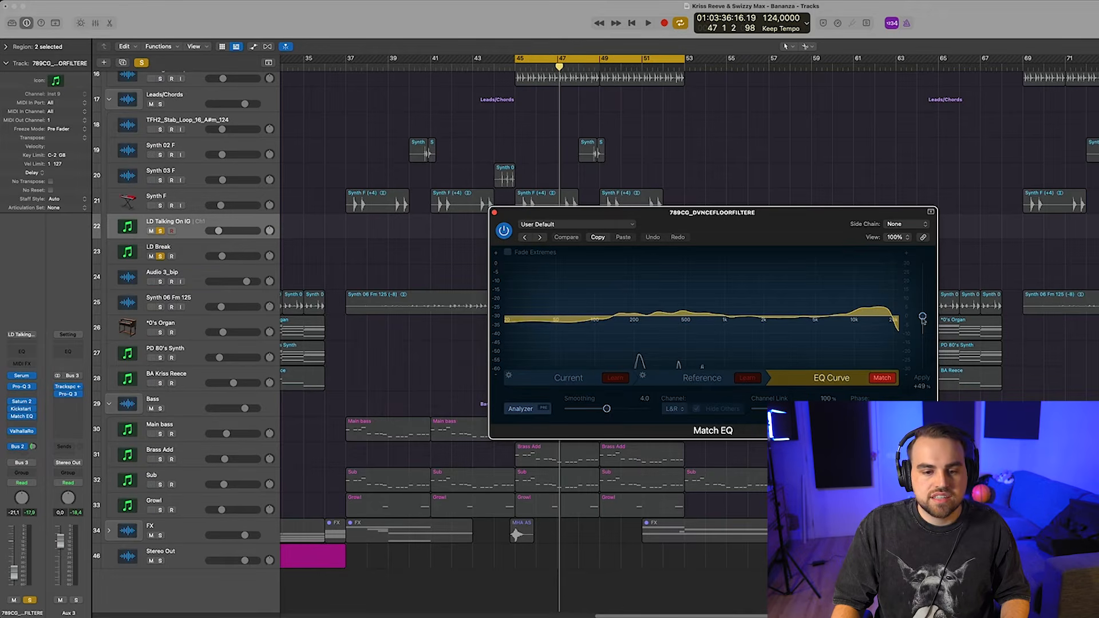
Step: Raise the Match EQ's Apply amount to 101% and play LD Talking On IG soloed without LD Break
{"action": "left_click_drag", "start_coordinate": [922, 318], "coordinate": [923, 299]}
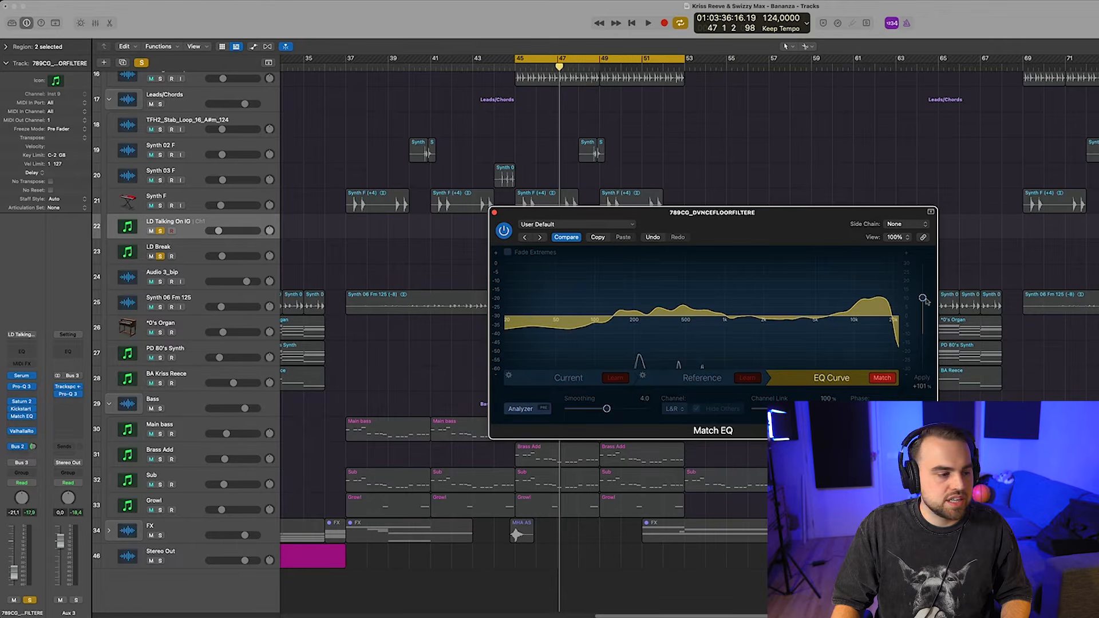
{"action": "left_click", "coordinate": [161, 256]}
{"action": "key", "text": "space"}
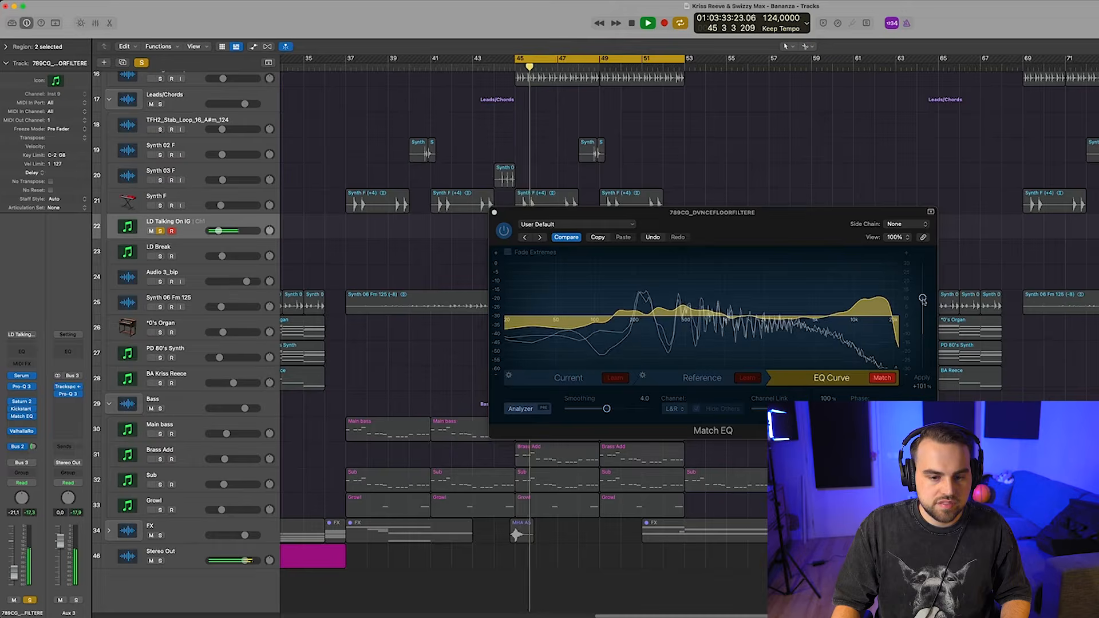
Step: Lower the Match EQ's Apply amount to 35%, stop playback, close the plugin and clear the LD Talking On IG solo
{"action": "left_click_drag", "start_coordinate": [923, 299], "coordinate": [925, 324]}
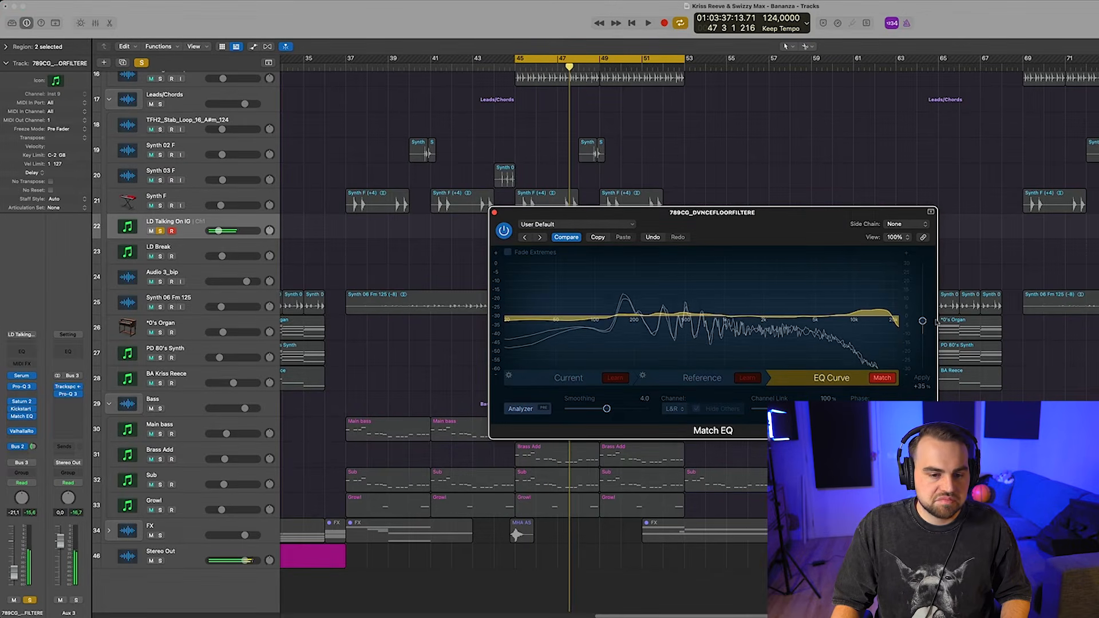
{"action": "key", "text": "space"}
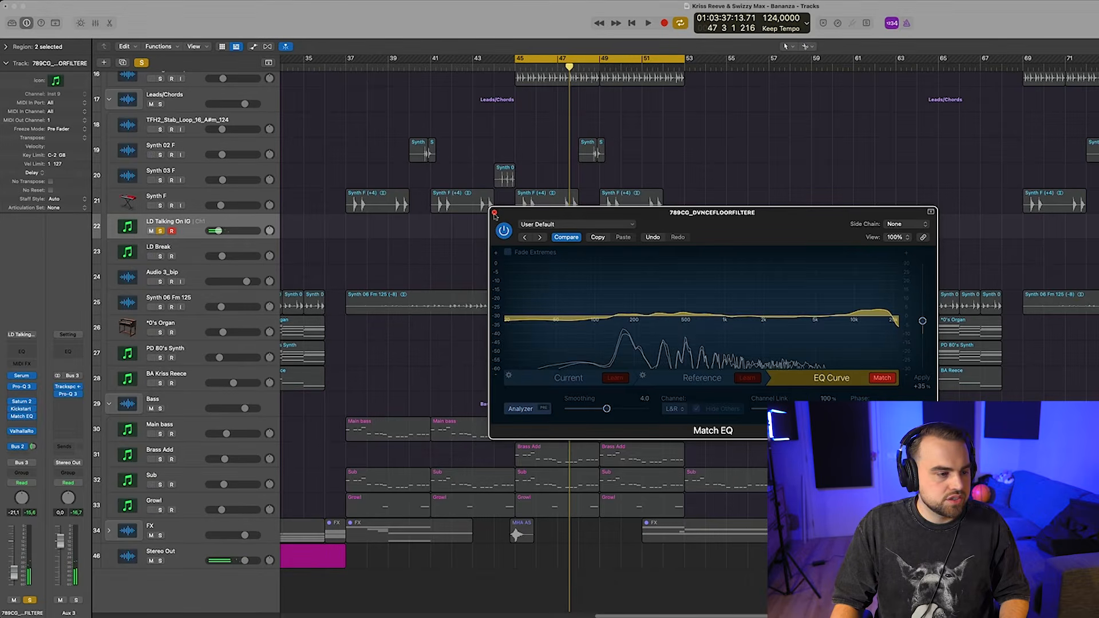
{"action": "left_click", "coordinate": [493, 212]}
{"action": "left_click", "coordinate": [160, 231]}
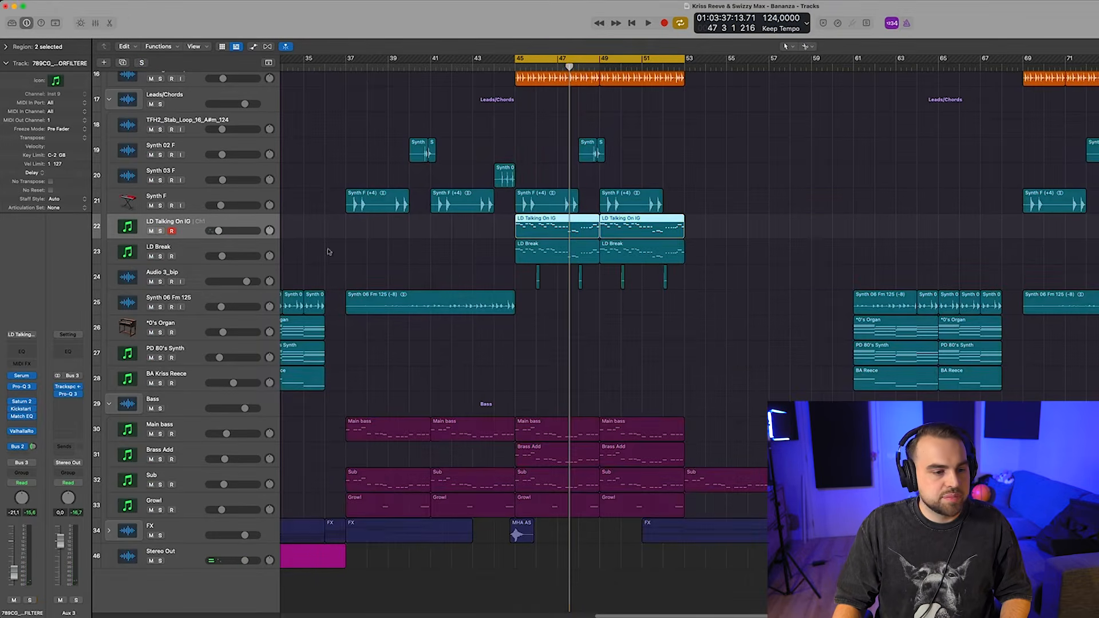
Step: Solo the Drums, Leads/Chords and Bass stacks, listen to them together and clear all solos
{"action": "key", "text": "super+Left"}
{"action": "key", "text": "super+Left"}
{"action": "key", "text": "super+Up"}
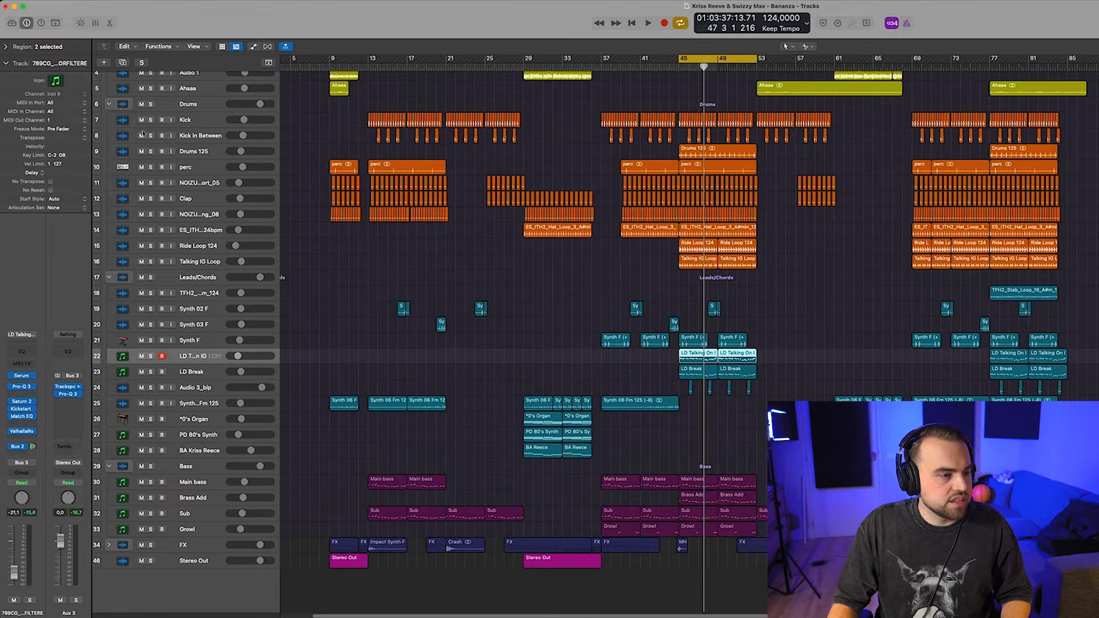
{"action": "left_click", "coordinate": [149, 105]}
{"action": "left_click", "coordinate": [150, 277]}
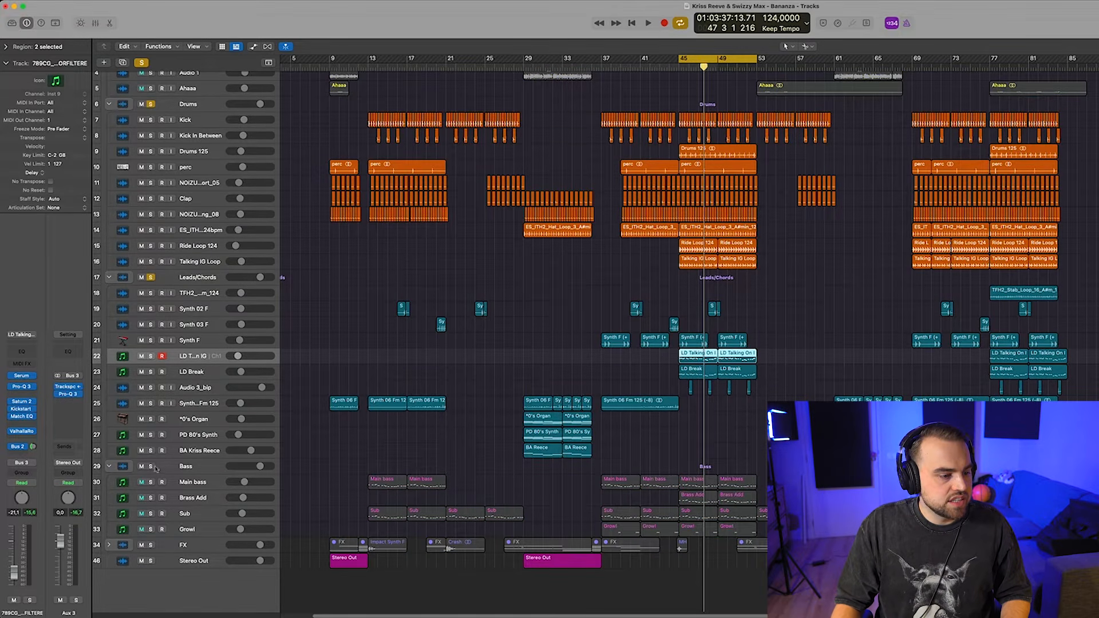
{"action": "left_click", "coordinate": [151, 466]}
{"action": "key", "text": "space"}
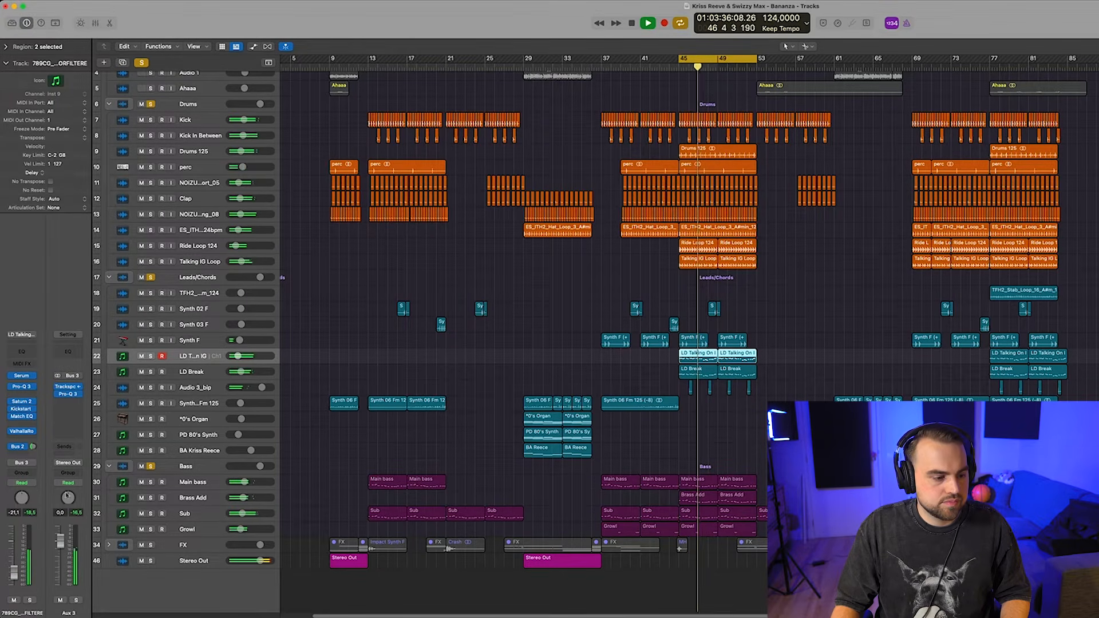
{"action": "key", "text": "space"}
{"action": "left_click", "coordinate": [151, 467], "text": "alt"}
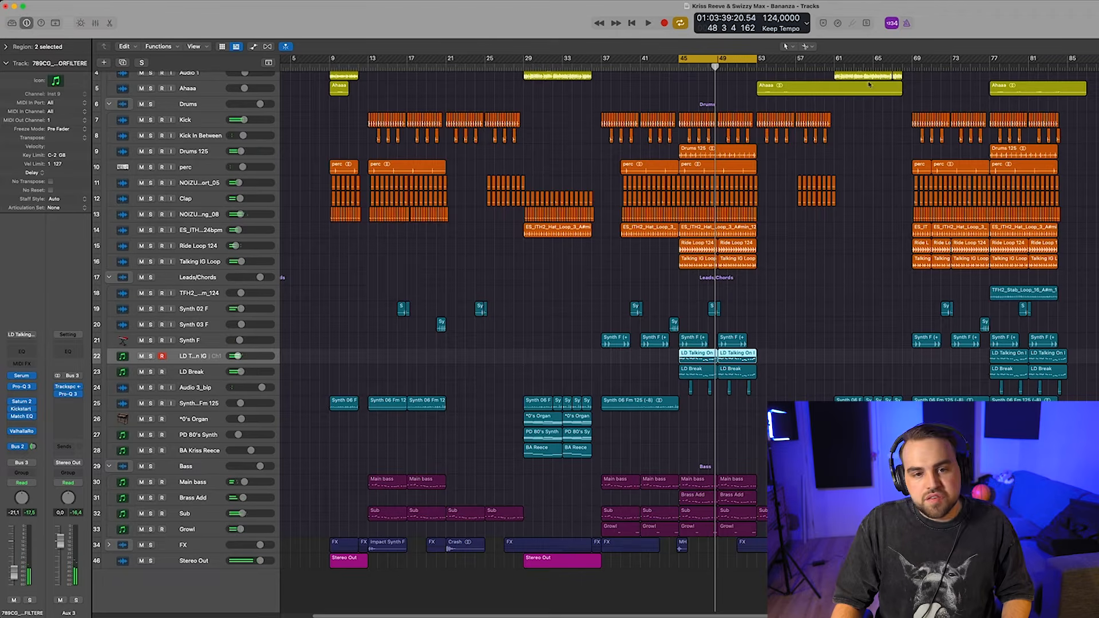
Step: Set the cycle range over bars 61 to 68 and play the *0's Organ track soloed
{"action": "left_click_drag", "start_coordinate": [838, 64], "coordinate": [906, 210]}
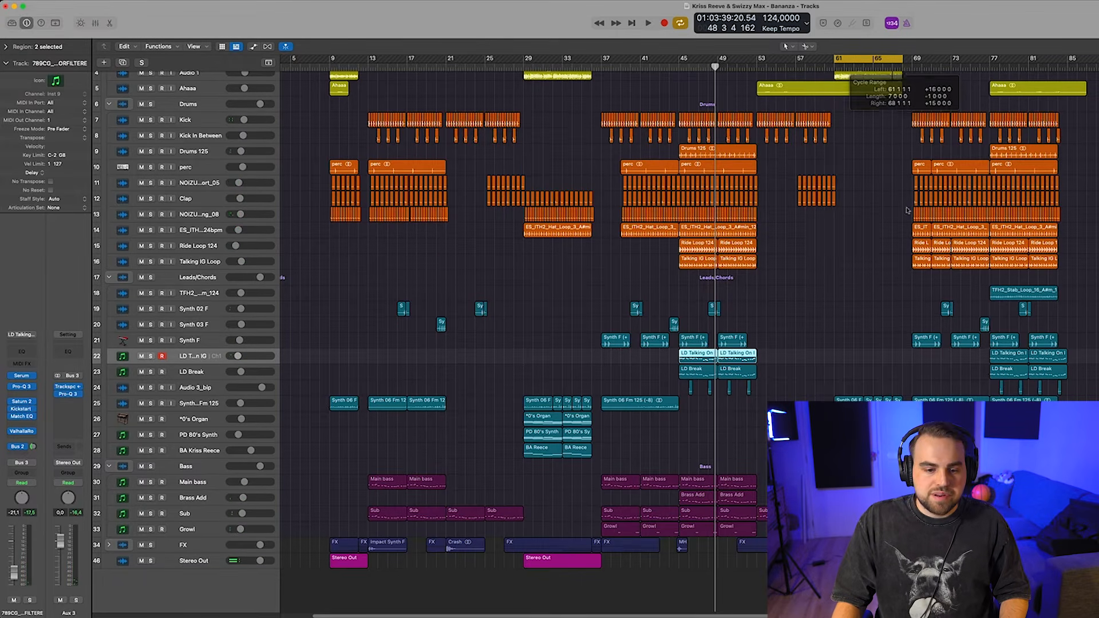
{"action": "key", "text": "super+Right"}
{"action": "key", "text": "super+Right"}
{"action": "key", "text": "super+Right"}
{"action": "scroll", "coordinate": [1012, 360], "scroll_direction": "right", "scroll_amount": 6}
{"action": "key", "text": "super+Right"}
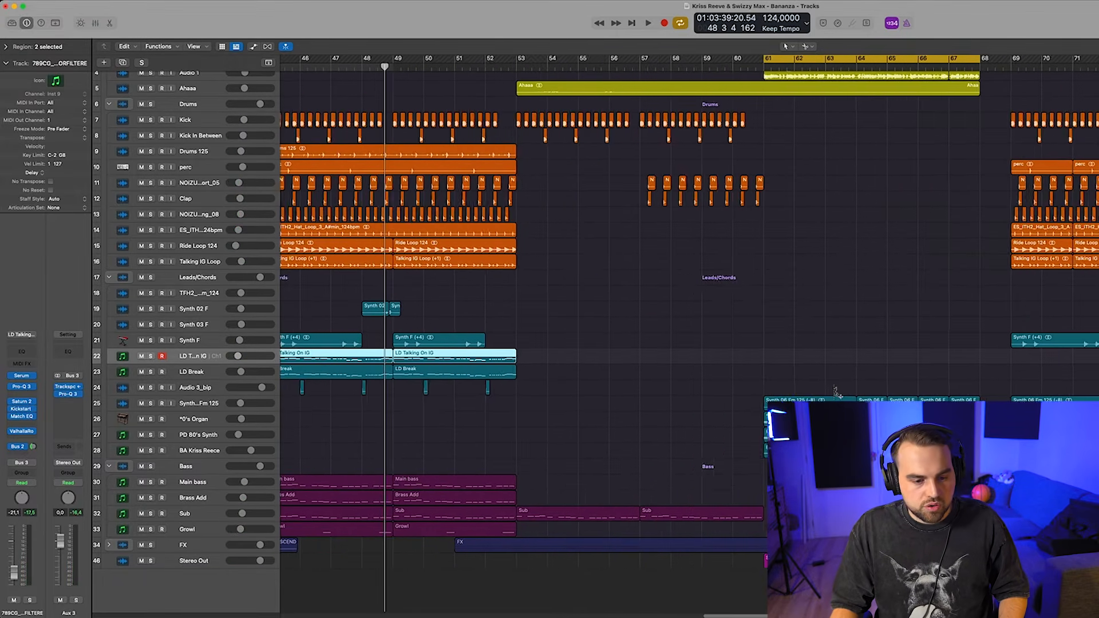
{"action": "key", "text": "super+Down"}
{"action": "key", "text": "super+Down"}
{"action": "key", "text": "super+Down"}
{"action": "scroll", "coordinate": [837, 391], "scroll_direction": "down", "scroll_amount": 4}
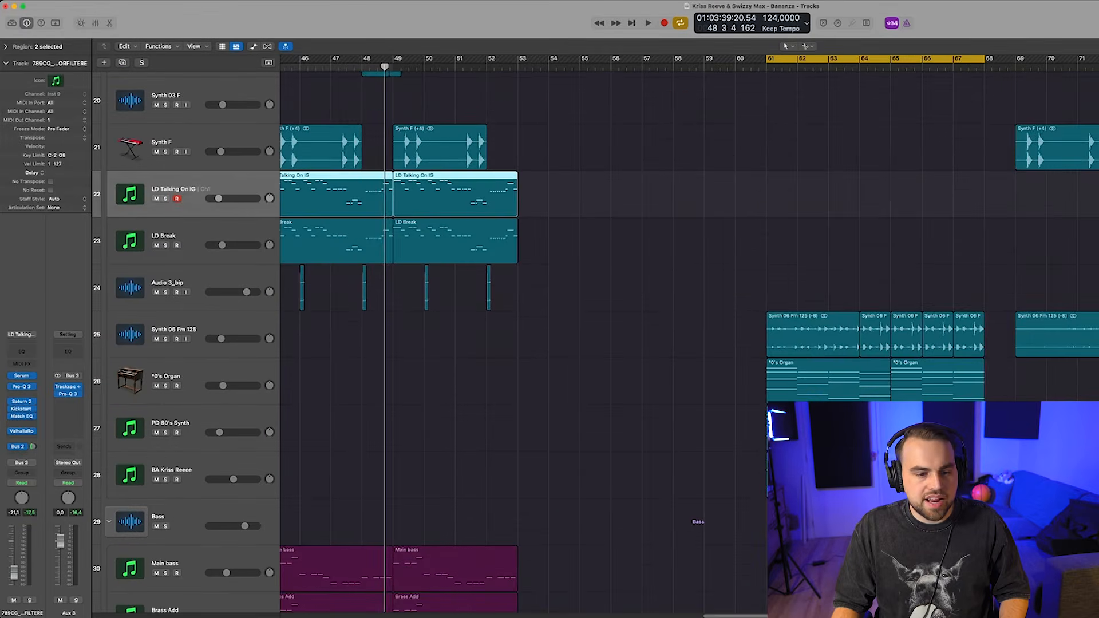
{"action": "scroll", "coordinate": [837, 392], "scroll_direction": "right", "scroll_amount": 3}
{"action": "left_click", "coordinate": [165, 370]}
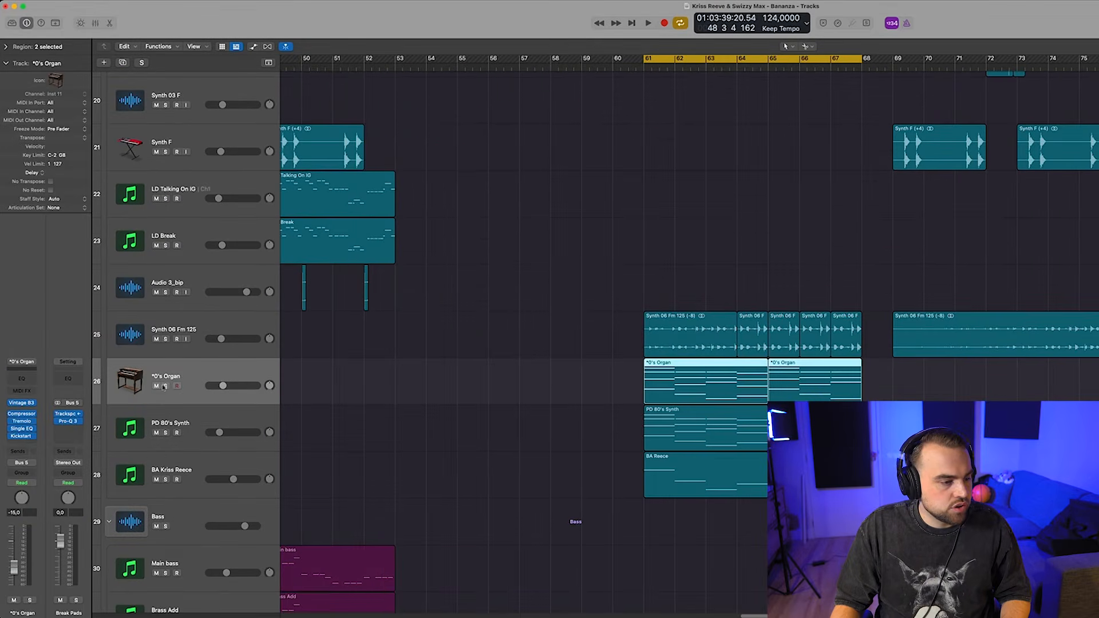
{"action": "left_click", "coordinate": [165, 387]}
{"action": "key", "text": "space"}
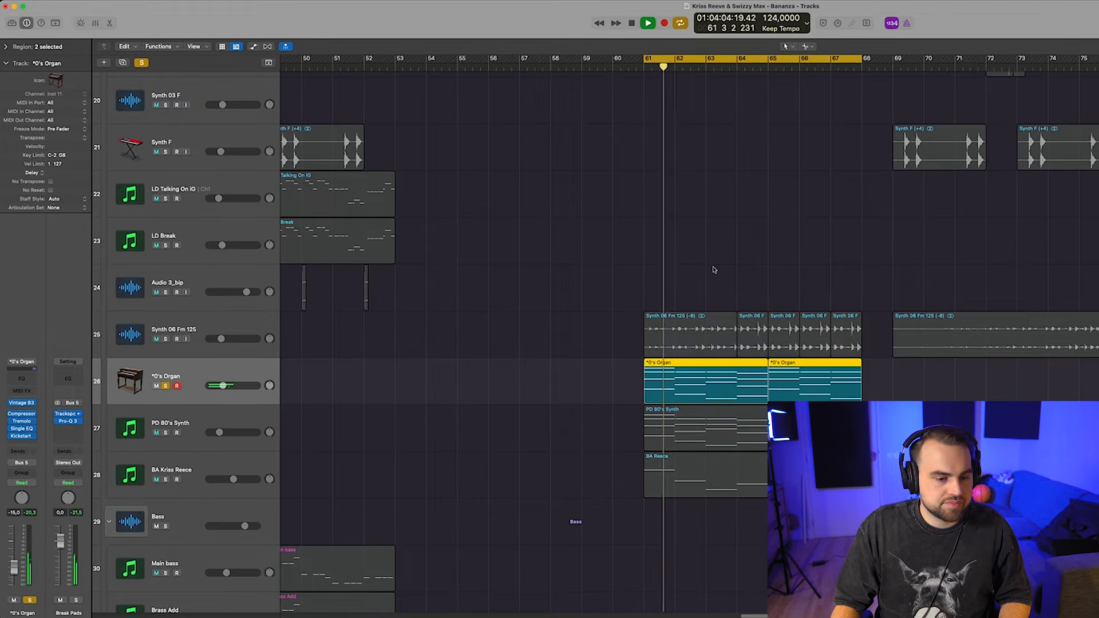
Step: Review the *0's Organ chords in the Piano Roll during playback, close the editor and stop playback
{"action": "key", "text": "e"}
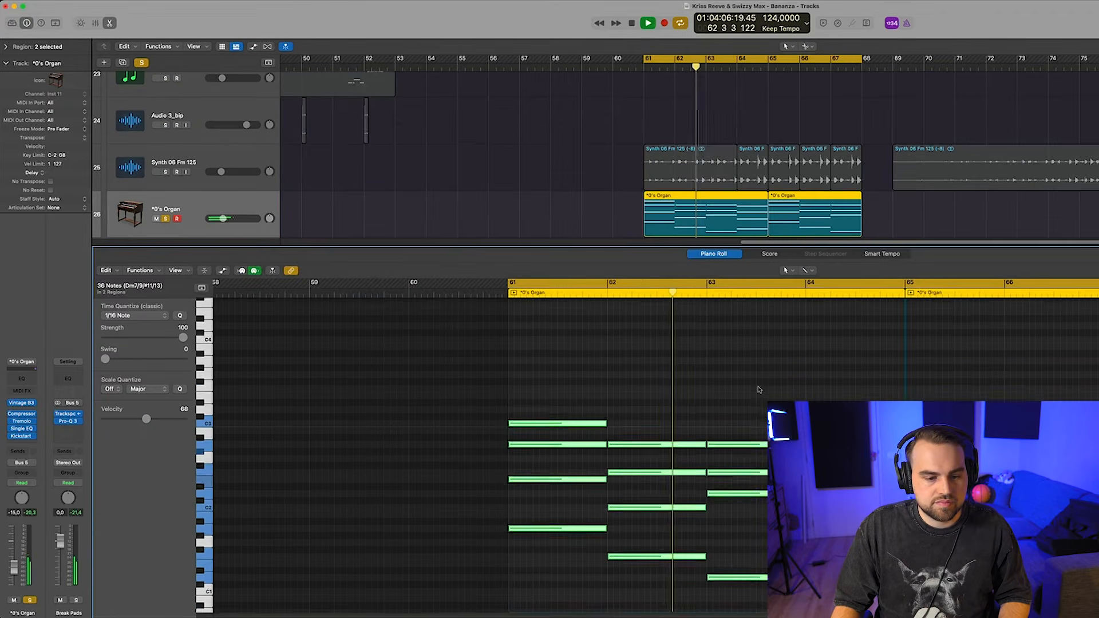
{"action": "scroll", "coordinate": [759, 389], "scroll_direction": "down", "scroll_amount": 2}
{"action": "key", "text": "p"}
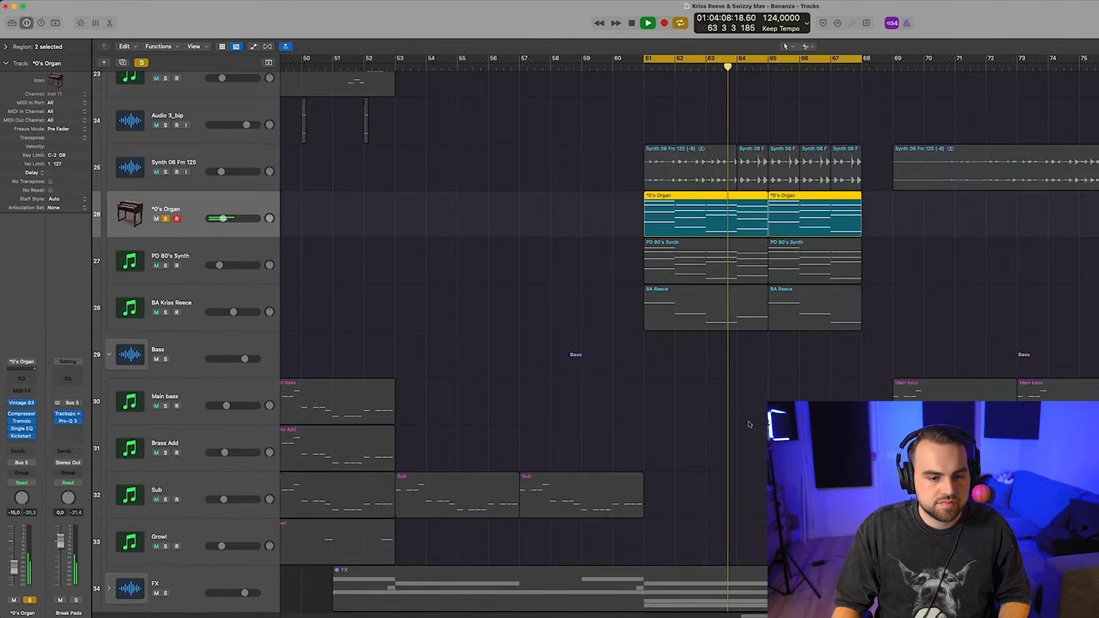
{"action": "scroll", "coordinate": [739, 408], "scroll_direction": "up", "scroll_amount": 3}
{"action": "key", "text": "space"}
{"action": "scroll", "coordinate": [795, 399], "scroll_direction": "down", "scroll_amount": 3}
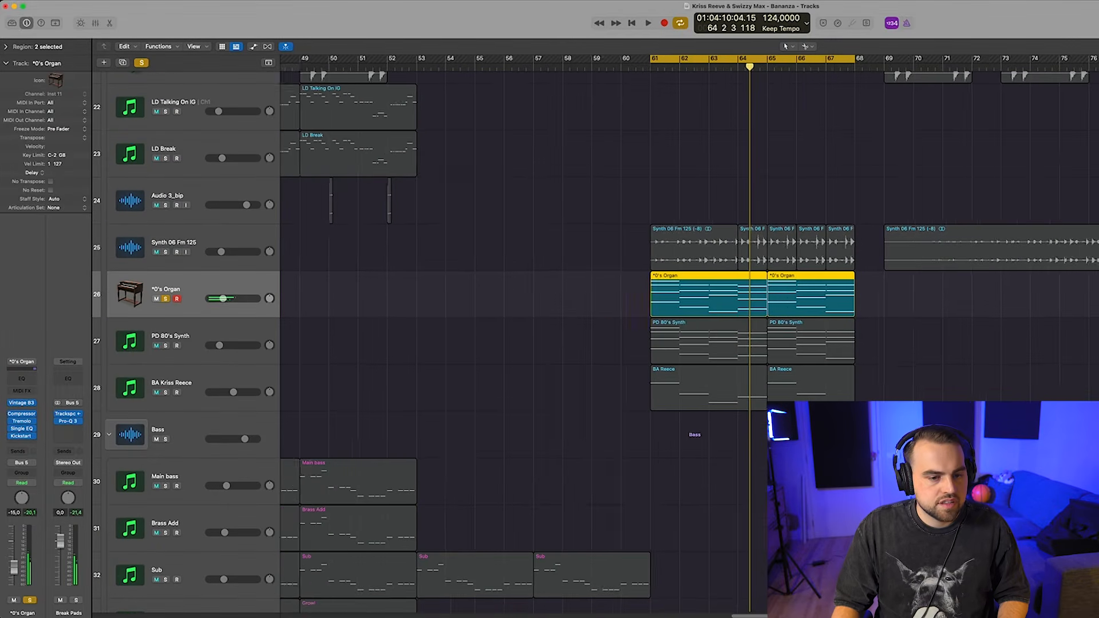
Step: Solo PD 80's Synth together with *0's Organ and play the two layers
{"action": "left_click", "coordinate": [169, 328]}
{"action": "left_click", "coordinate": [165, 345]}
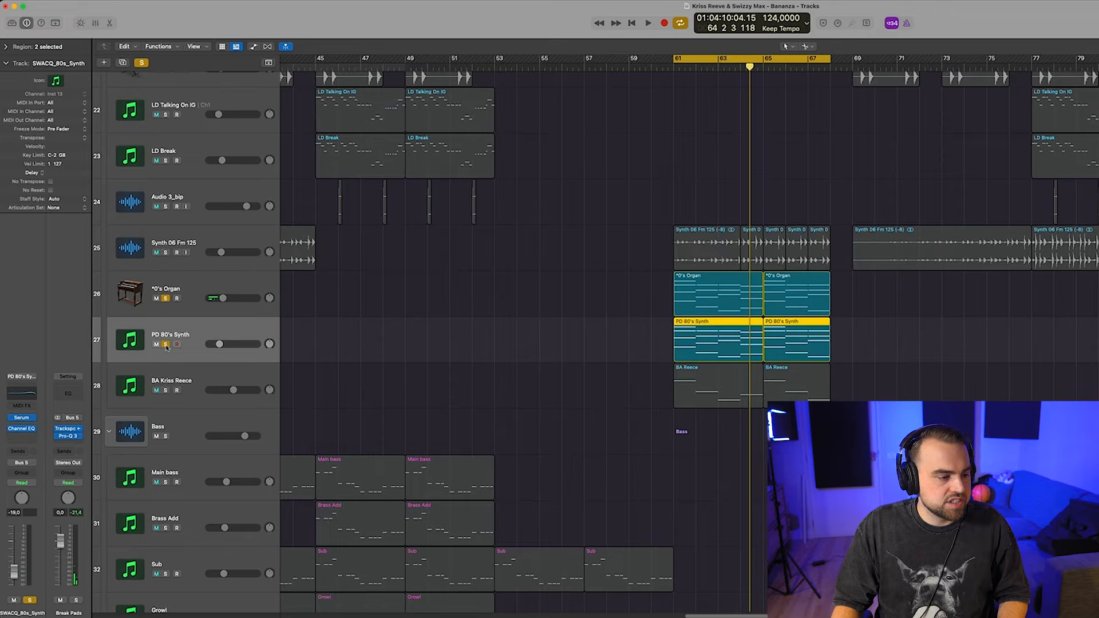
{"action": "key", "text": "space"}
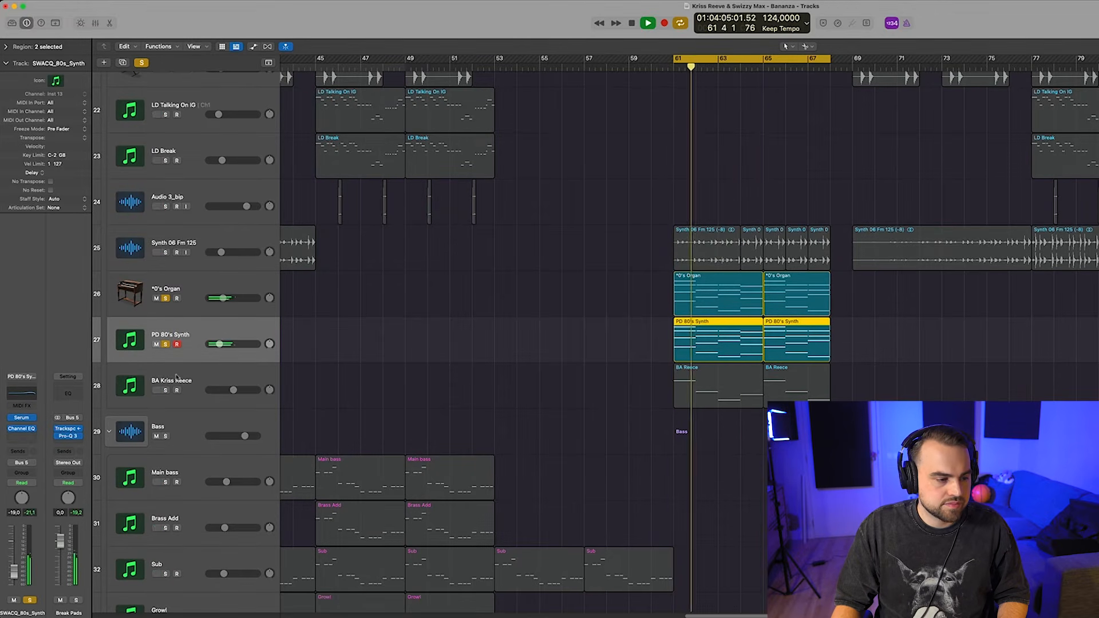
Step: Stop playback and solo the track holding the BA Reece regions in place of the organ and PD 80's Synth
{"action": "left_click", "coordinate": [234, 376]}
{"action": "key", "text": "space"}
{"action": "left_click", "coordinate": [166, 391]}
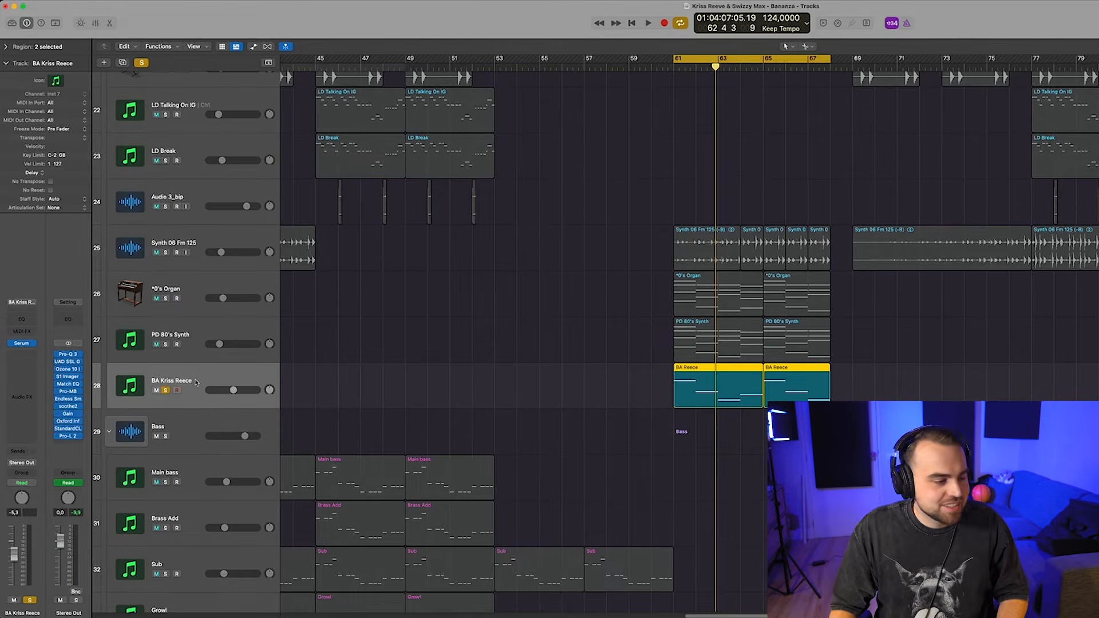
Step: Play the soloed BA Reece bass and add PD 80's Synth and *0's Organ to the solo during playback
{"action": "key", "text": "space"}
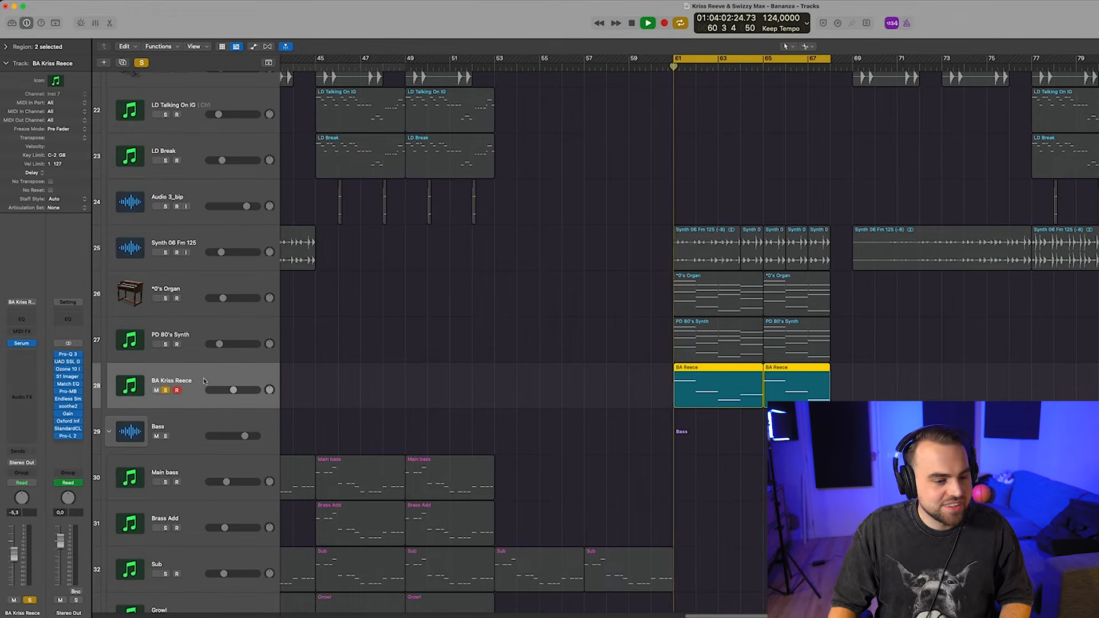
{"action": "left_click", "coordinate": [165, 344]}
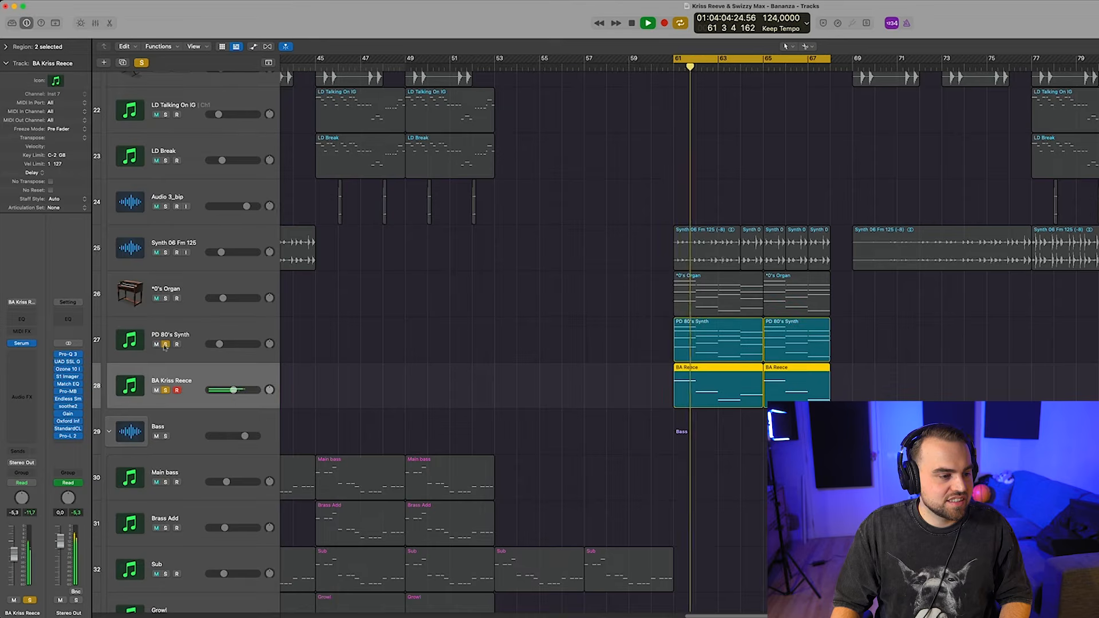
{"action": "left_click", "coordinate": [166, 299]}
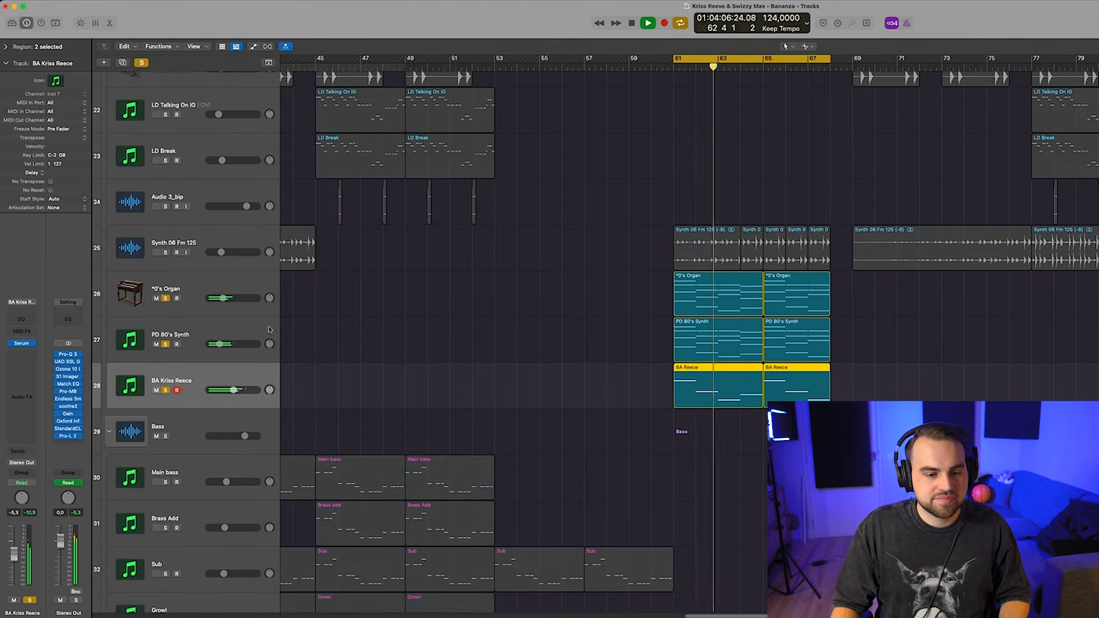
Step: Add the Synth 06 Fm 125 track to the soloed break layers, listen to the combination and stop playback
{"action": "key", "text": "super+Left"}
{"action": "key", "text": "super+Left"}
{"action": "key", "text": "super+Left"}
{"action": "key", "text": "super+Left"}
{"action": "key", "text": "super+Left"}
{"action": "key", "text": "super+Left"}
{"action": "key", "text": "super+Up"}
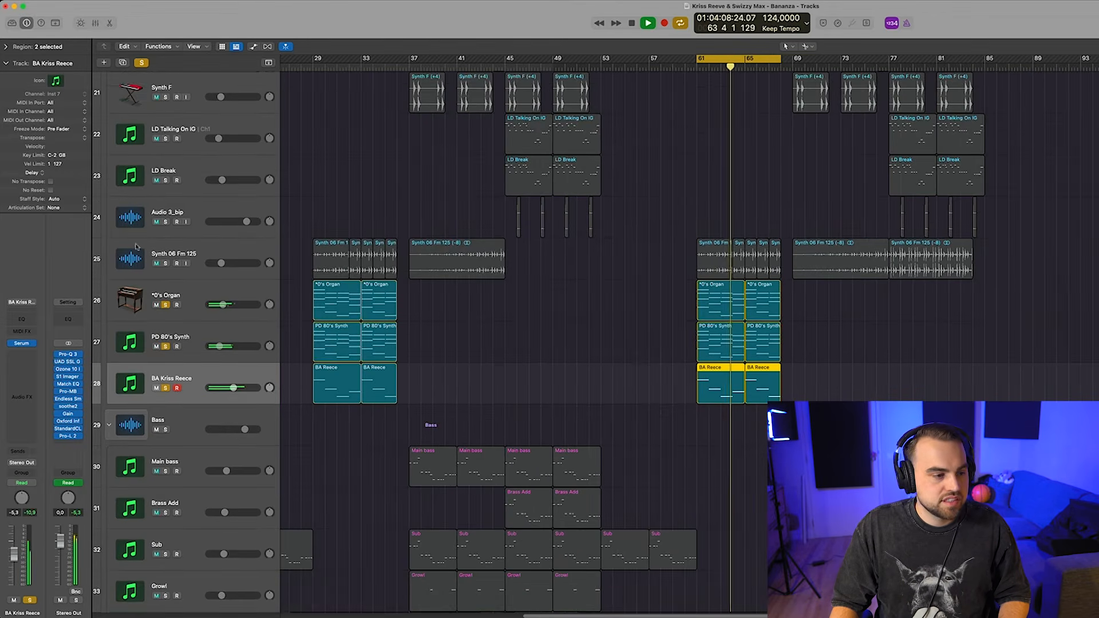
{"action": "left_click", "coordinate": [166, 263]}
{"action": "scroll", "coordinate": [422, 292], "scroll_direction": "up", "scroll_amount": 1}
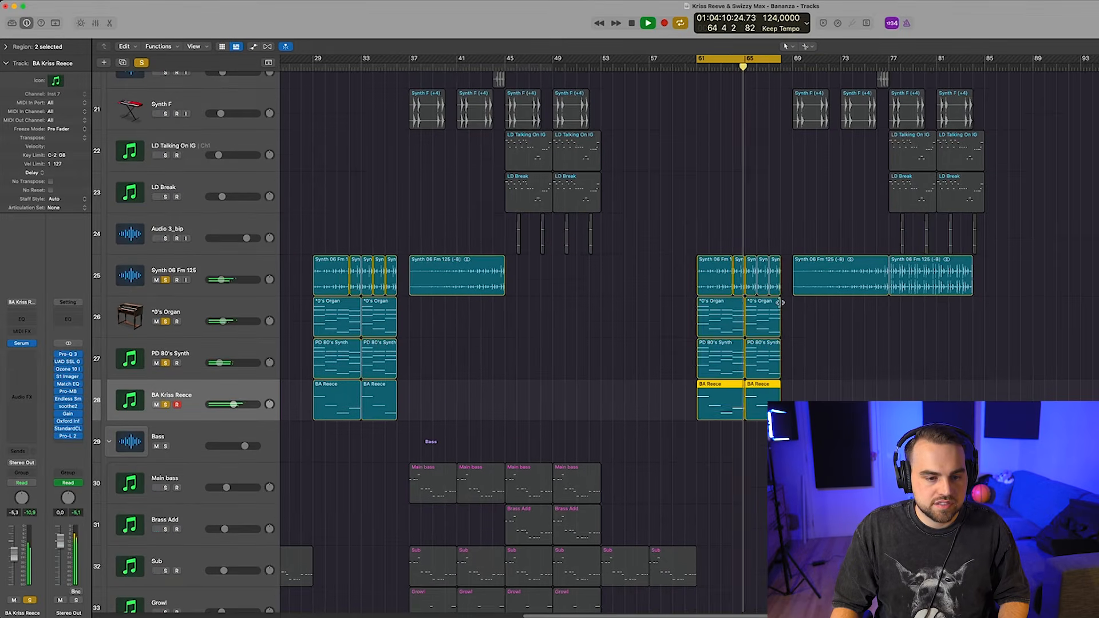
{"action": "scroll", "coordinate": [781, 306], "scroll_direction": "left", "scroll_amount": 4}
{"action": "scroll", "coordinate": [801, 332], "scroll_direction": "right", "scroll_amount": 4}
{"action": "scroll", "coordinate": [785, 339], "scroll_direction": "left", "scroll_amount": 2}
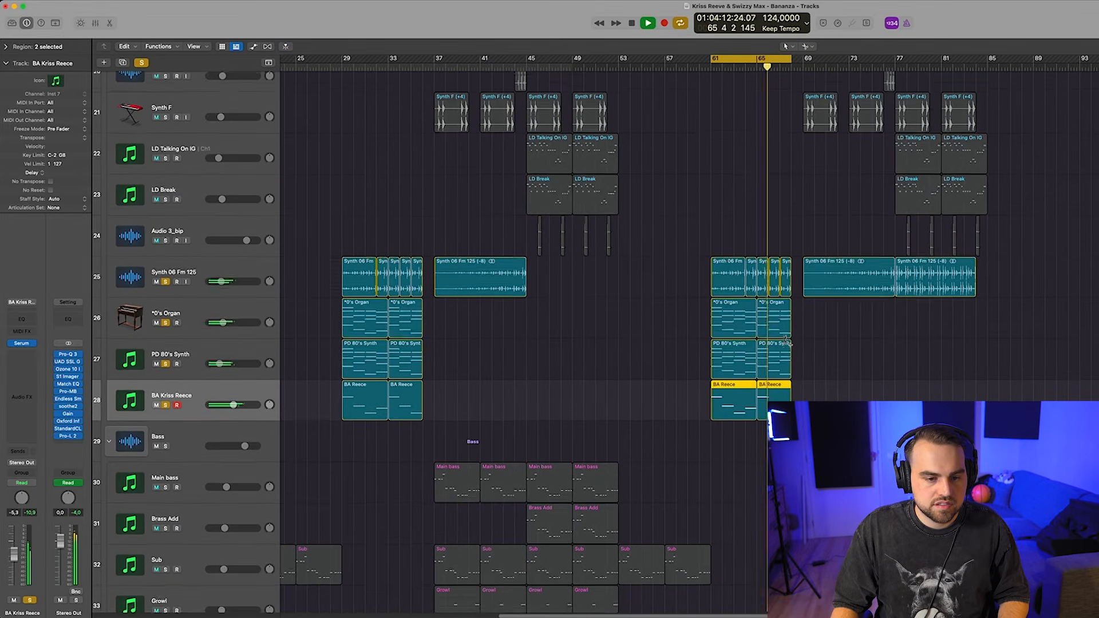
{"action": "scroll", "coordinate": [787, 340], "scroll_direction": "down", "scroll_amount": 5}
{"action": "scroll", "coordinate": [787, 340], "scroll_direction": "down", "scroll_amount": 3}
{"action": "key", "text": "space"}
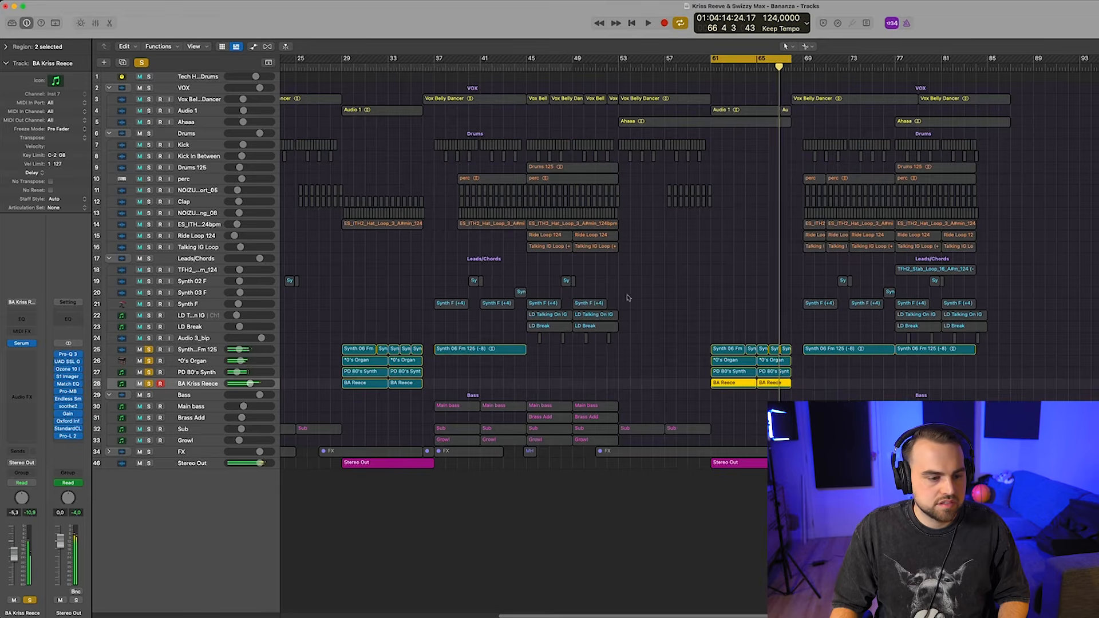
Step: Clear the solo from all break tracks and select the *0's Organ track
{"action": "left_click", "coordinate": [149, 383]}
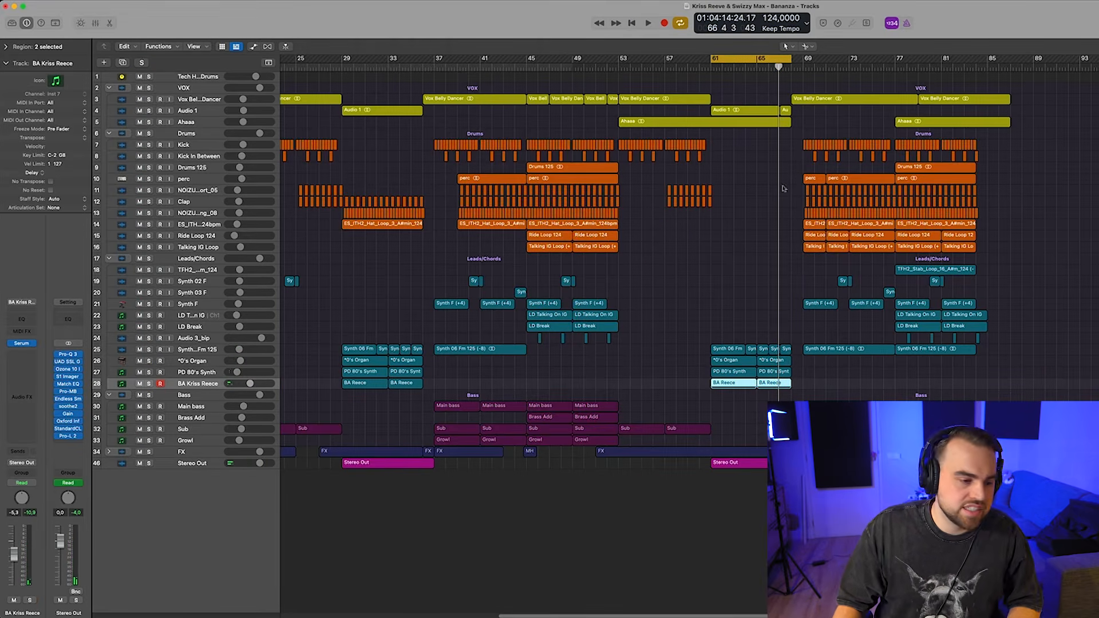
{"action": "scroll", "coordinate": [688, 232], "scroll_direction": "left", "scroll_amount": 5}
{"action": "scroll", "coordinate": [827, 352], "scroll_direction": "up", "scroll_amount": 4}
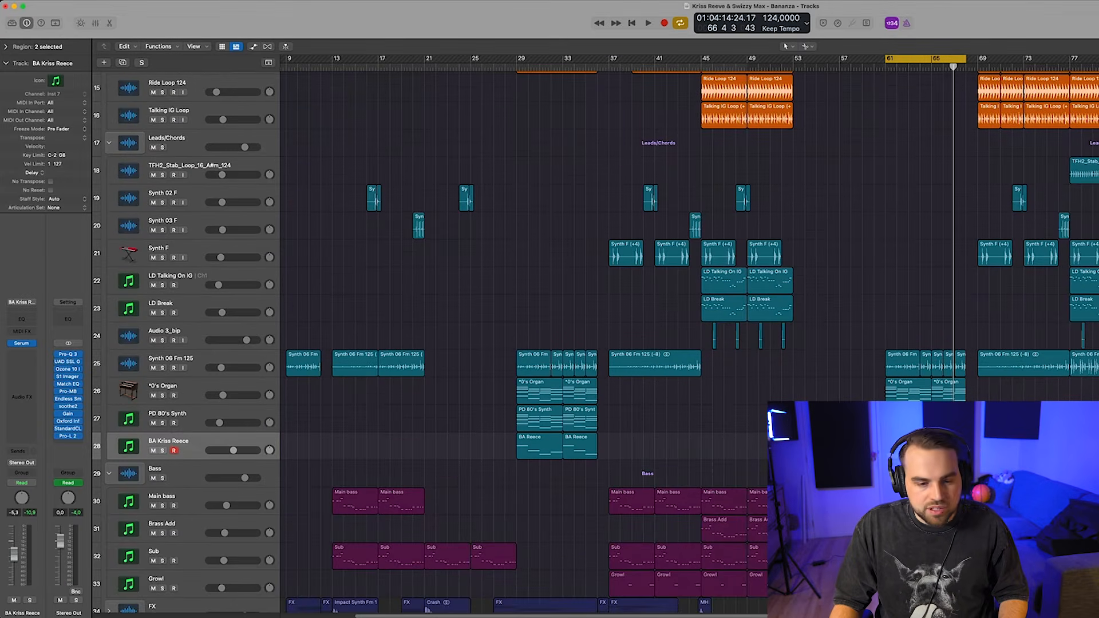
{"action": "left_click", "coordinate": [153, 387]}
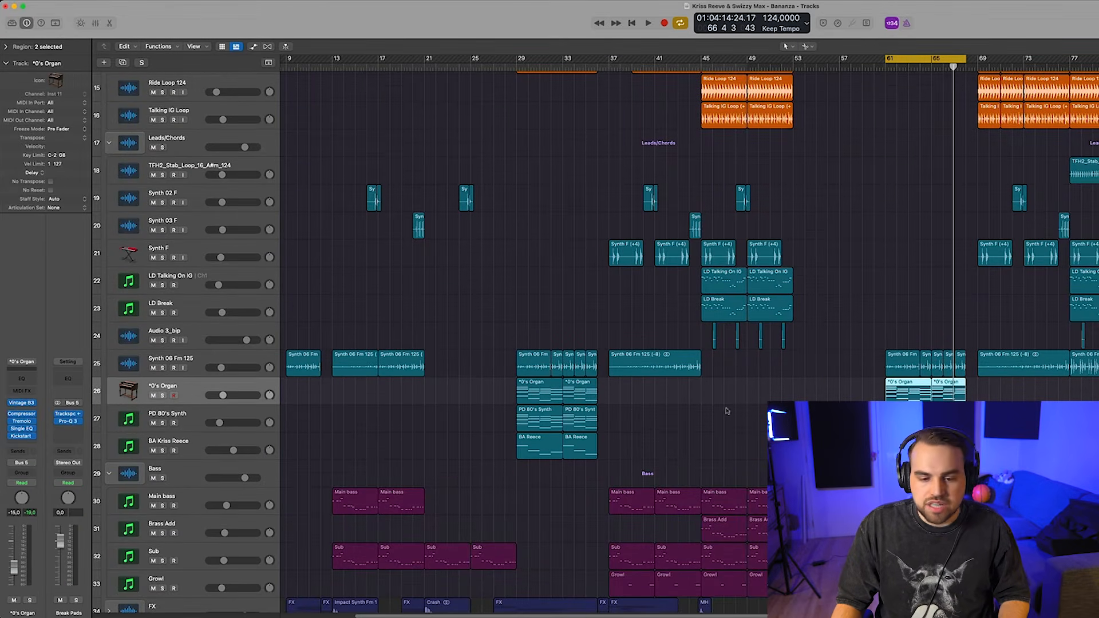
Step: Solo the VOX track stack, extend the cycle range from bar 9 across the arrangement and play the vocals
{"action": "scroll", "coordinate": [939, 127], "scroll_direction": "up", "scroll_amount": 2}
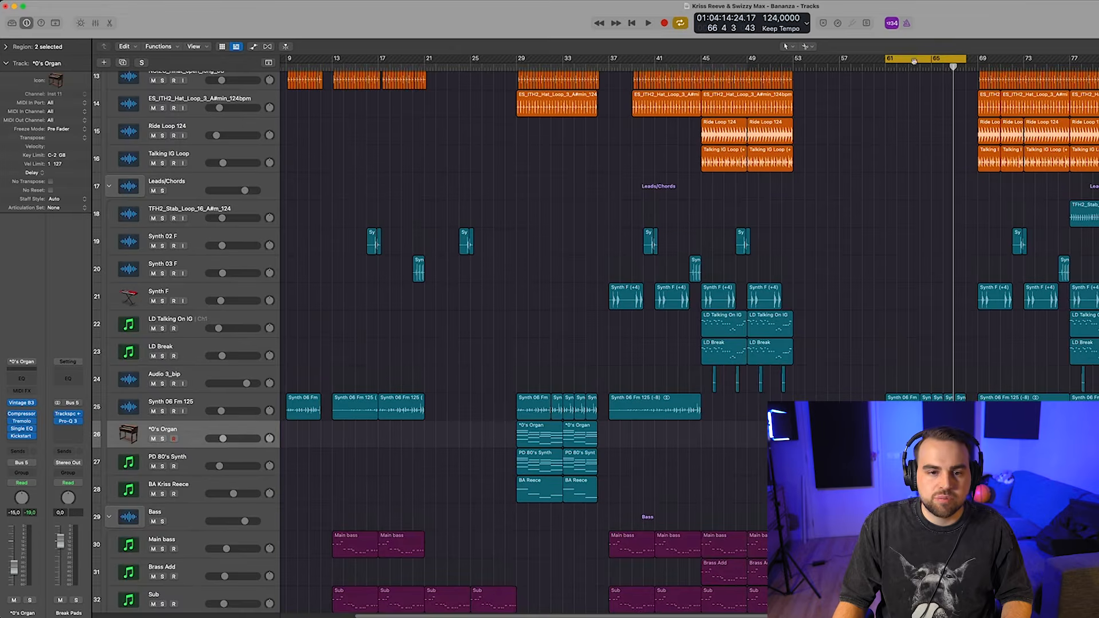
{"action": "scroll", "coordinate": [856, 161], "scroll_direction": "up", "scroll_amount": 8}
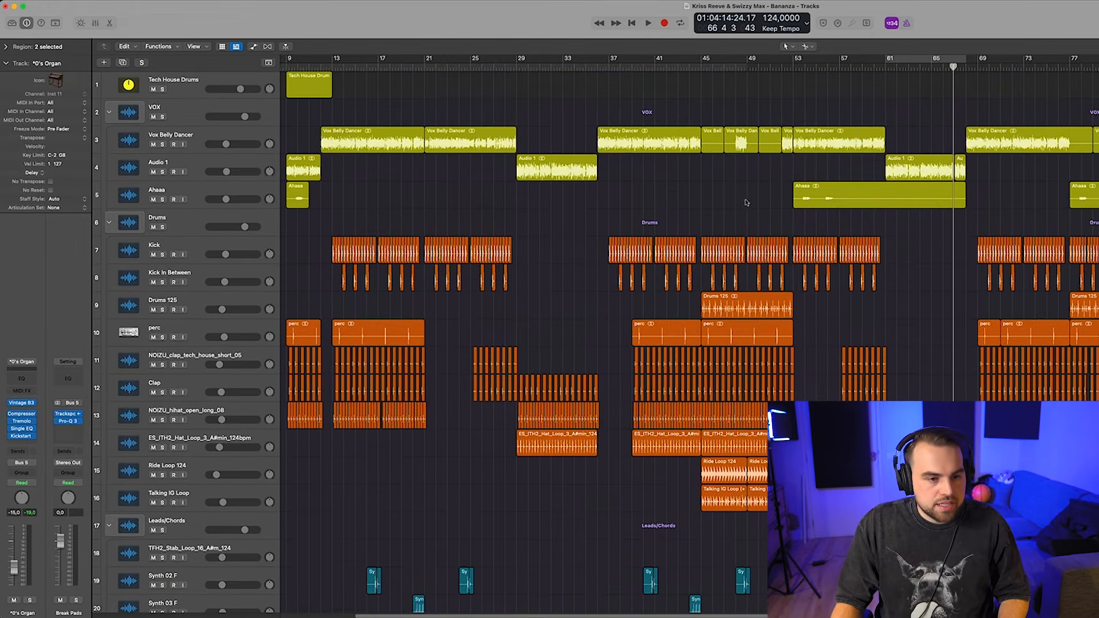
{"action": "left_click", "coordinate": [220, 122]}
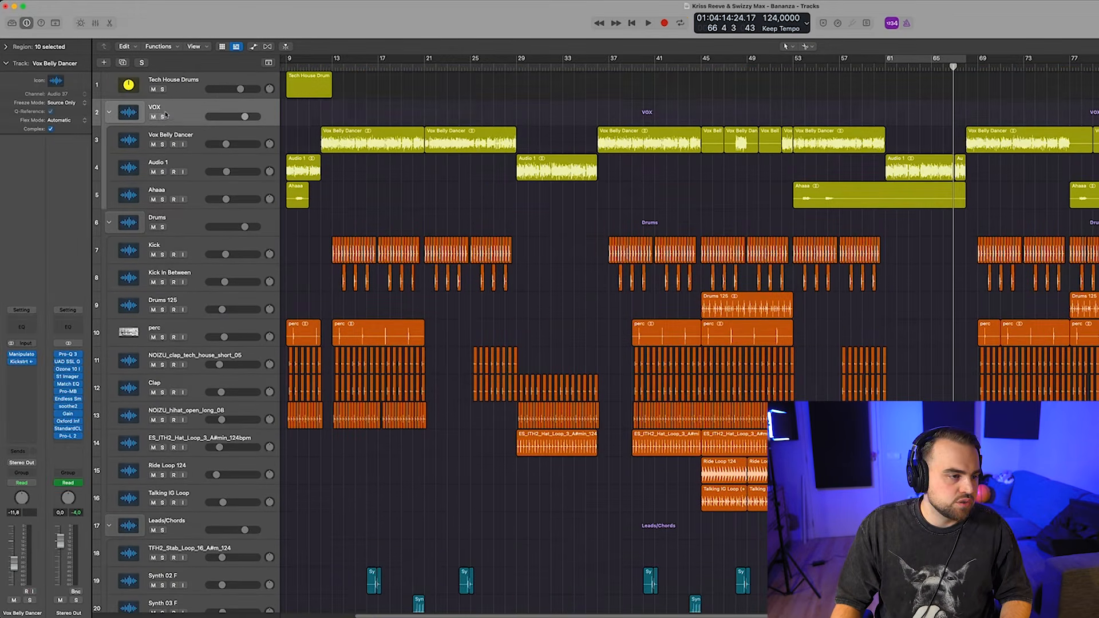
{"action": "key", "text": "s"}
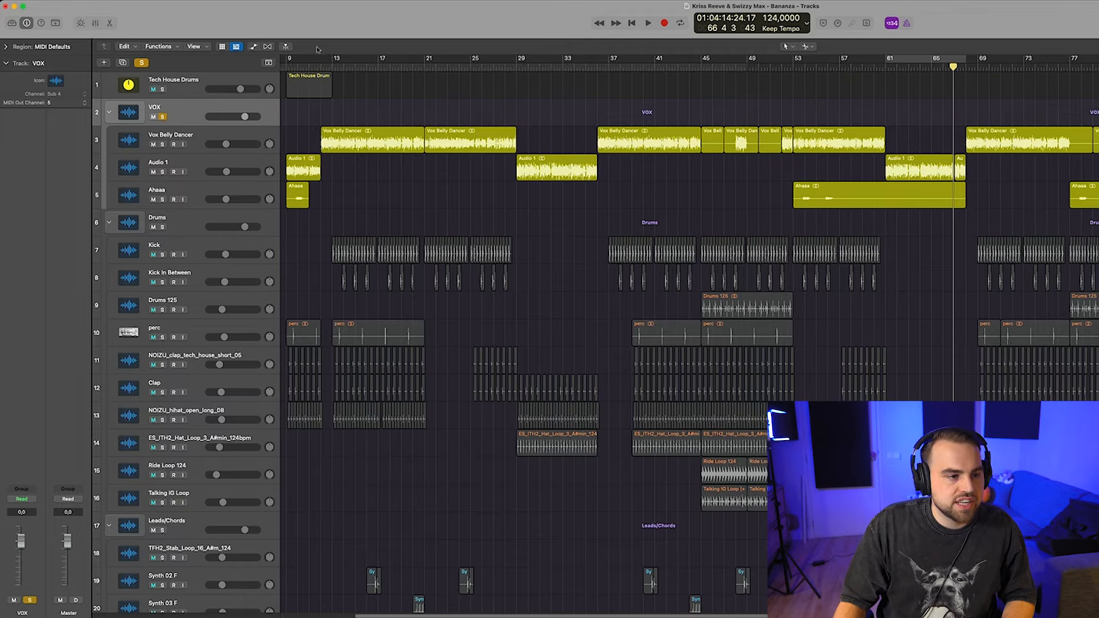
{"action": "left_click_drag", "start_coordinate": [290, 61], "coordinate": [1096, 61]}
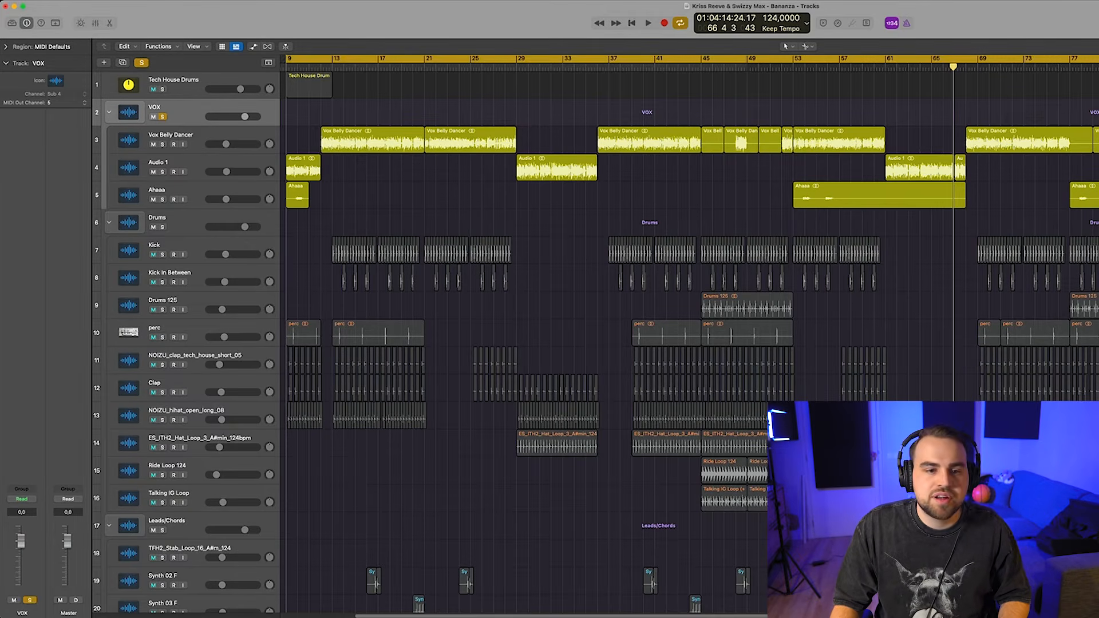
{"action": "scroll", "coordinate": [471, 145], "scroll_direction": "left", "scroll_amount": 5}
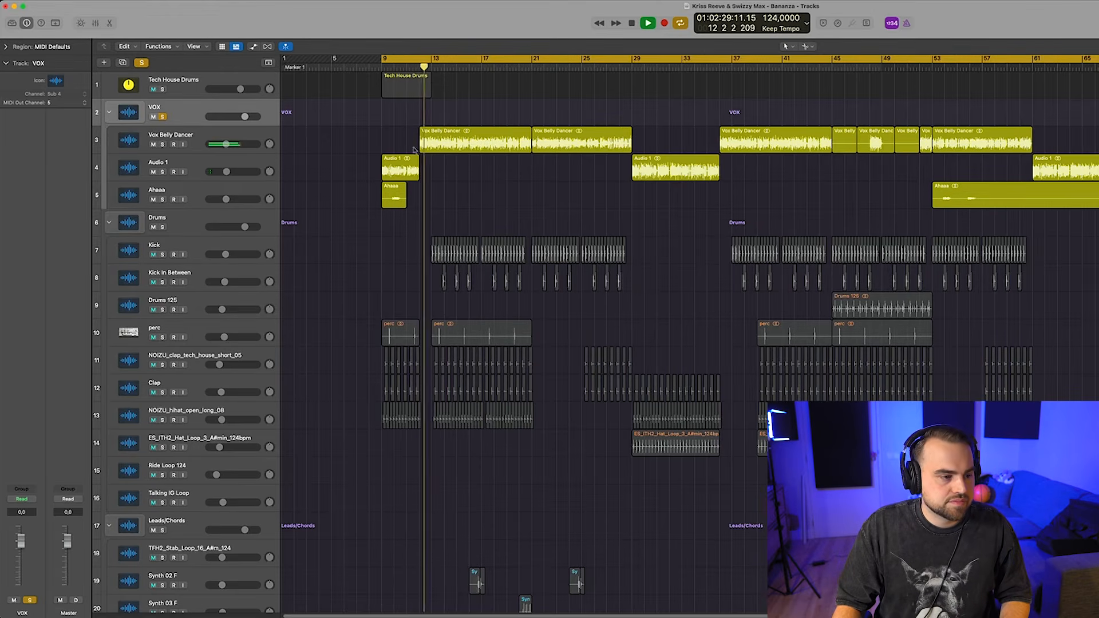
Step: Stop playback, inspect the Manipulator and Kickstart 2 plugins on the Vox Belly Dancer track and close their windows
{"action": "key", "text": "Down"}
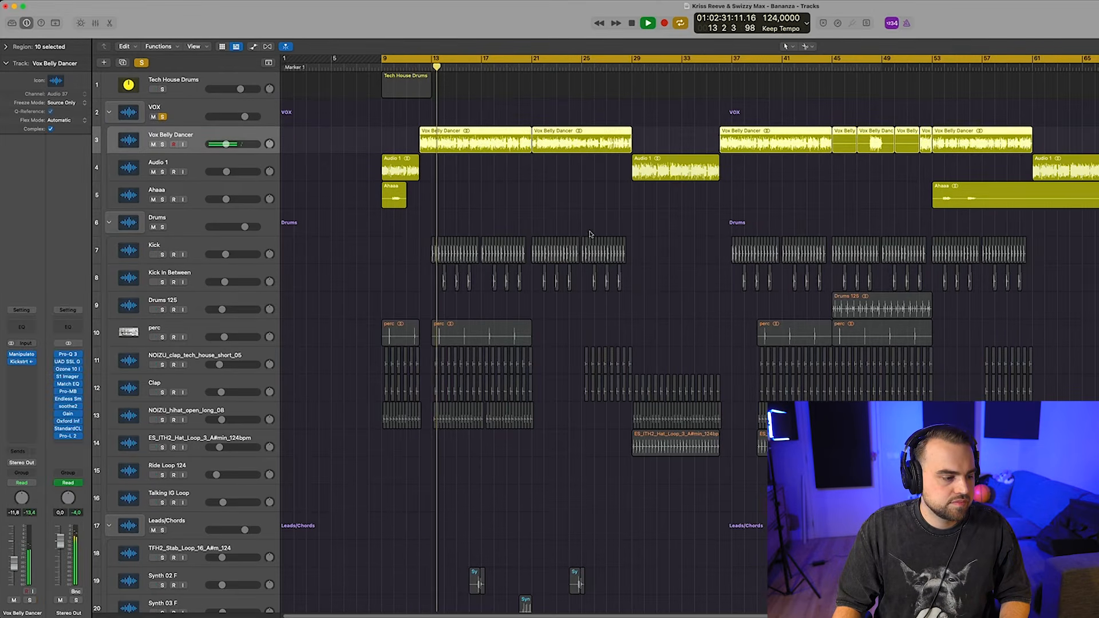
{"action": "key", "text": "space"}
{"action": "left_click", "coordinate": [22, 355]}
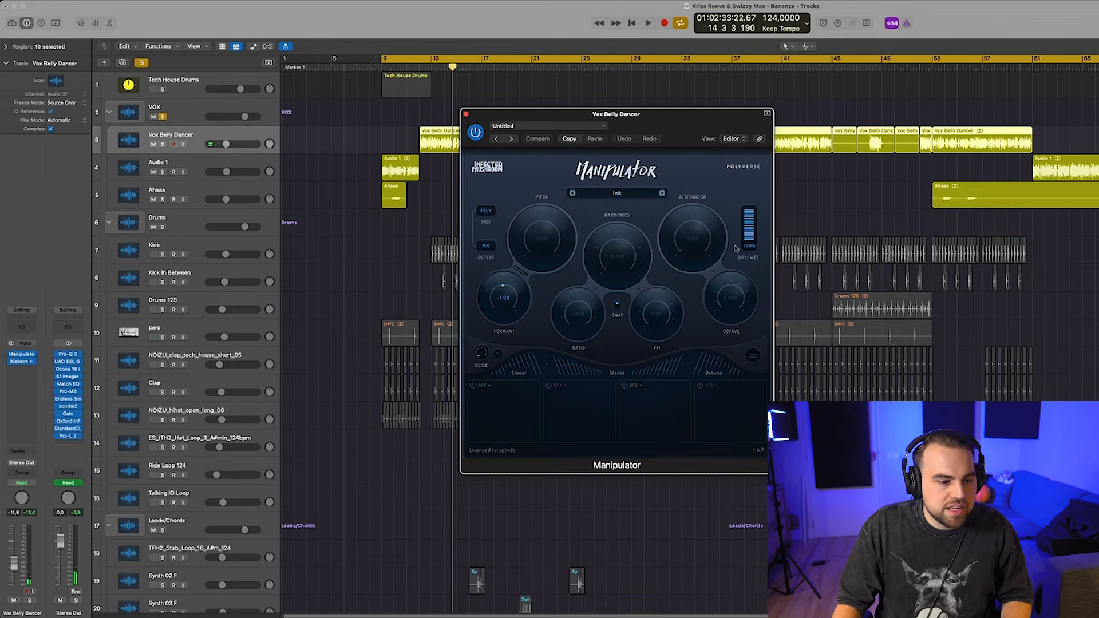
{"action": "left_click", "coordinate": [22, 362]}
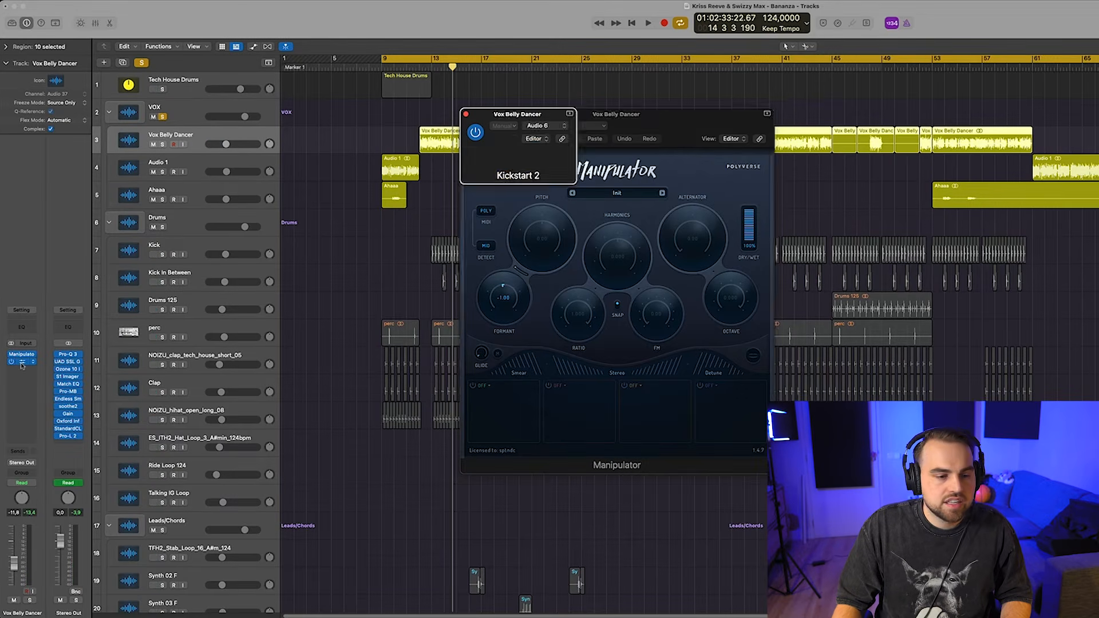
{"action": "left_click", "coordinate": [467, 115]}
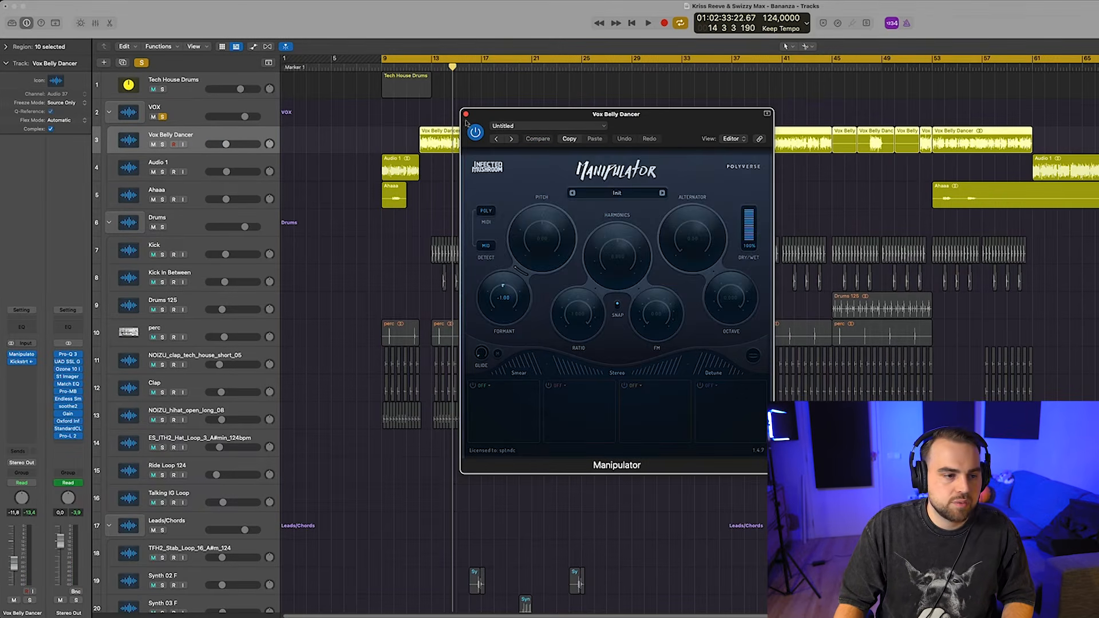
{"action": "left_click", "coordinate": [466, 115]}
Step: Unsolo the VOX stack and expand the FX track stack to show its tracks
{"action": "left_click", "coordinate": [162, 117]}
{"action": "scroll", "coordinate": [564, 412], "scroll_direction": "down", "scroll_amount": 10}
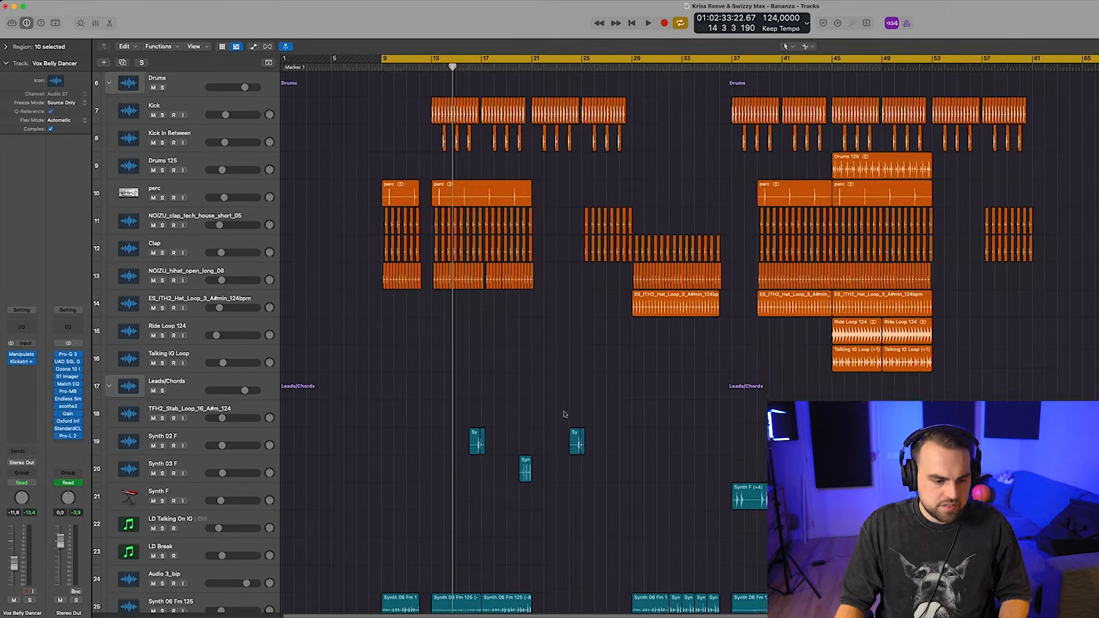
{"action": "scroll", "coordinate": [565, 411], "scroll_direction": "down", "scroll_amount": 5}
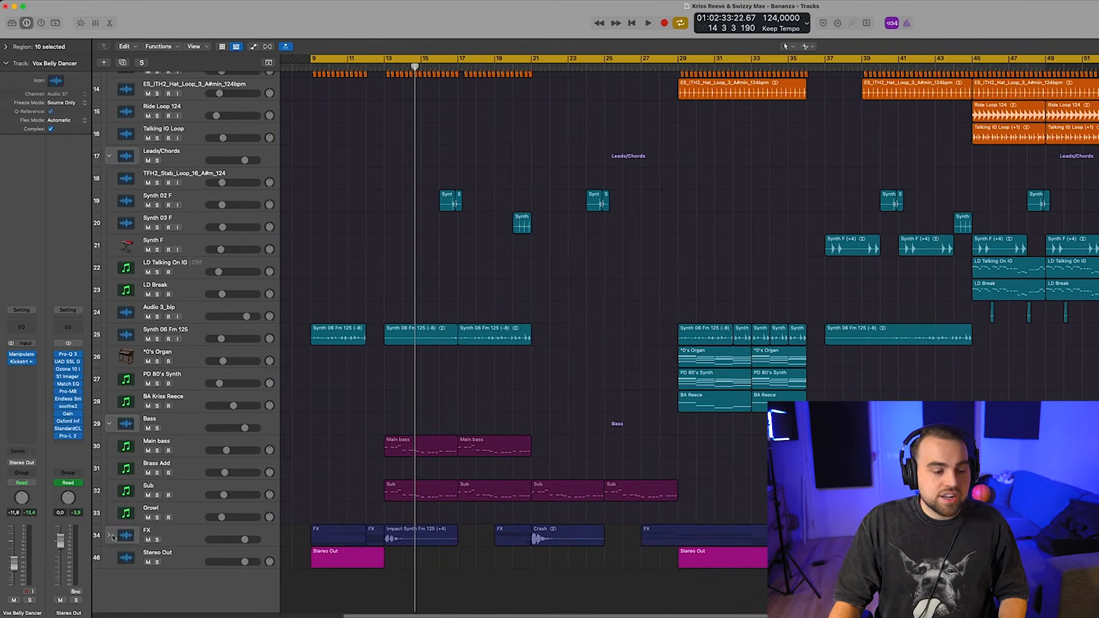
{"action": "left_click", "coordinate": [110, 537]}
{"action": "scroll", "coordinate": [408, 478], "scroll_direction": "down", "scroll_amount": 10}
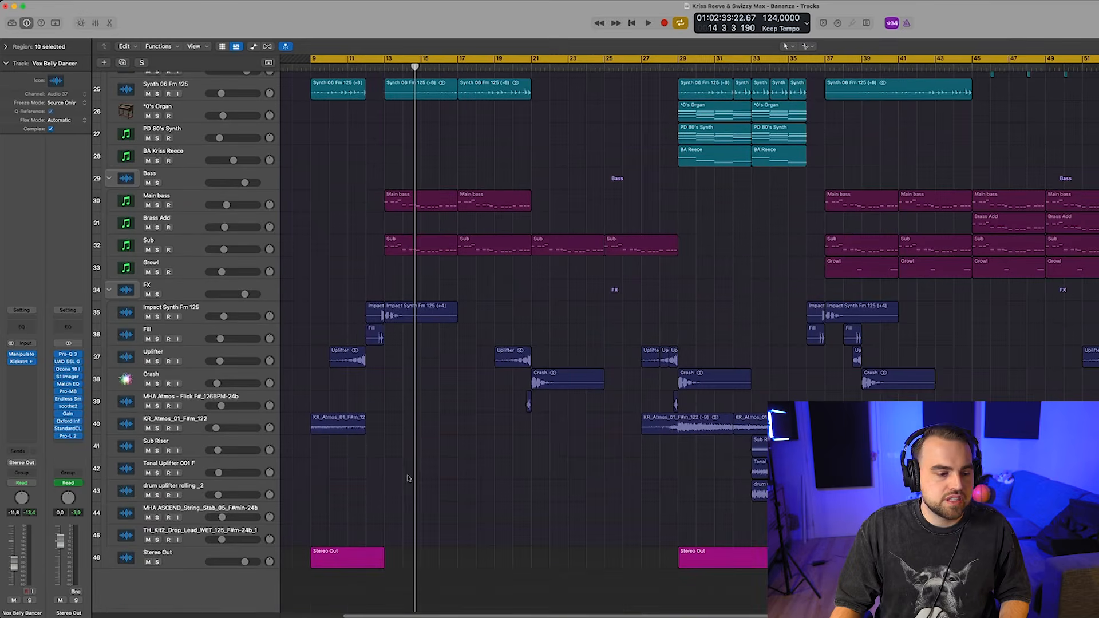
Step: Solo Impact Synth Fm 125 and play it from bar 12, repeating the passage with the Fill track also soloed
{"action": "left_click", "coordinate": [176, 308]}
{"action": "key", "text": "s"}
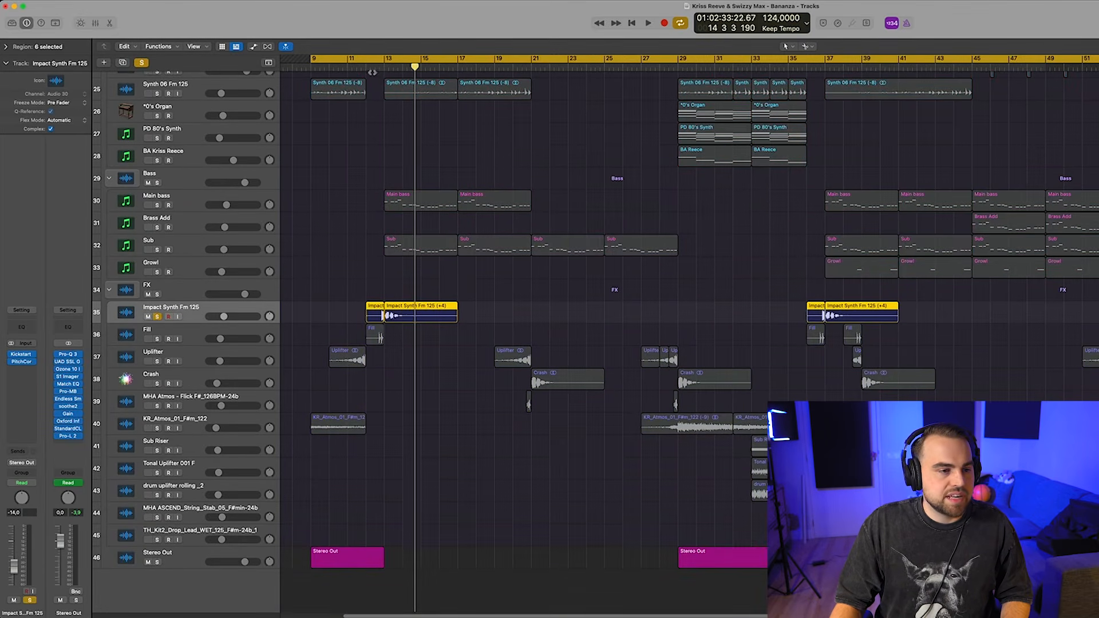
{"action": "left_click", "coordinate": [373, 70]}
{"action": "key", "text": "space"}
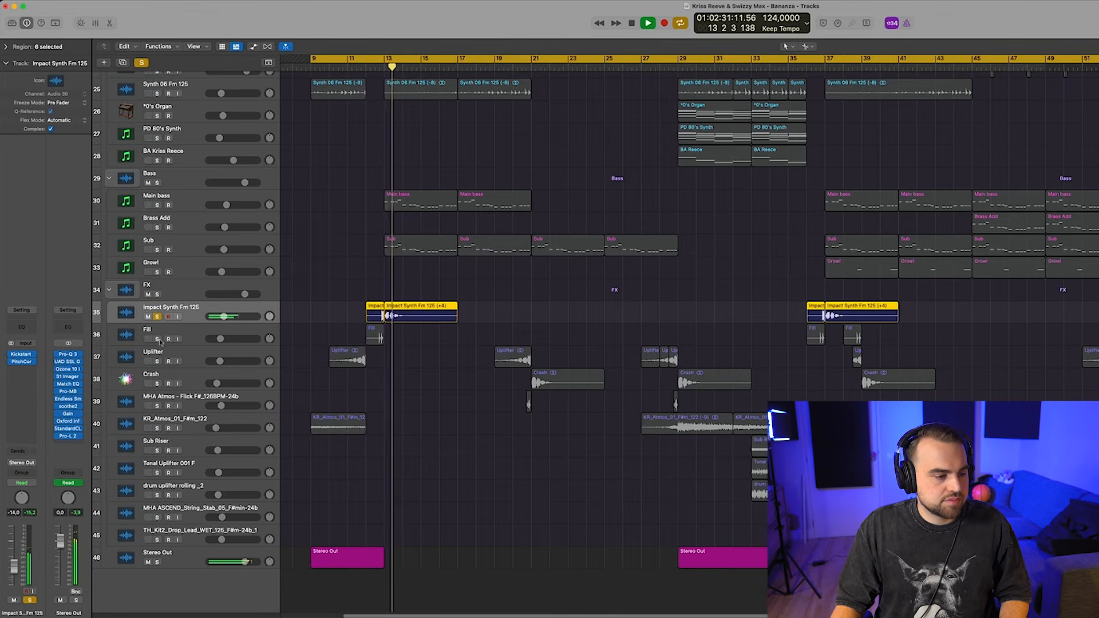
{"action": "left_click", "coordinate": [372, 71]}
{"action": "key", "text": "space"}
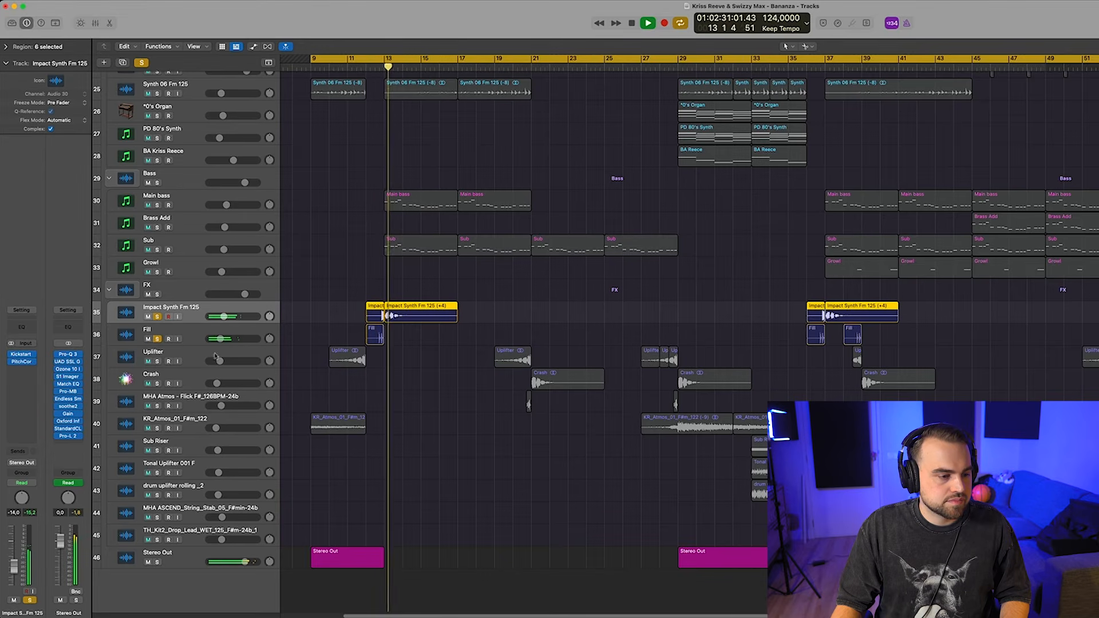
Step: Add Uplifter, Crash, MHA Atmos and KR_Atmos to the solo, play from bar 28 and stop playback
{"action": "left_click", "coordinate": [157, 361]}
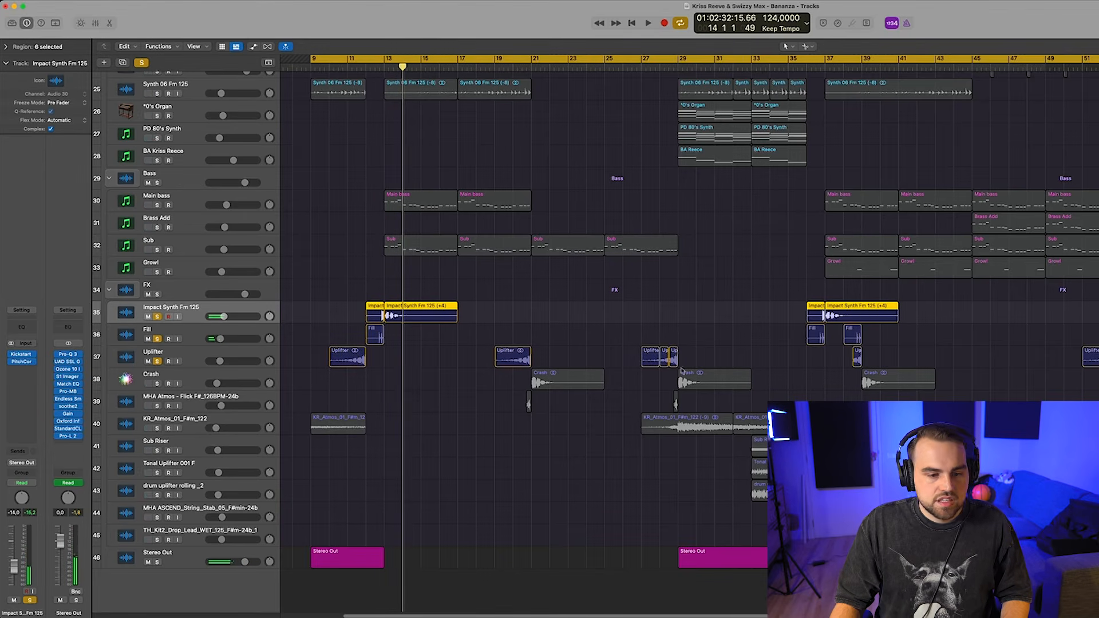
{"action": "left_click", "coordinate": [157, 384]}
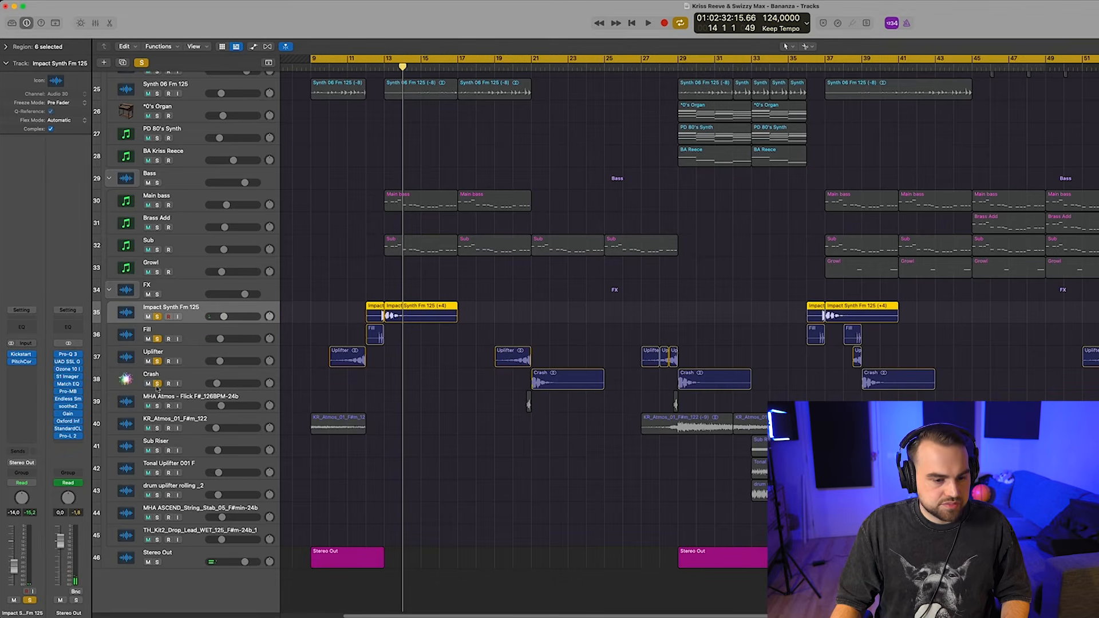
{"action": "left_click", "coordinate": [157, 428]}
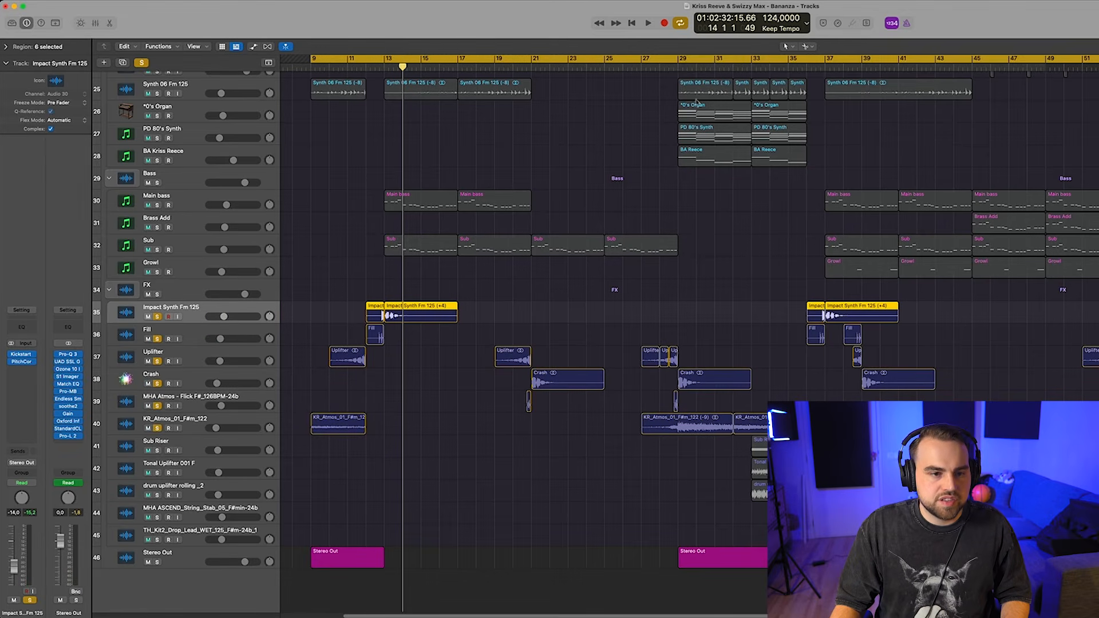
{"action": "left_click", "coordinate": [664, 68]}
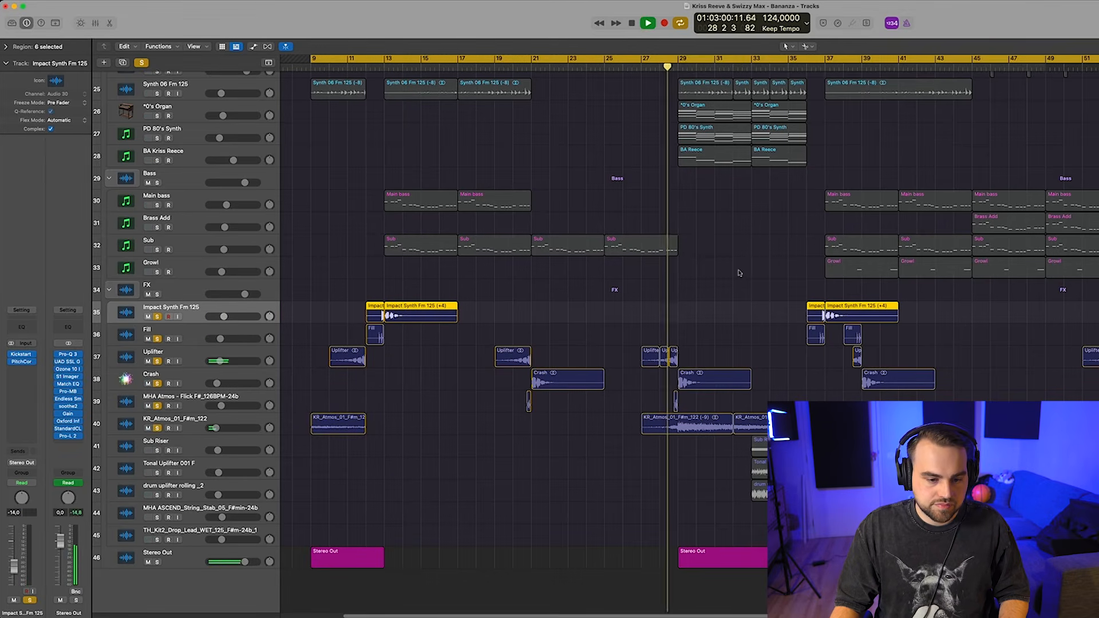
{"action": "scroll", "coordinate": [738, 271], "scroll_direction": "right", "scroll_amount": 3}
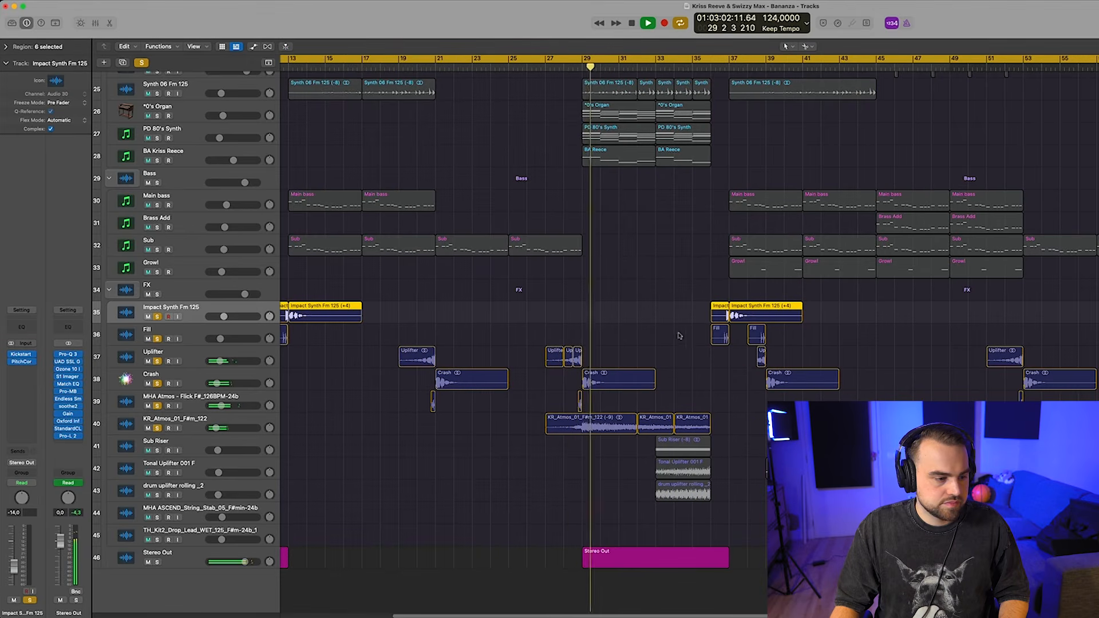
{"action": "key", "text": "space"}
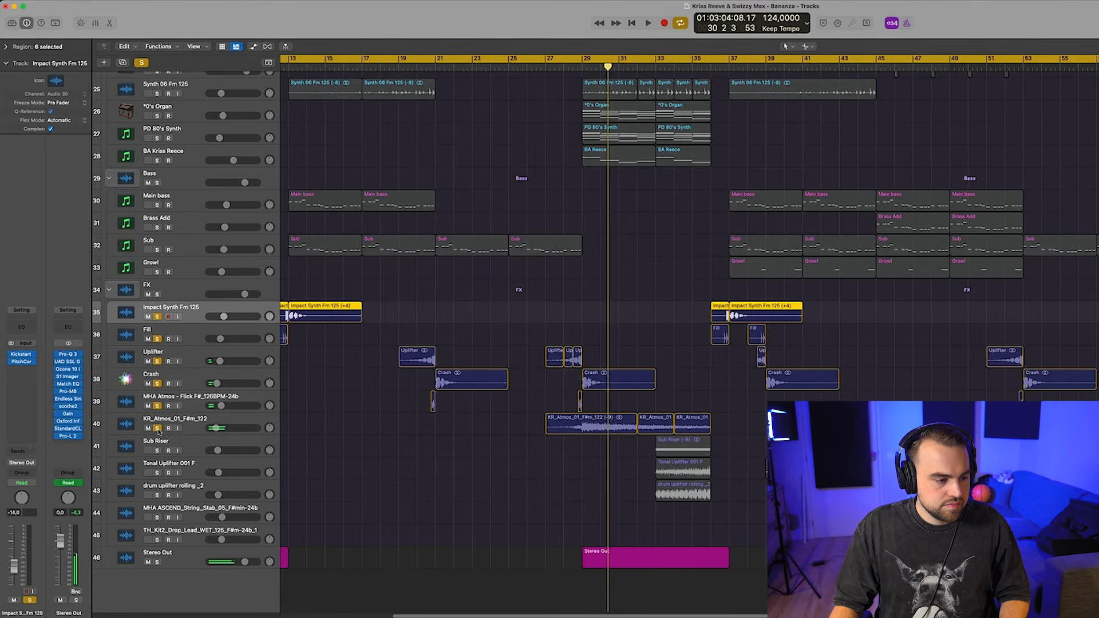
Step: Solo only Sub Riser, Tonal Uplifter 001 F, drum uplifter rolling _2 and the MHA ASCEND string stab, and play from bar 33
{"action": "left_click", "coordinate": [157, 429], "text": "alt"}
{"action": "left_click_drag", "start_coordinate": [158, 451], "coordinate": [156, 494]}
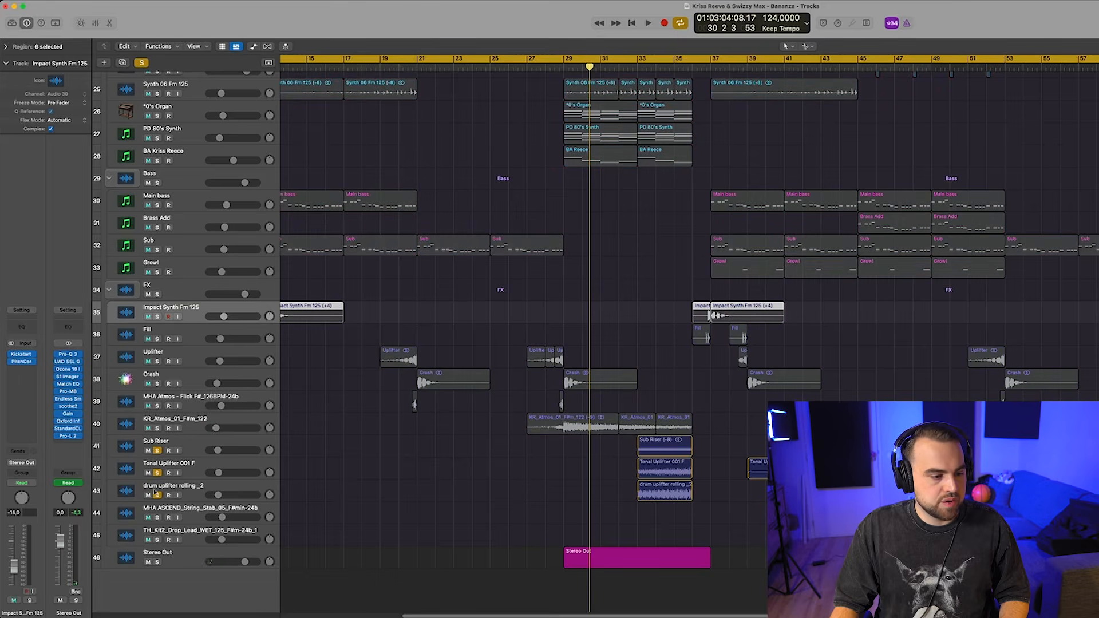
{"action": "left_click", "coordinate": [639, 69]}
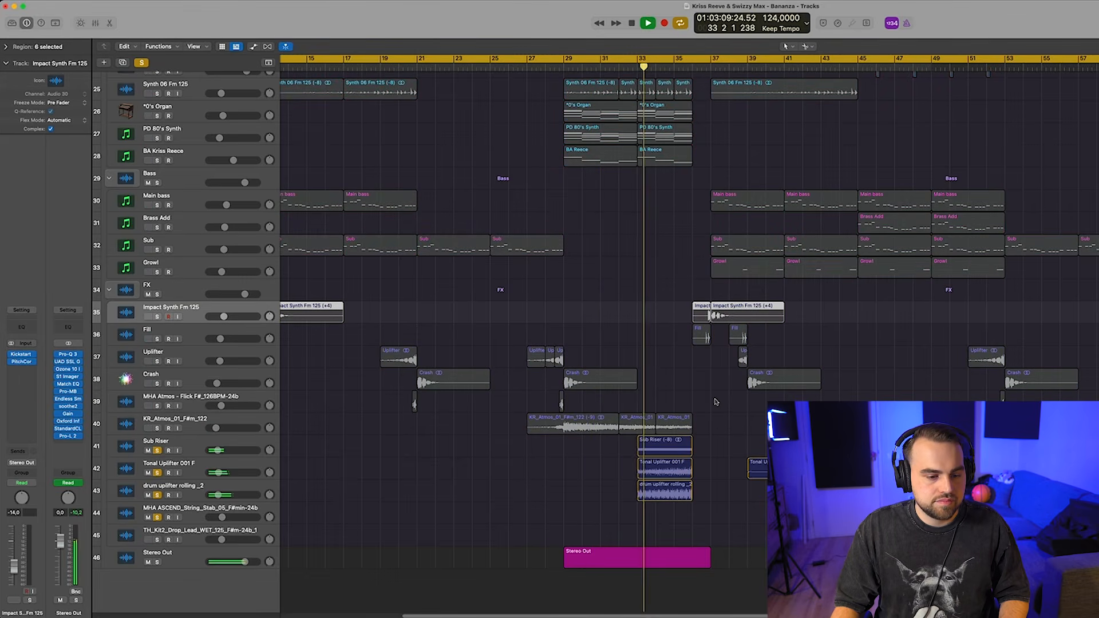
{"action": "key", "text": "super+Right"}
{"action": "scroll", "coordinate": [715, 402], "scroll_direction": "right", "scroll_amount": 3}
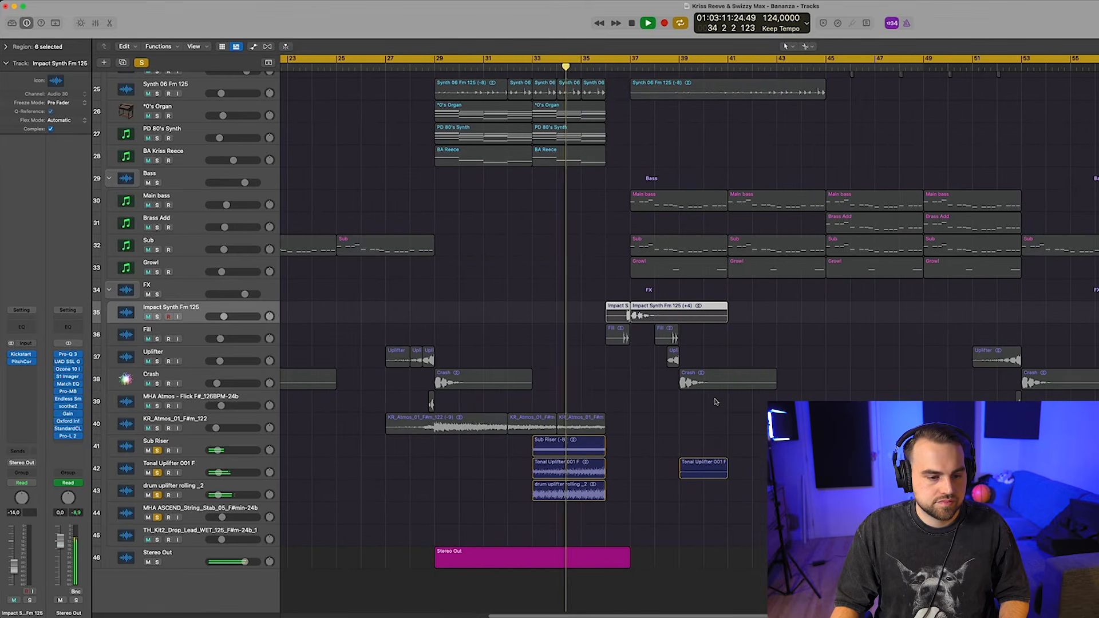
Step: Stop playback and clear the solo from all soloed FX tracks
{"action": "key", "text": "space"}
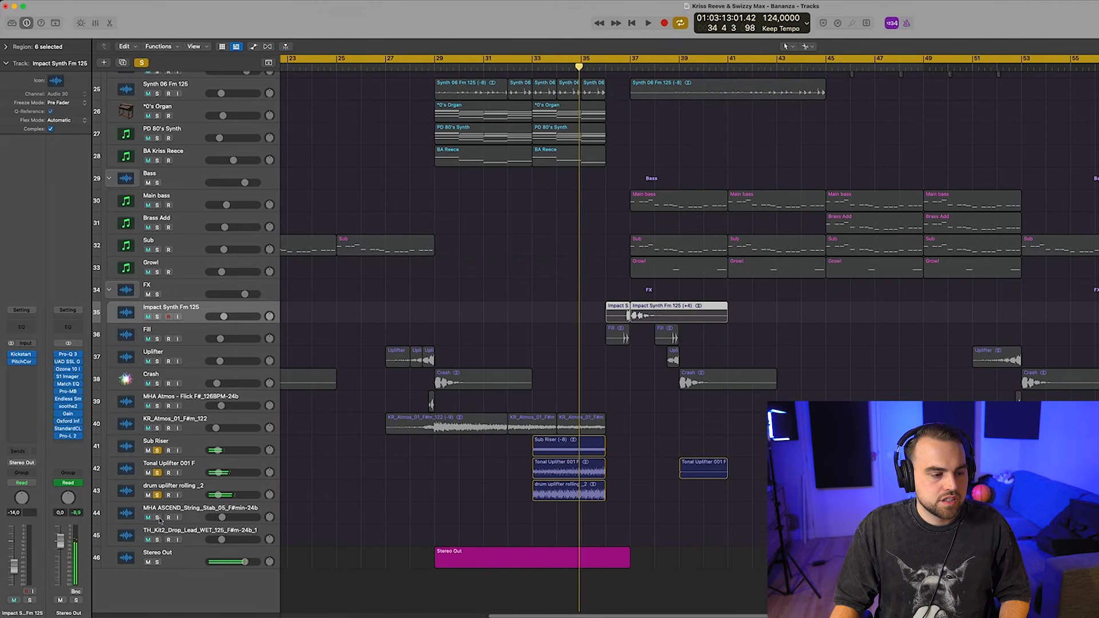
{"action": "left_click", "coordinate": [158, 495], "text": "alt"}
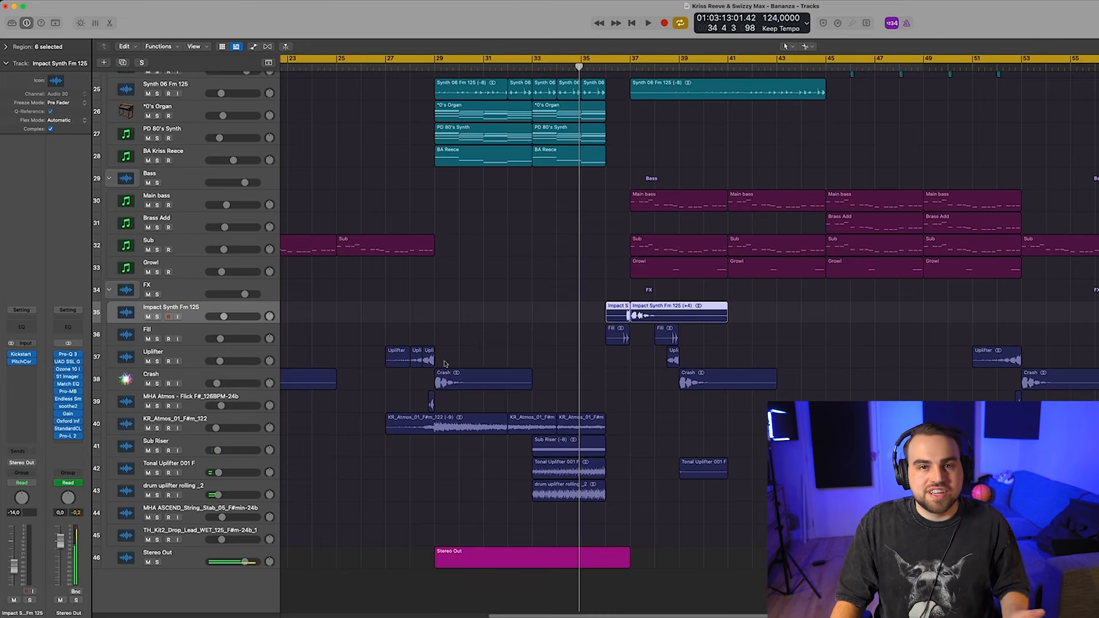
Step: Play the full arrangement from about bar 32 through the drop, deselect all regions, and stop playback in bar 48
{"action": "key", "text": "super+Left"}
{"action": "key", "text": "super+Up"}
{"action": "key", "text": "super+Up"}
{"action": "key", "text": "super+Up"}
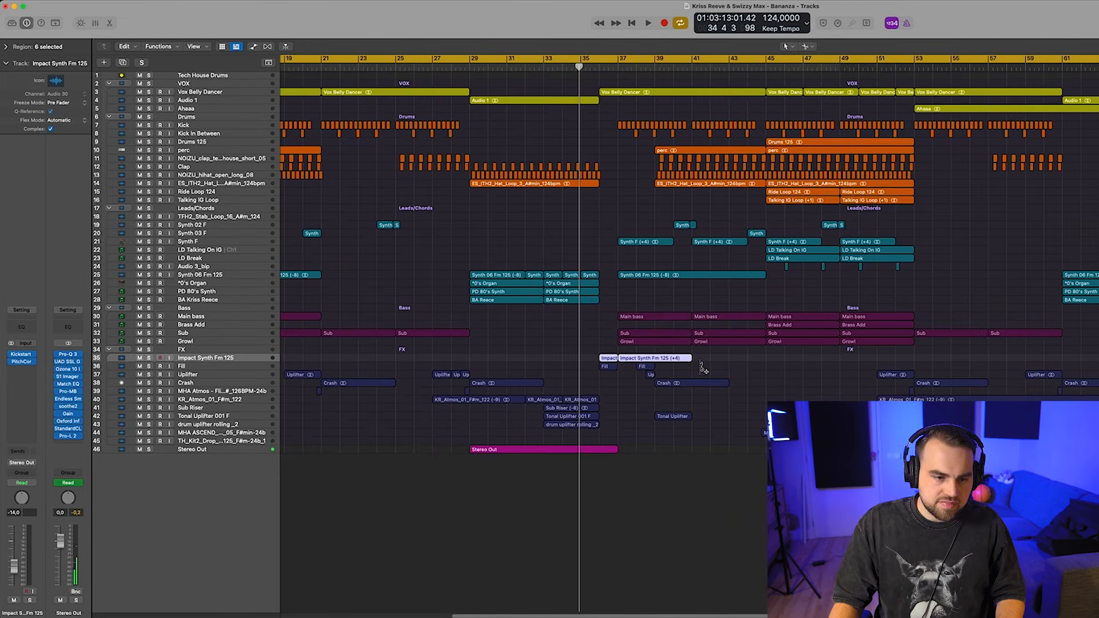
{"action": "key", "text": "super+Left"}
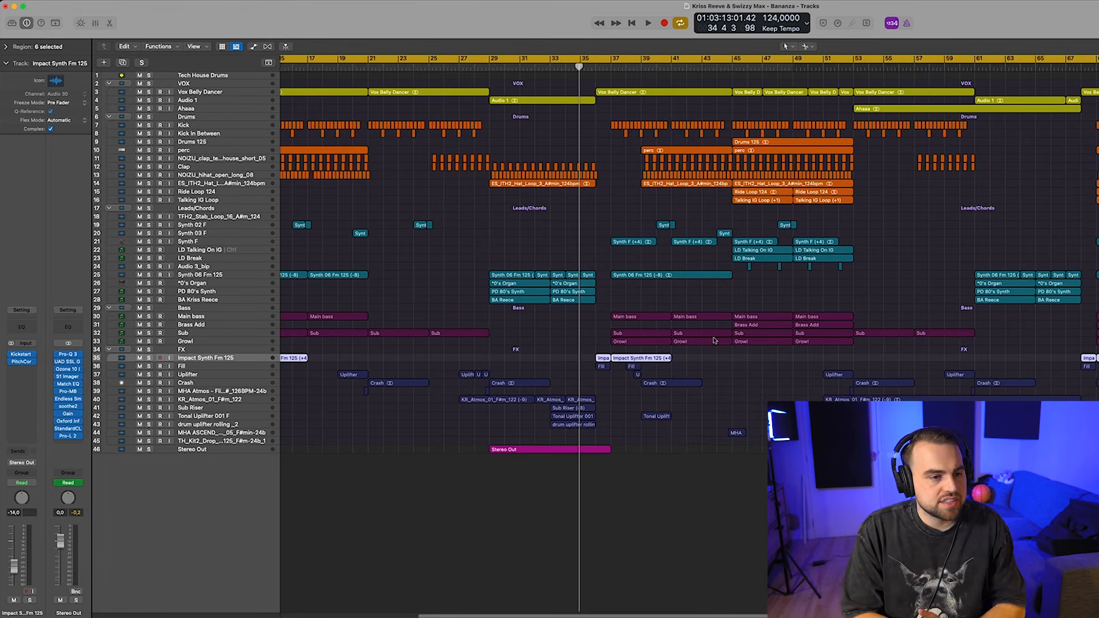
{"action": "scroll", "coordinate": [634, 225], "scroll_direction": "left", "scroll_amount": 5}
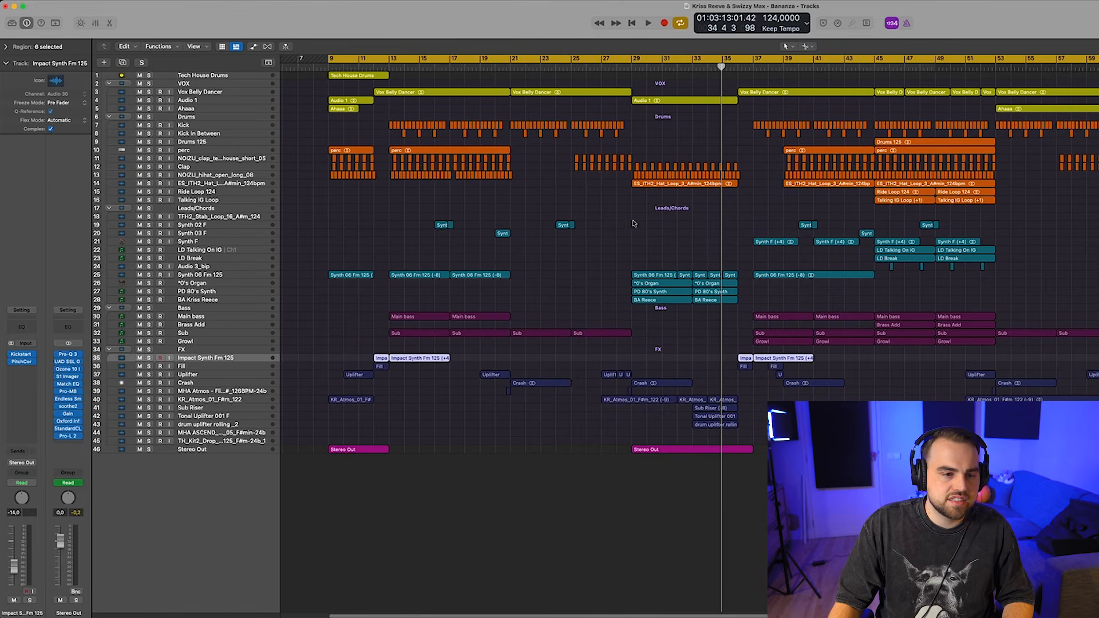
{"action": "left_click", "coordinate": [674, 69]}
{"action": "key", "text": "space"}
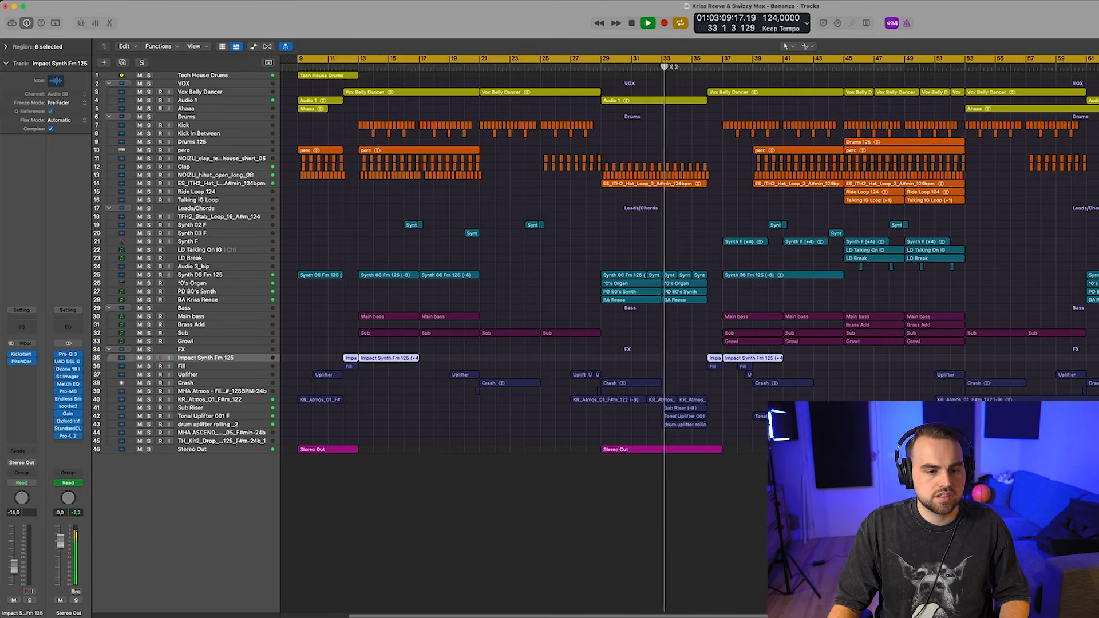
{"action": "left_click", "coordinate": [714, 228]}
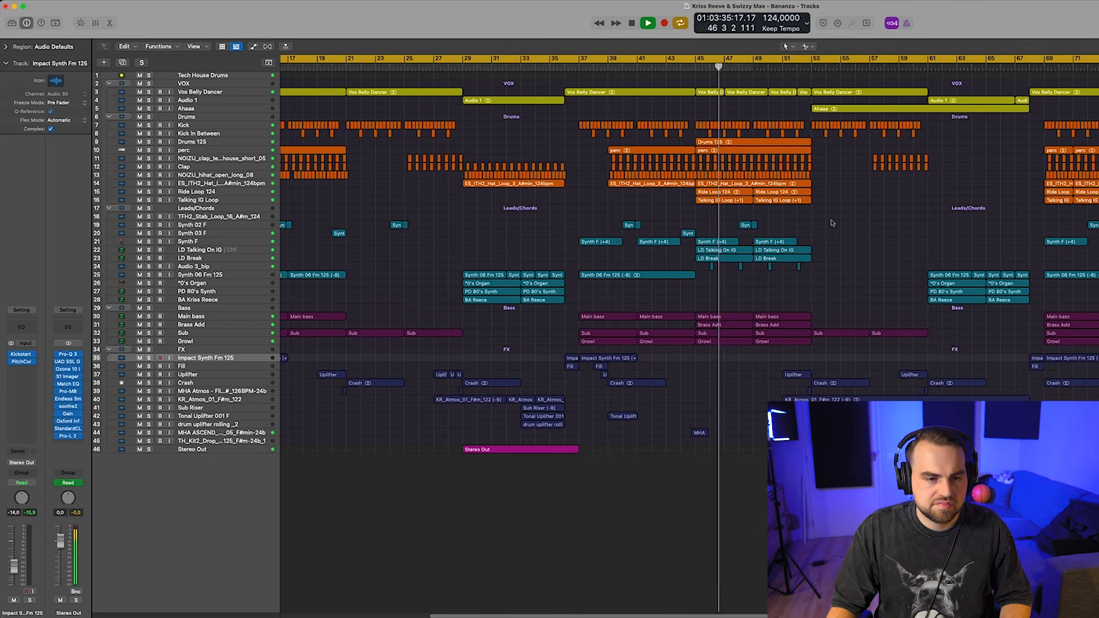
{"action": "scroll", "coordinate": [813, 220], "scroll_direction": "right", "scroll_amount": 2}
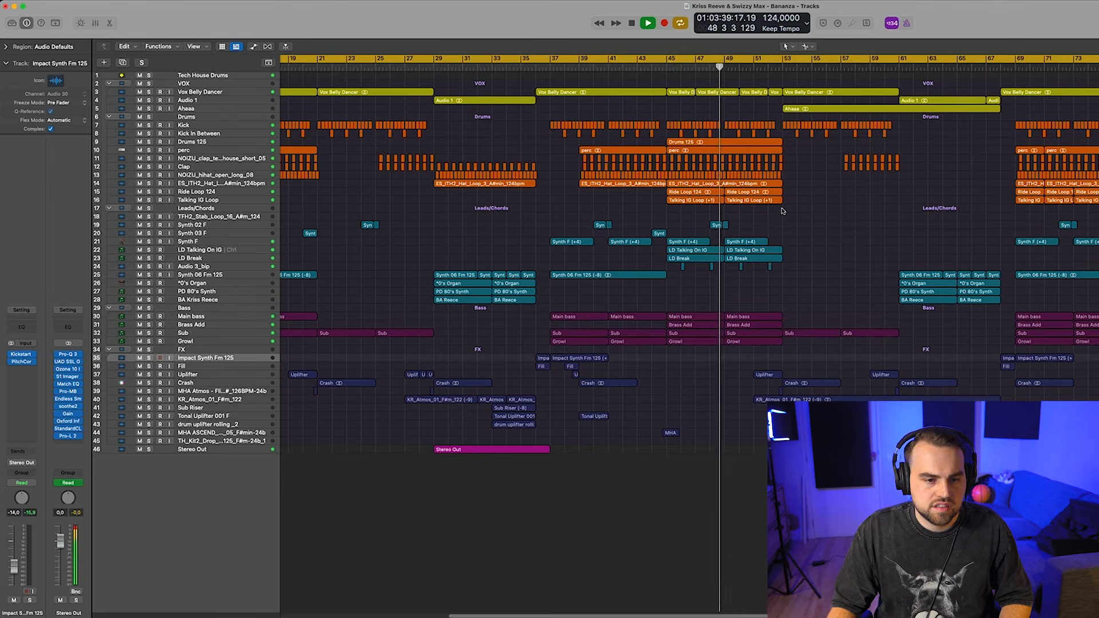
{"action": "key", "text": "space"}
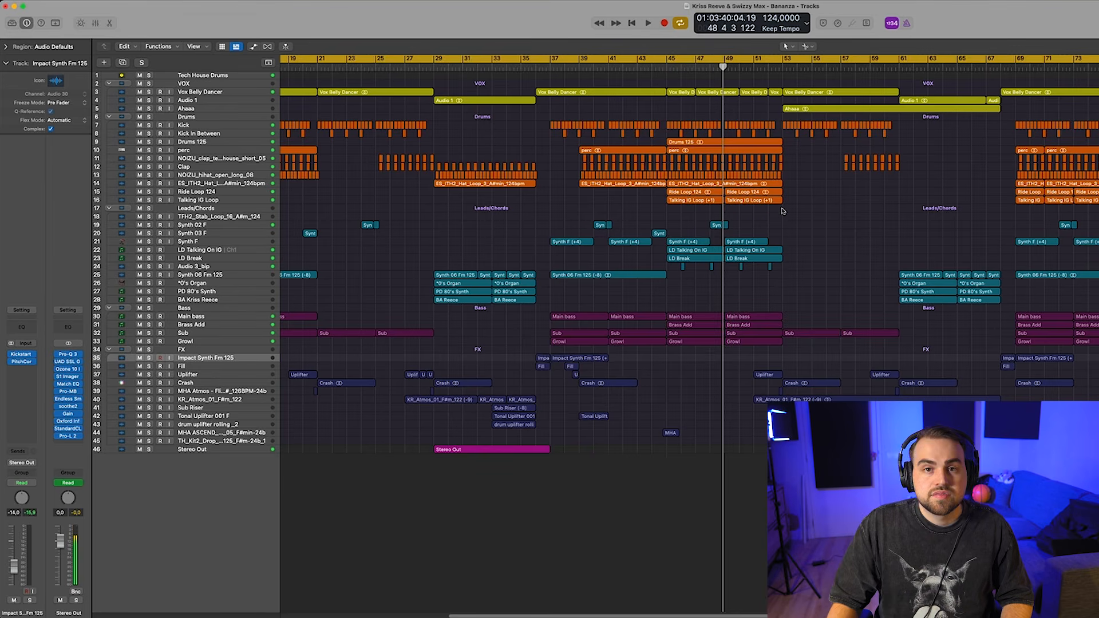